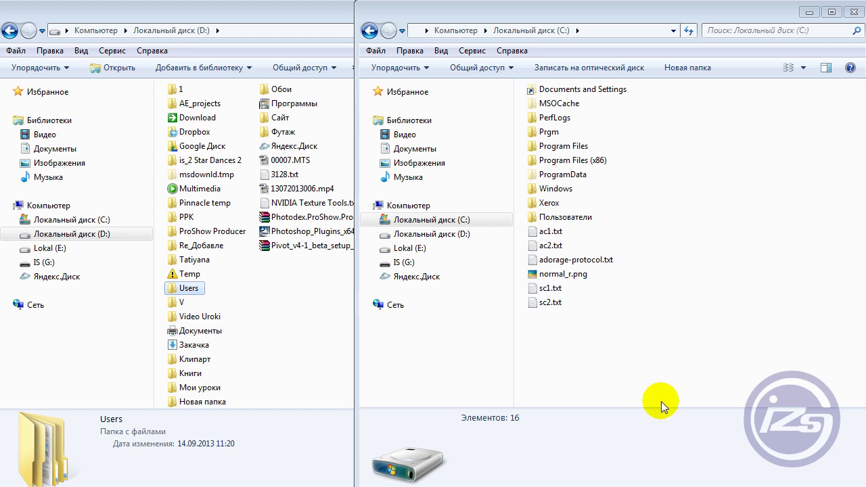
- Open the Content folder on drive C: under Пользователи, Общие, Общие документы, Pinnacle
click(704, 316)
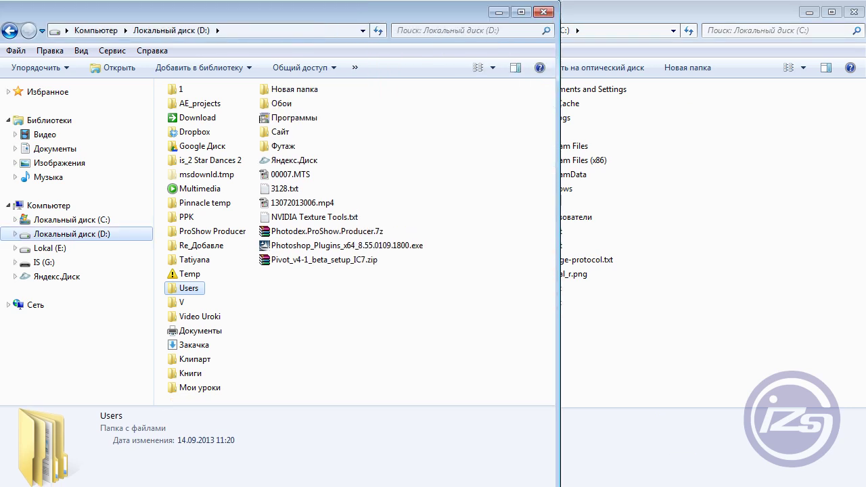
click(776, 338)
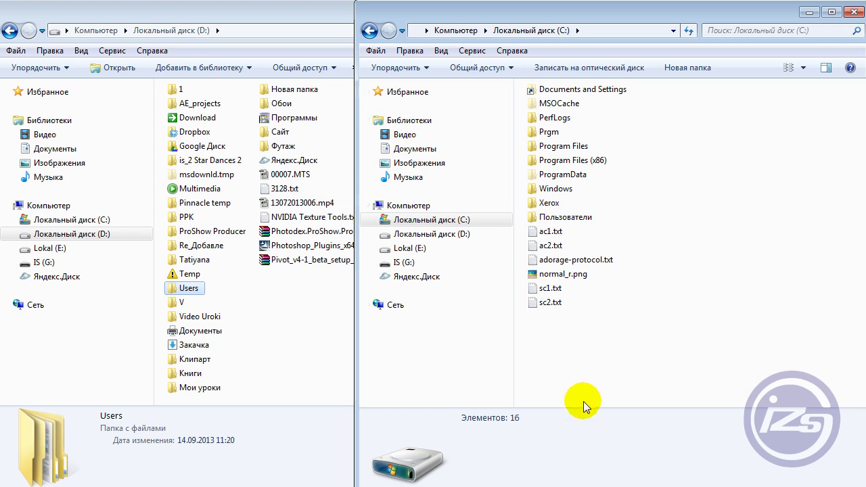
click(450, 220)
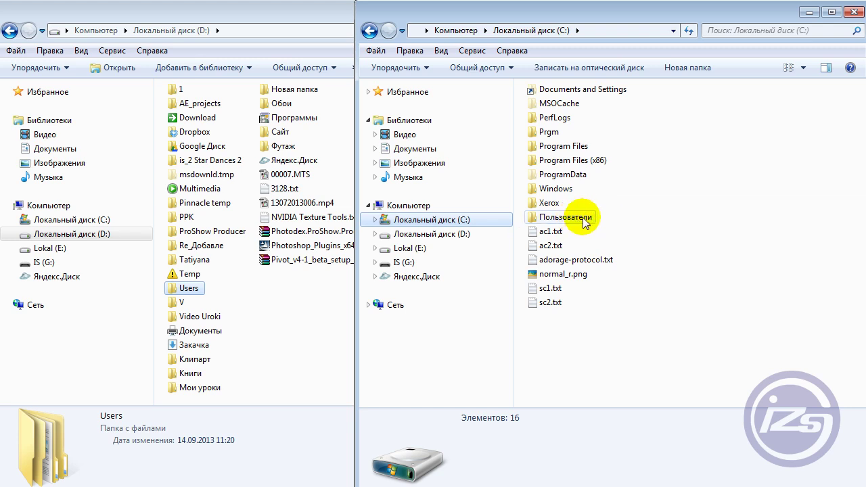
double_click(584, 220)
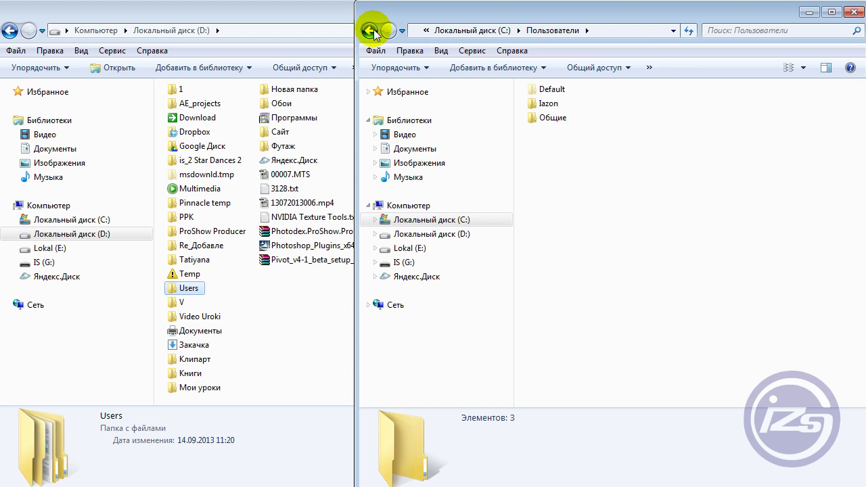
double_click(545, 119)
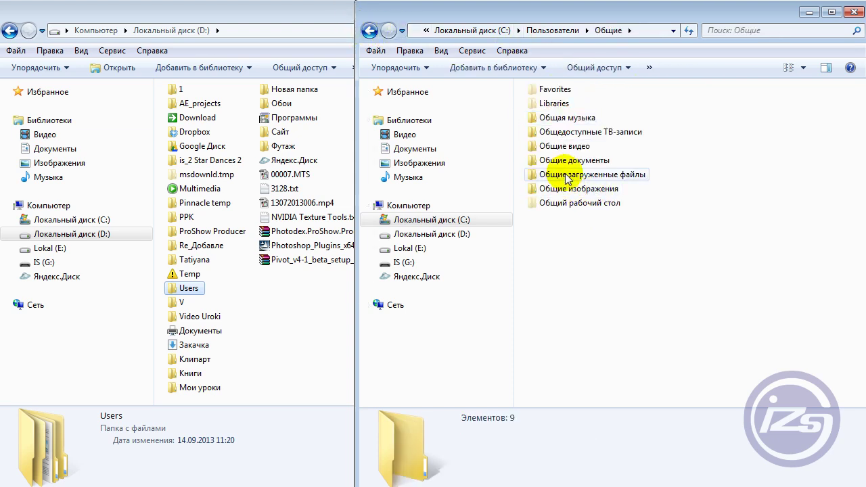
double_click(582, 160)
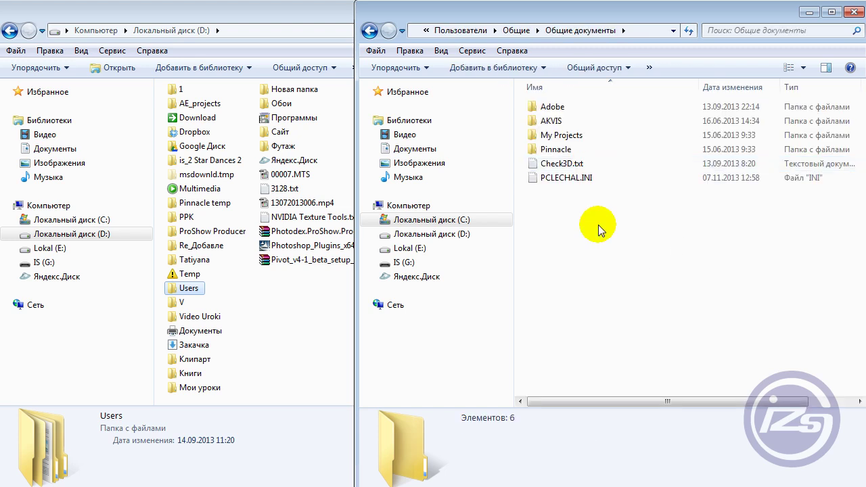
click(546, 155)
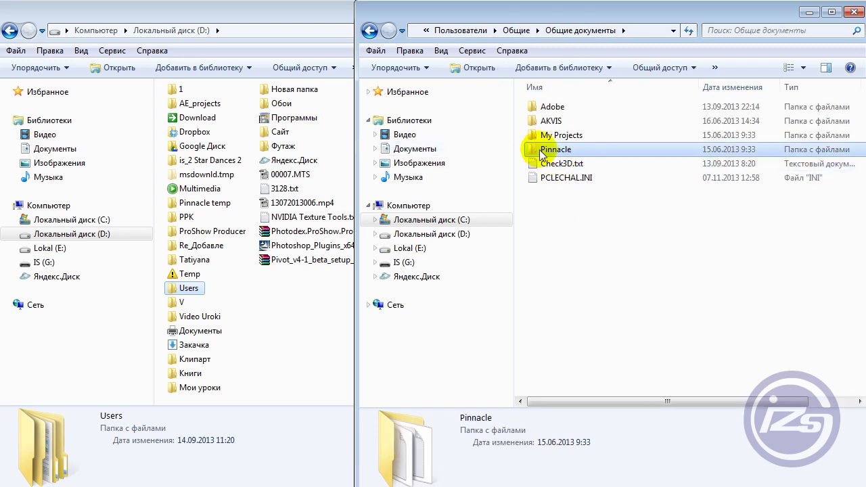
double_click(583, 150)
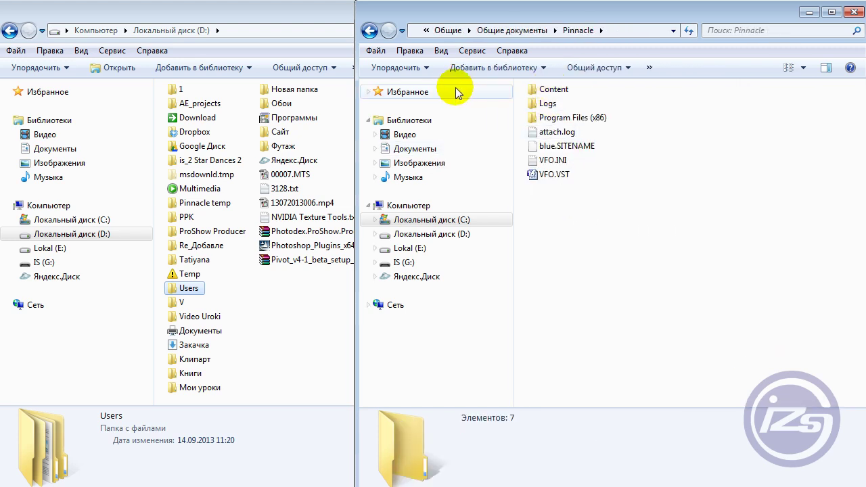
click(556, 90)
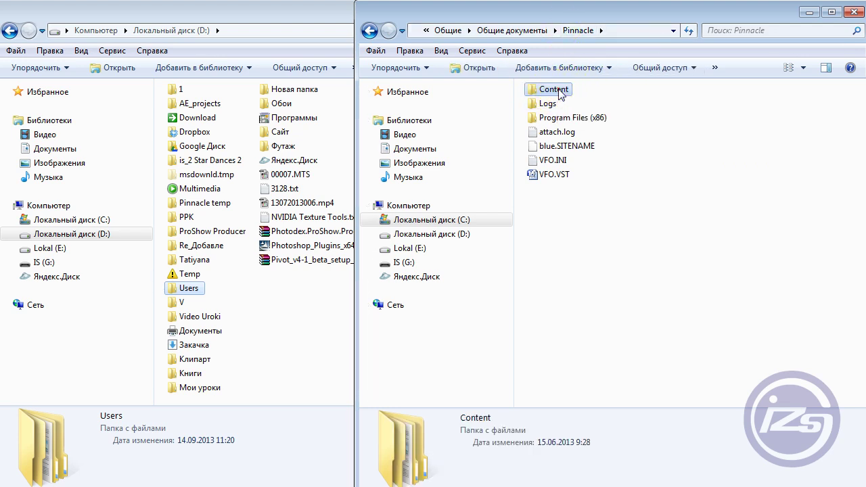
double_click(560, 94)
drag(585, 95, 553, 130)
click(550, 129)
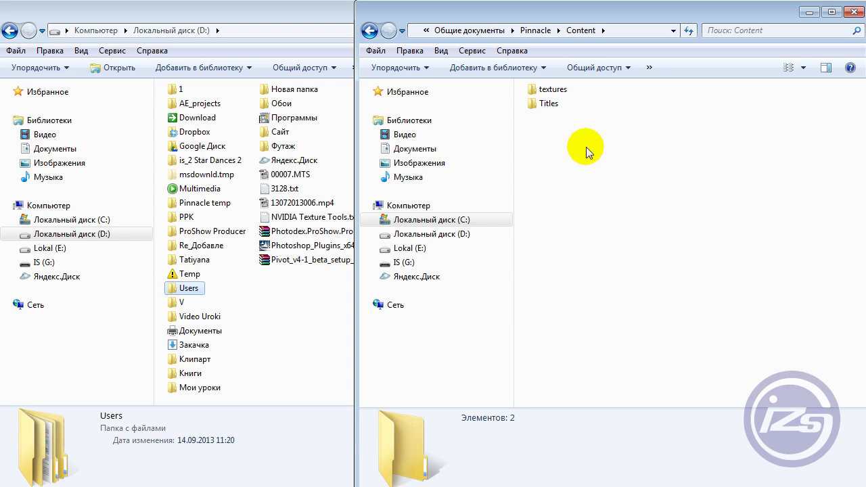
drag(592, 86, 603, 146)
click(594, 198)
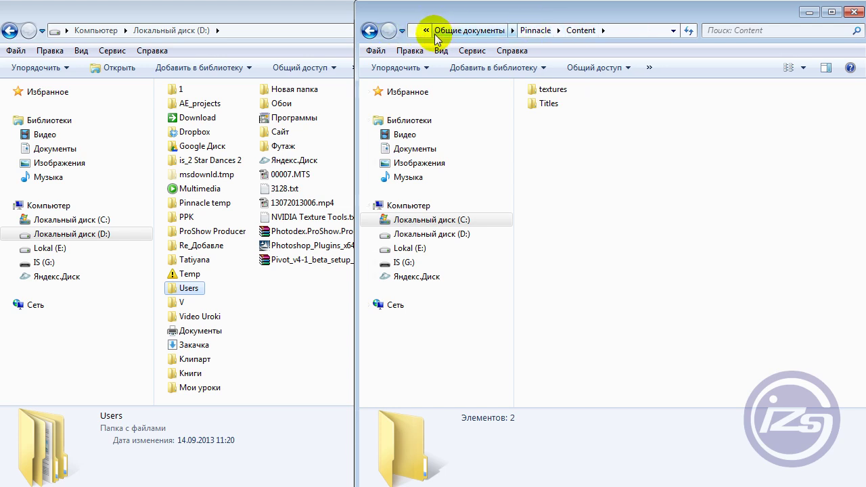
- Return to the root of drive C: and reopen Content through Пользователи, Общие, Общие документы and Pinnacle
click(463, 235)
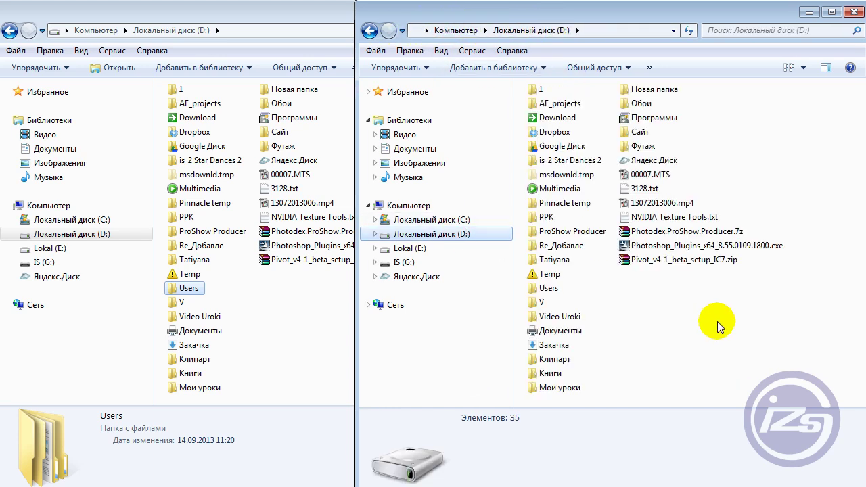
click(422, 220)
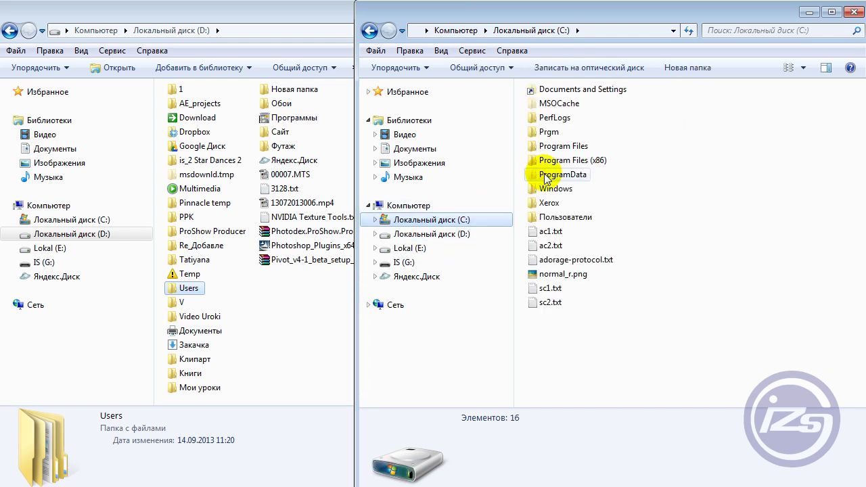
click(561, 224)
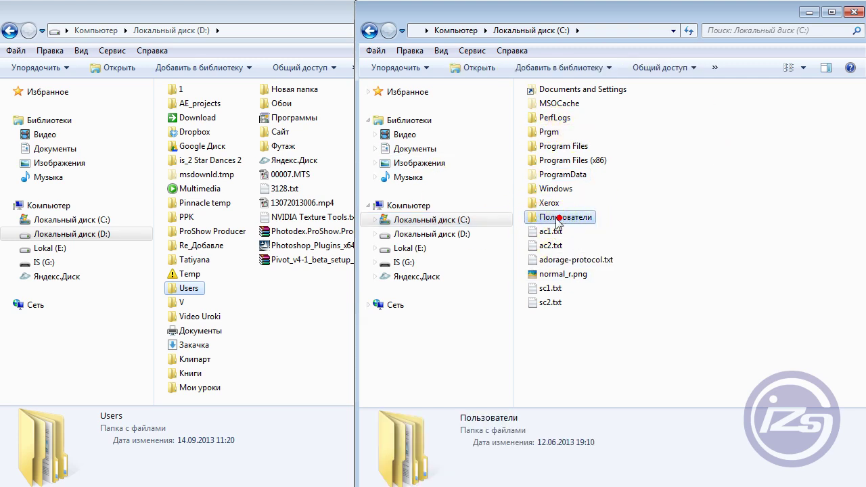
double_click(563, 219)
double_click(556, 119)
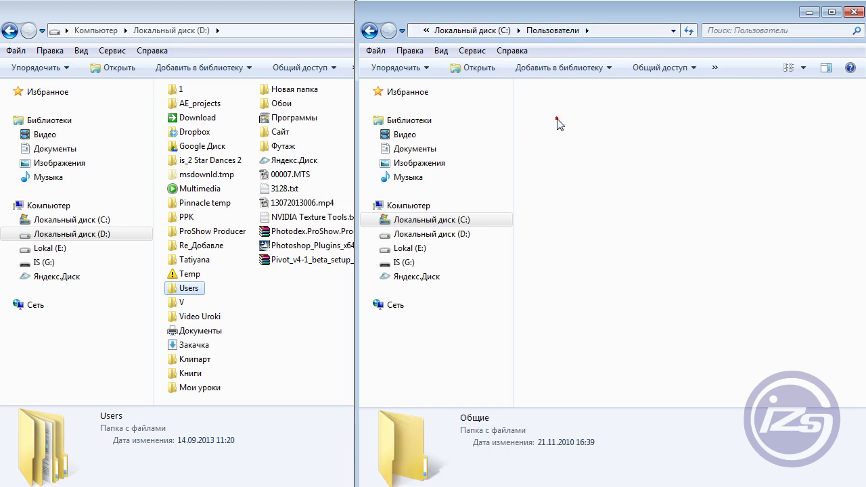
double_click(578, 160)
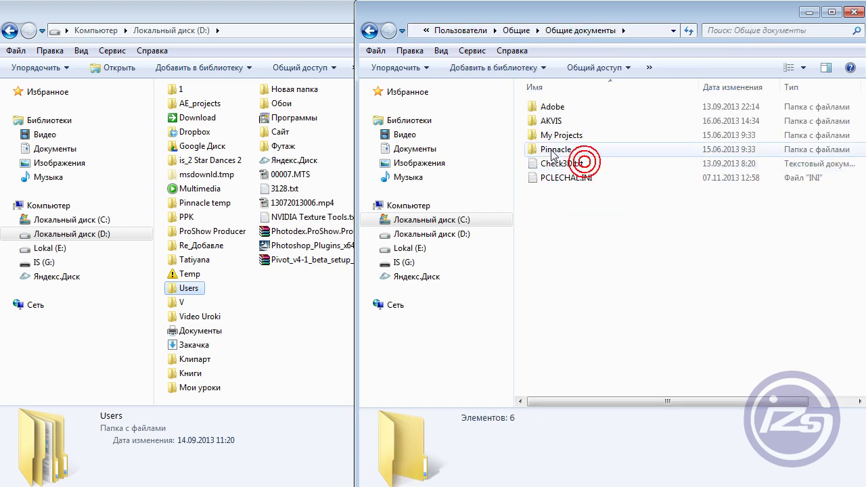
double_click(556, 149)
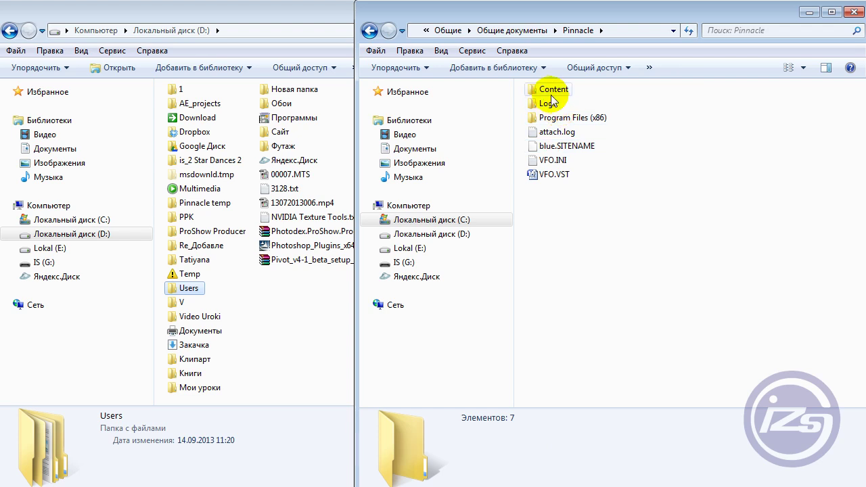
click(554, 89)
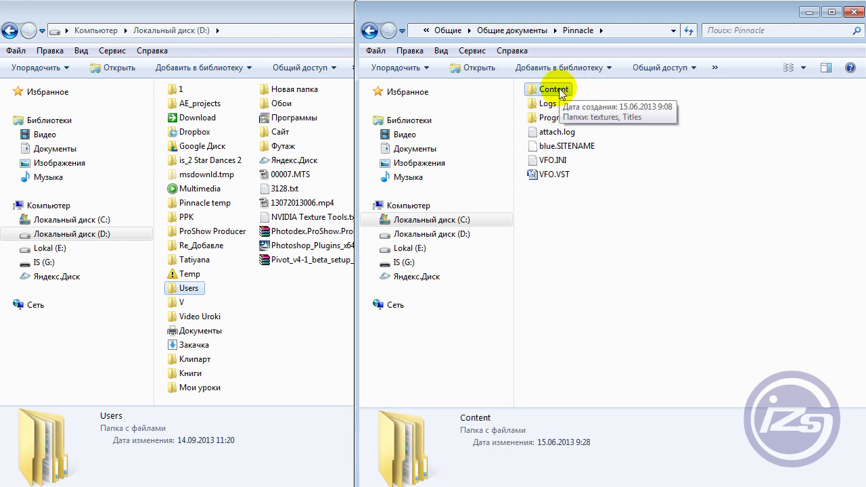
click(654, 170)
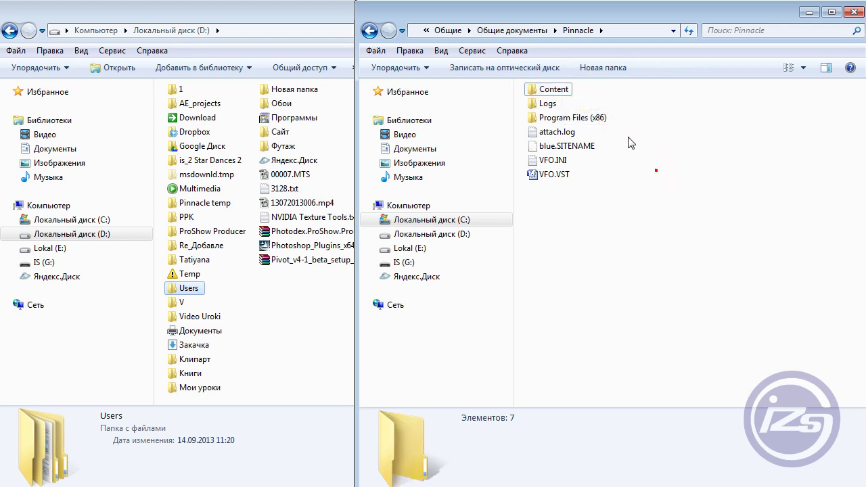
double_click(558, 94)
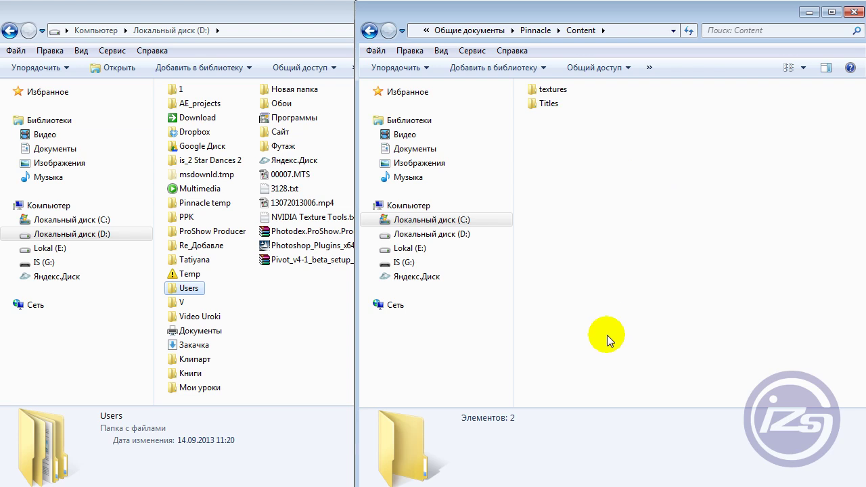
click(553, 90)
click(618, 273)
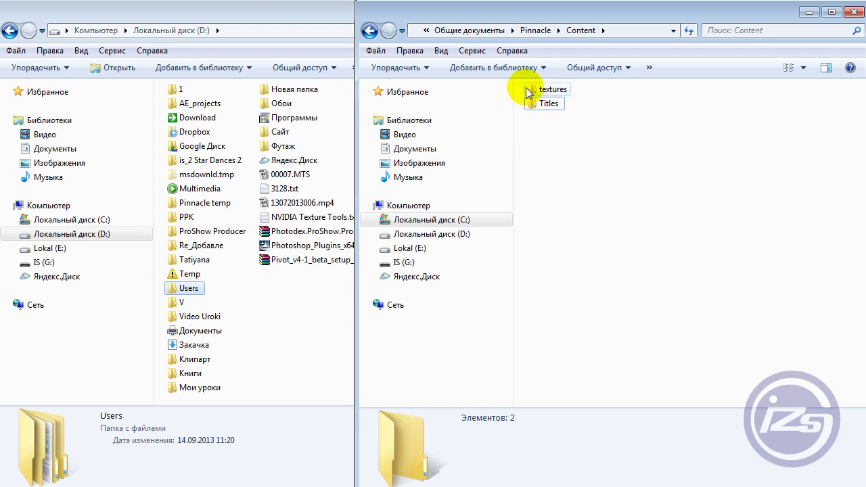
drag(548, 192, 660, 313)
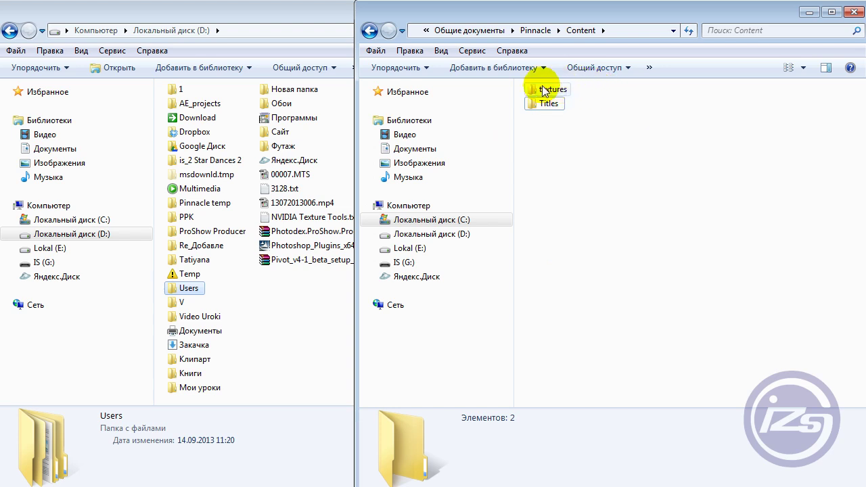
drag(512, 76, 585, 132)
click(622, 138)
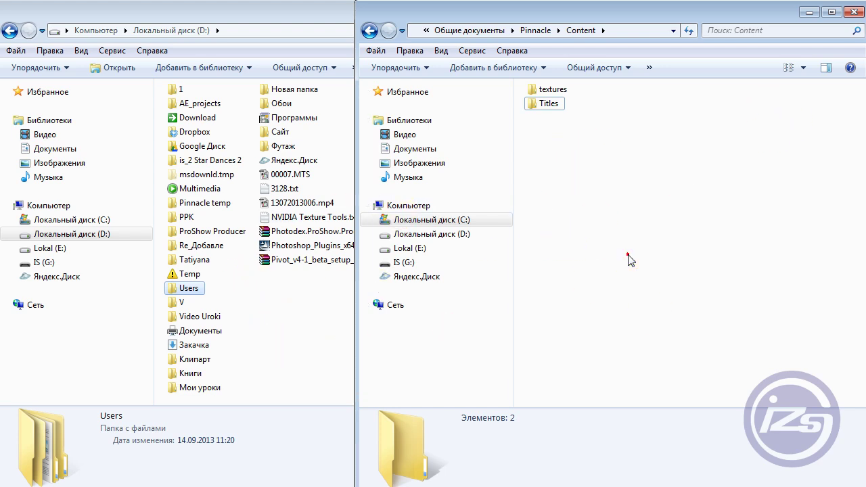
- Open the Users folder in the window showing drive D:
click(113, 236)
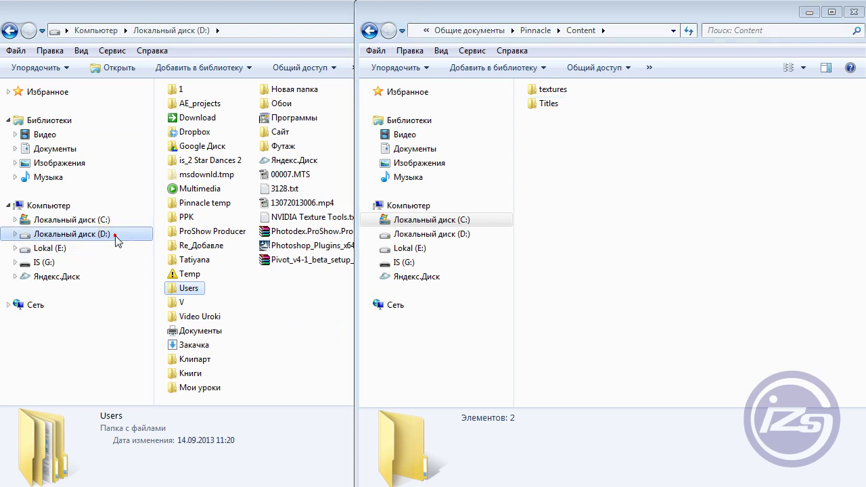
click(768, 225)
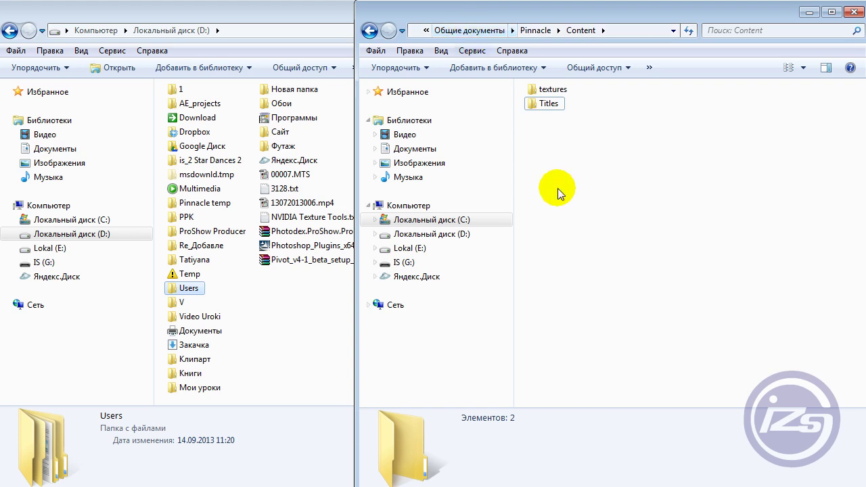
double_click(192, 290)
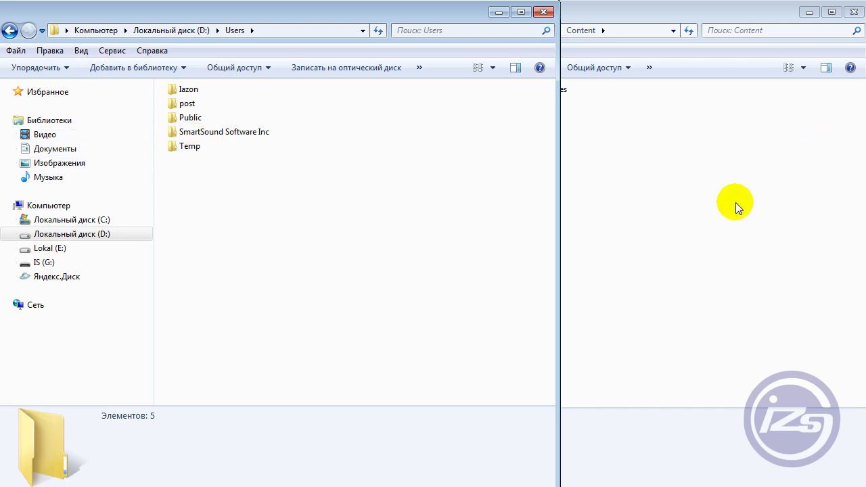
- Go back up to Пользователи in the drive C: window and open its Общие folder
click(736, 203)
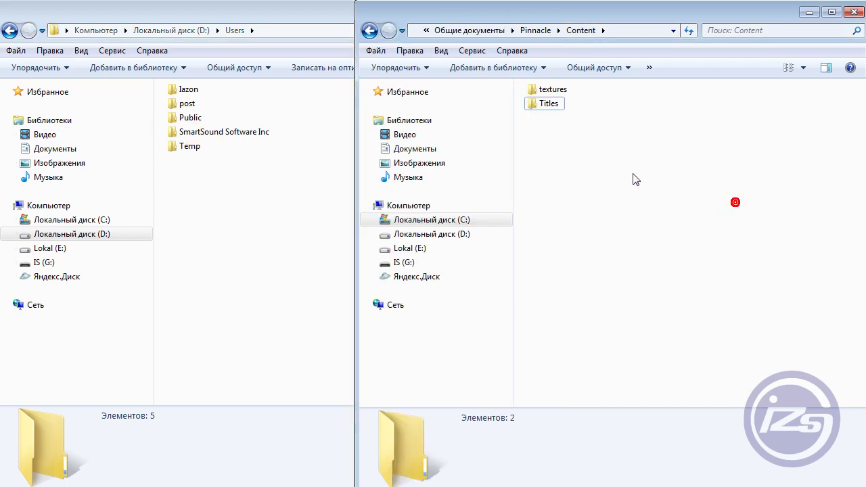
click(458, 31)
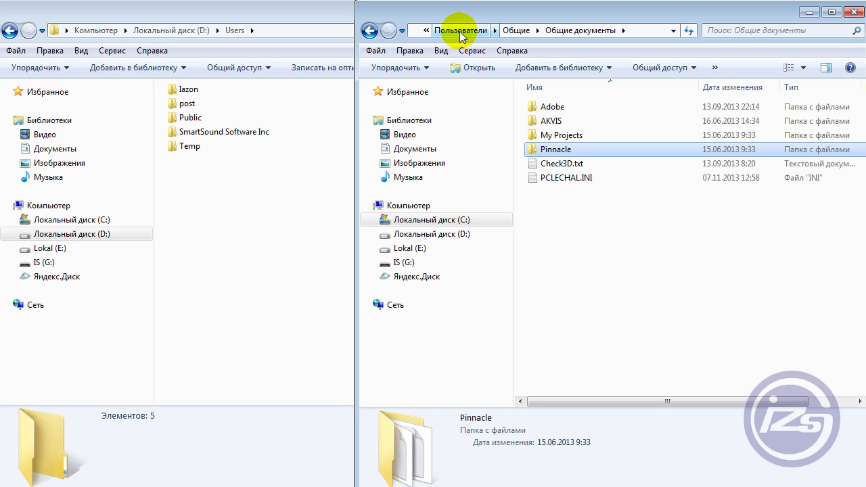
click(460, 30)
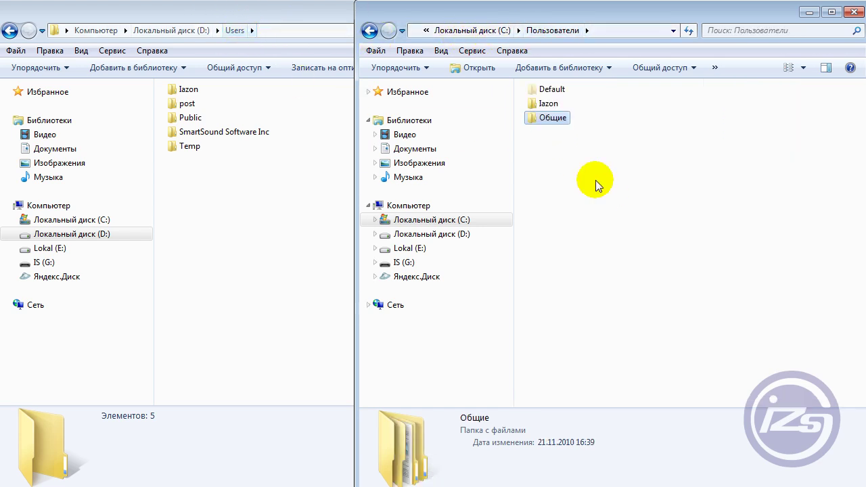
double_click(553, 118)
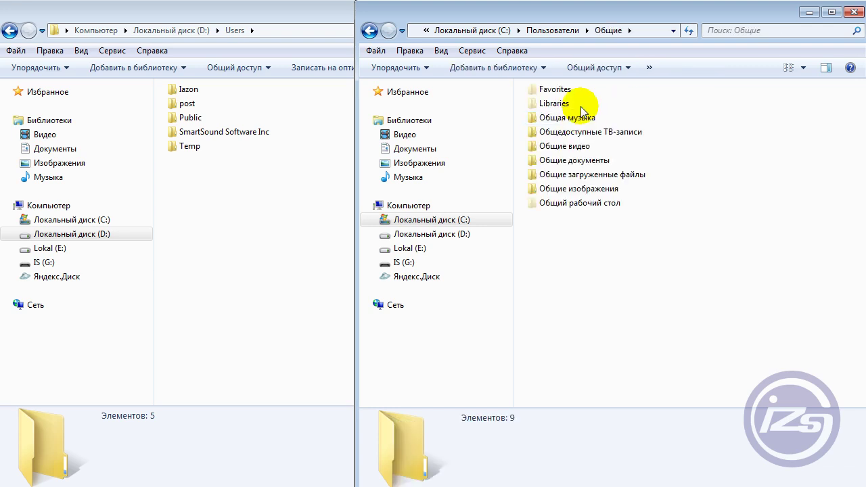
- Open Public in the drive D: window and Общие документы in the drive C: window
double_click(193, 120)
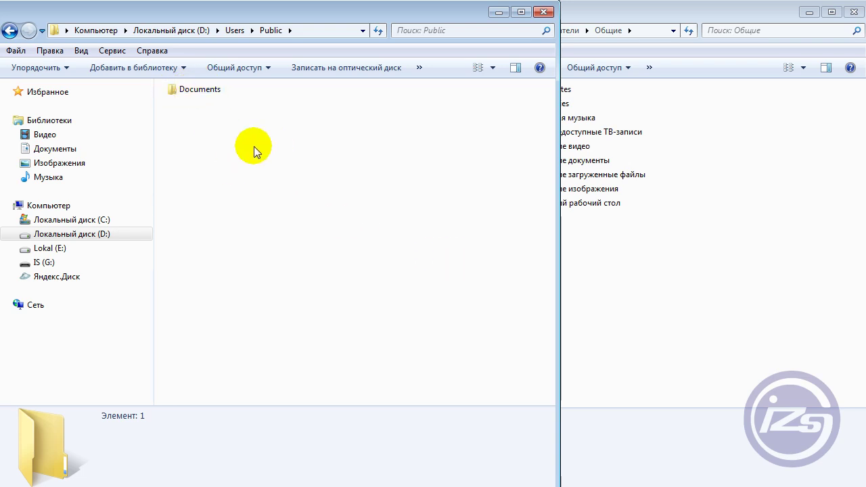
click(673, 302)
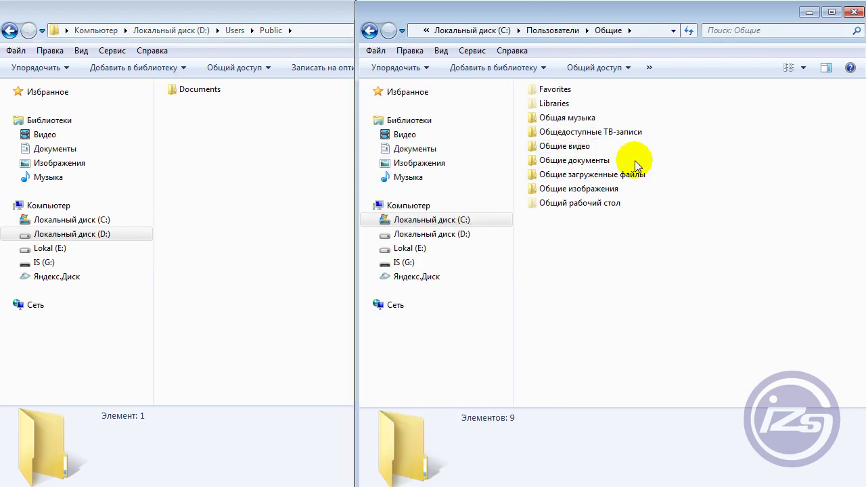
double_click(541, 163)
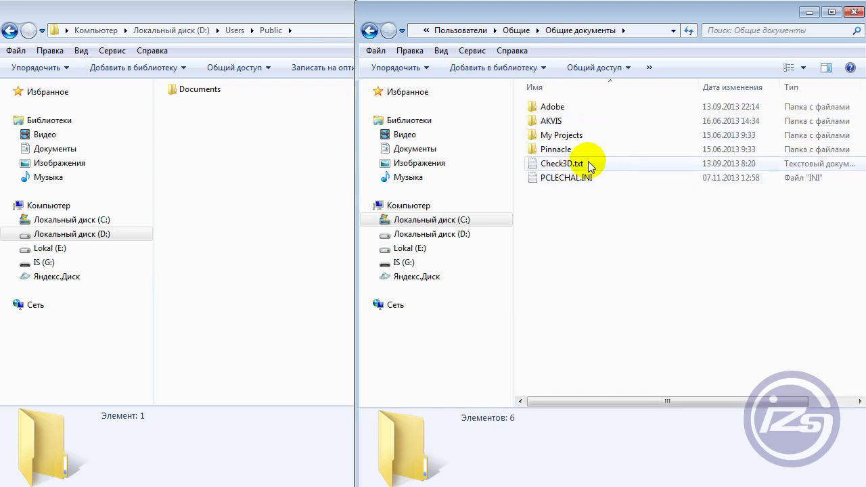
- Open Documents on drive D: and select its Pinnacle folder, and open the matching Pinnacle folder on drive C:
double_click(205, 95)
click(201, 96)
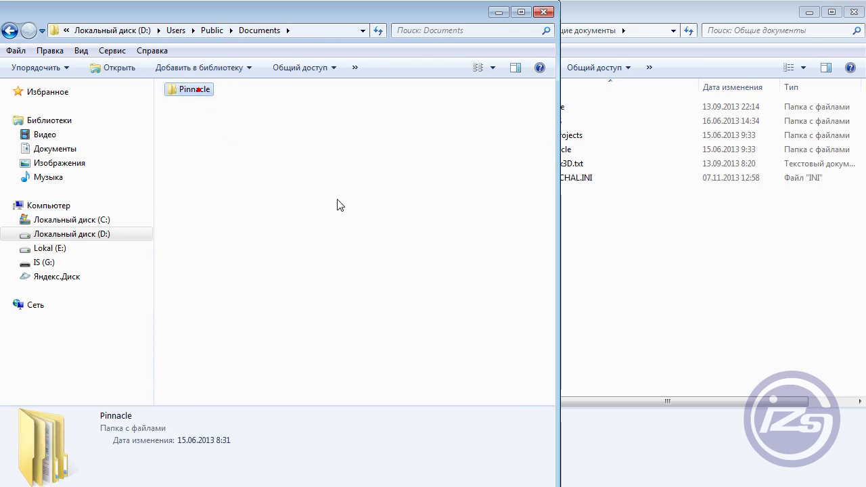
click(706, 290)
double_click(577, 150)
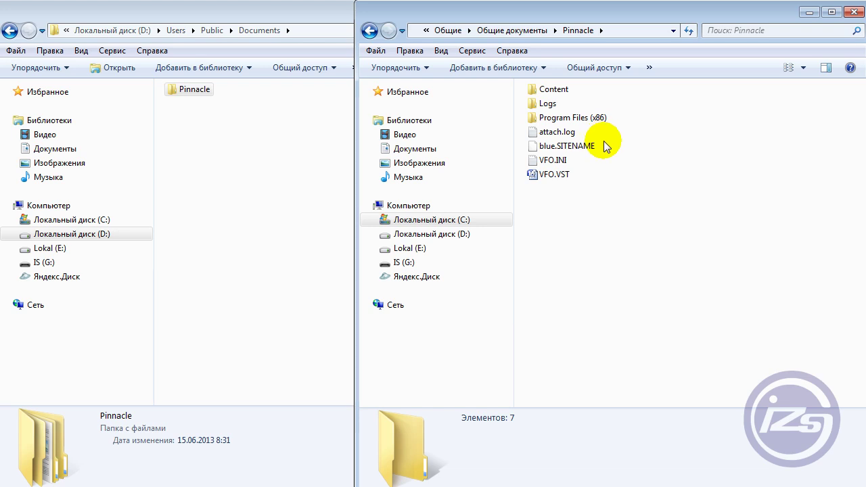
- Open the Content folder inside Pinnacle on drive C: and on drive D:
double_click(555, 89)
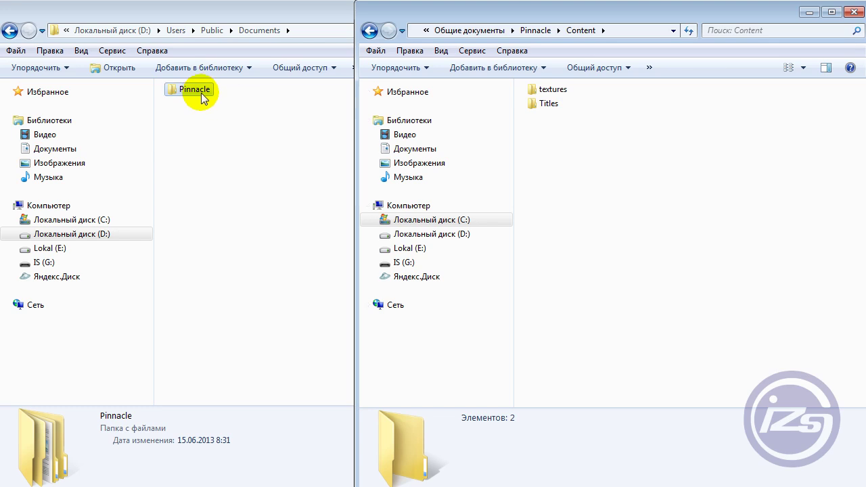
click(228, 139)
double_click(199, 92)
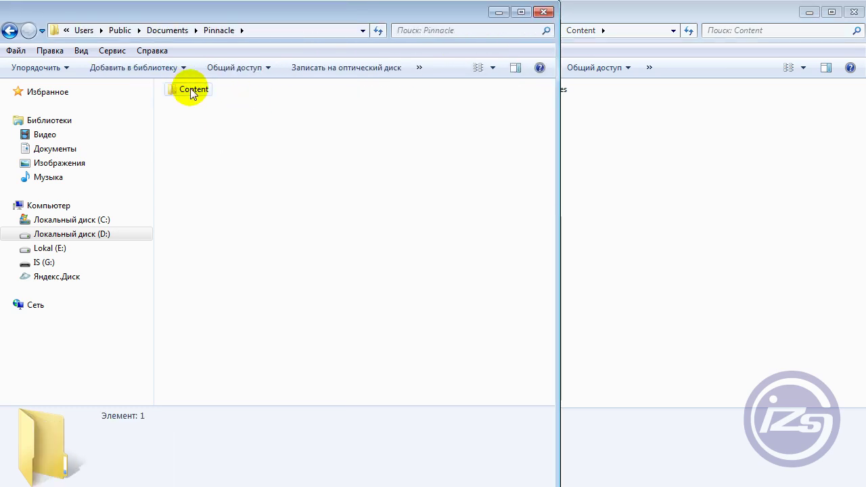
double_click(191, 92)
- Compare the subfolders of Pinnacle's Content folder on drive D: with those in the drive C: window
drag(266, 88, 184, 343)
click(261, 350)
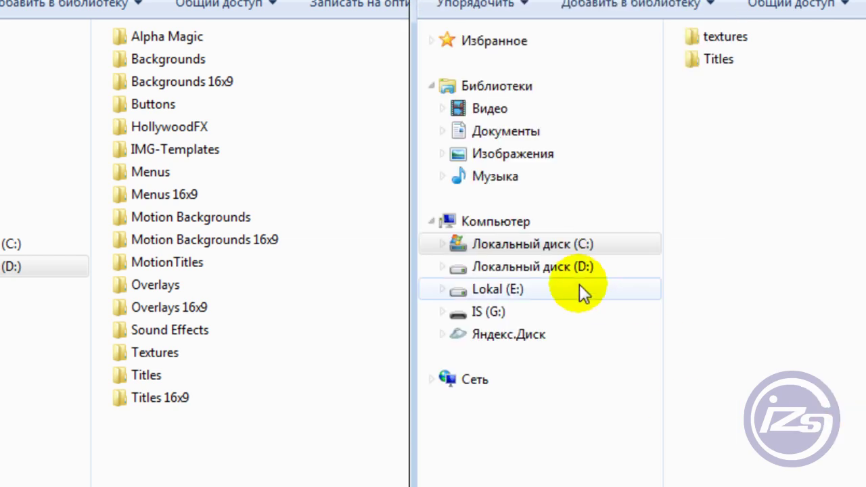
click(354, 461)
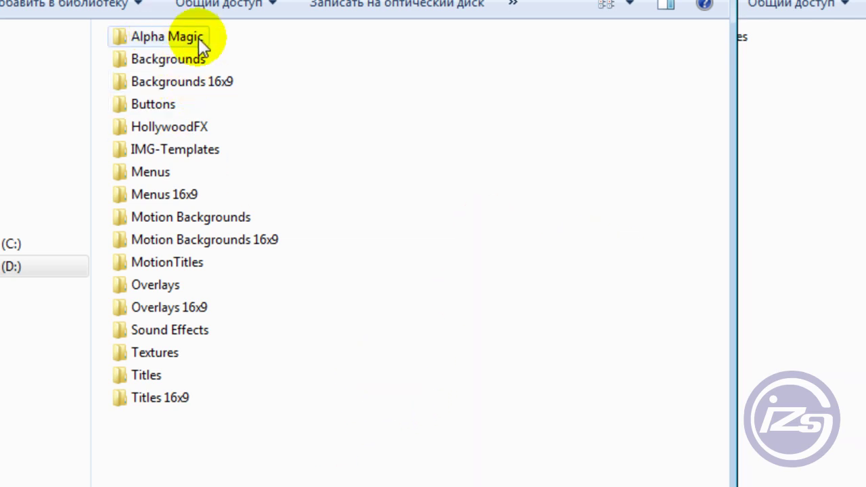
key(alt+Tab)
click(263, 170)
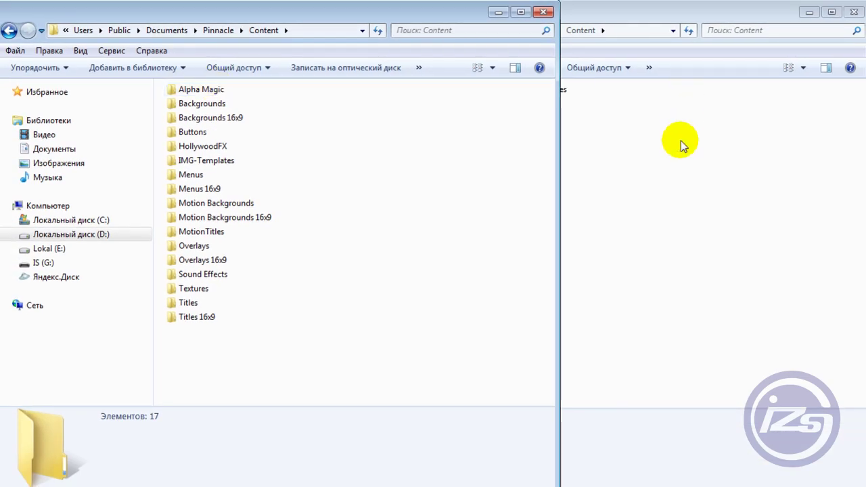
click(681, 146)
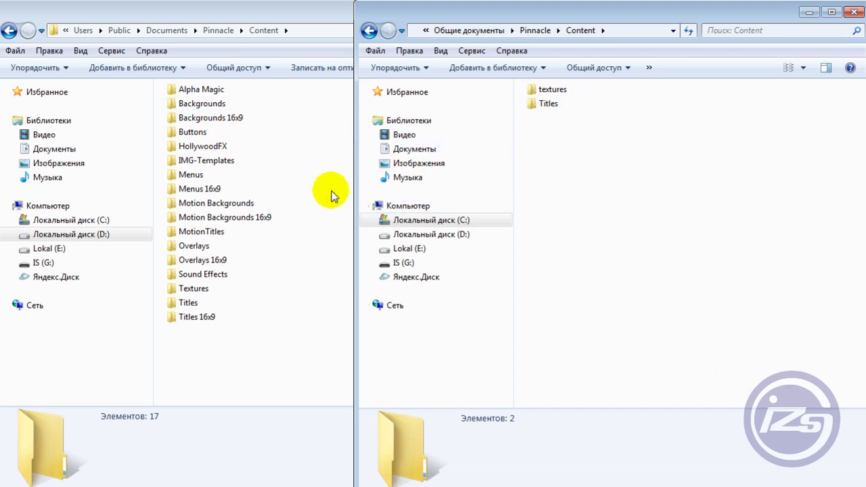
- Open the IMG-Templates folder in the drive D: Content folder and look over its template folders
click(308, 226)
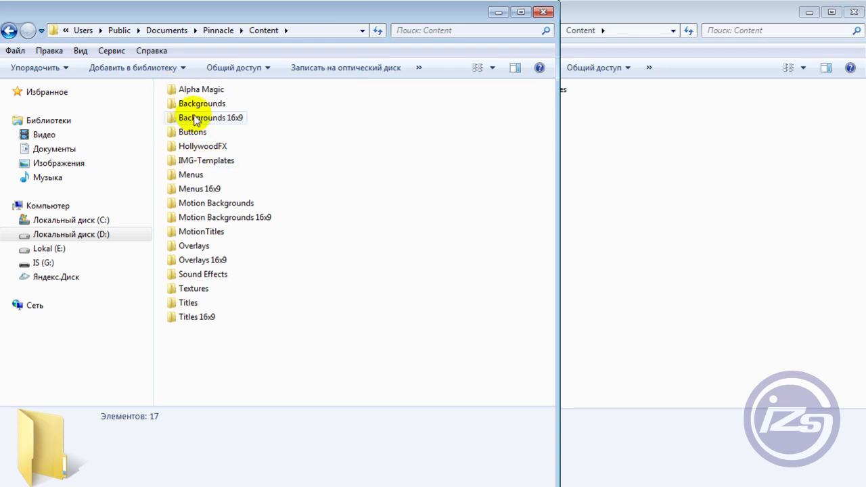
click(187, 162)
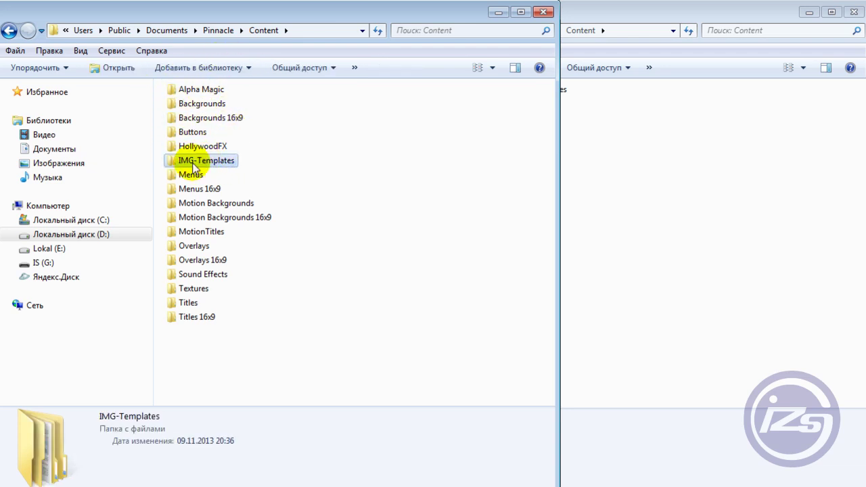
click(230, 161)
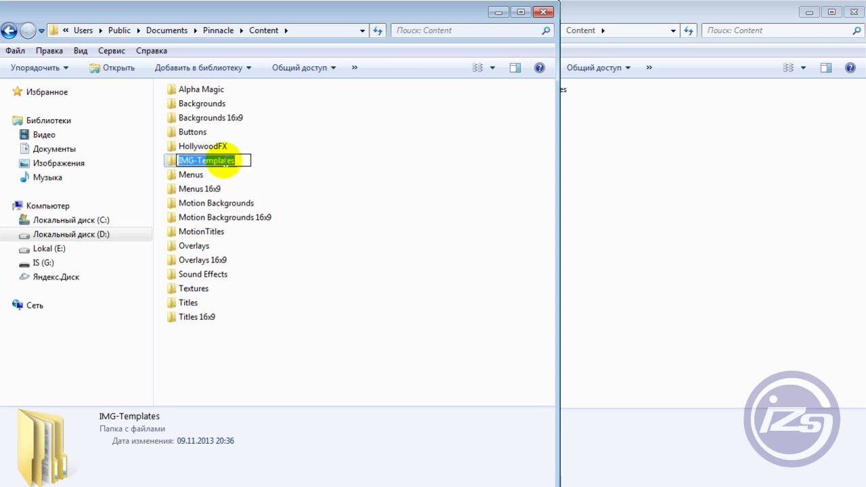
double_click(231, 162)
drag(211, 400, 195, 407)
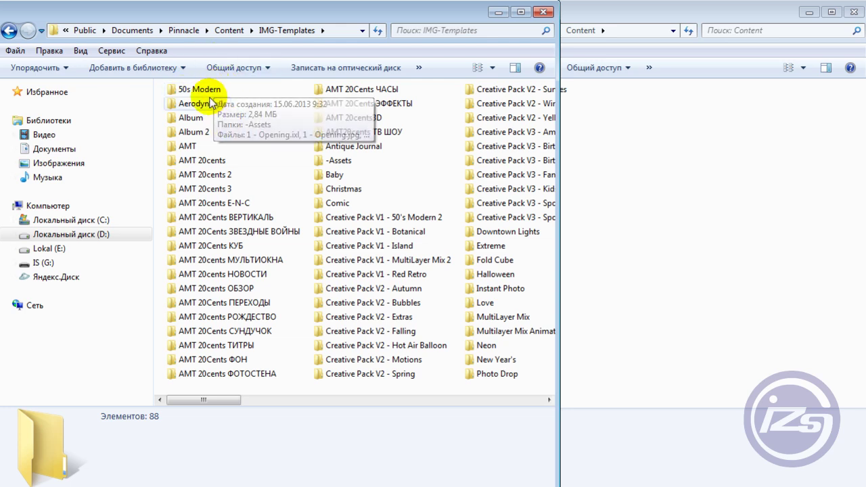
- Open the AMT 20cents folder inside IMG-Templates
click(194, 162)
click(194, 164)
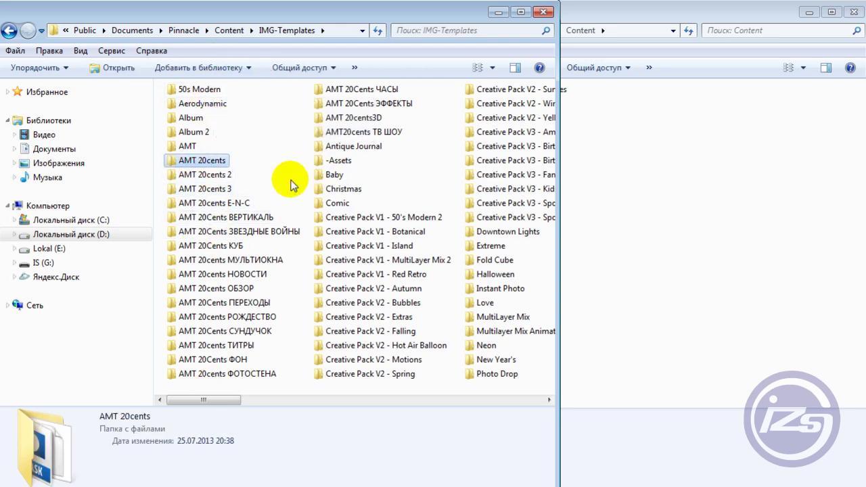
click(197, 165)
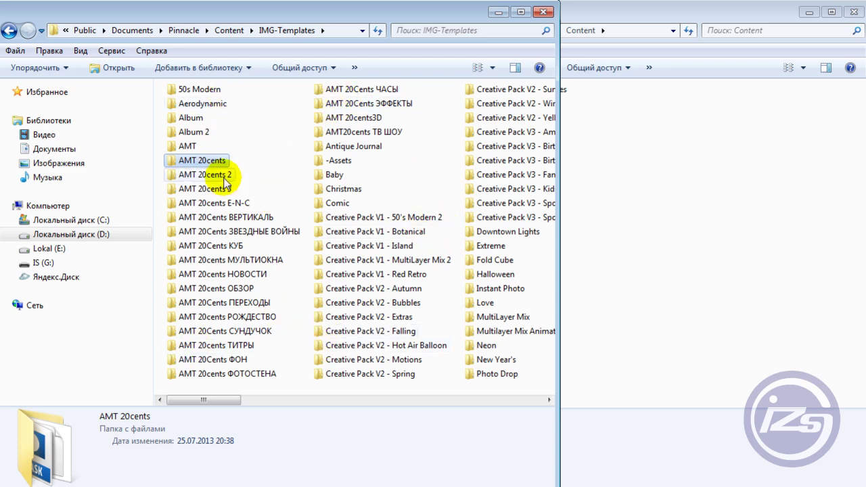
double_click(202, 161)
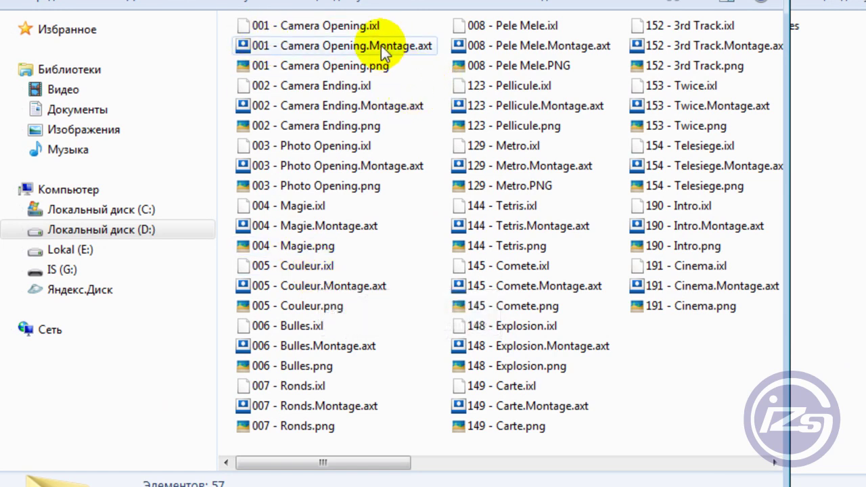
- Select the three 001 - Camera Opening files as a group, and inspect the .ixl file on its own
drag(227, 22, 369, 64)
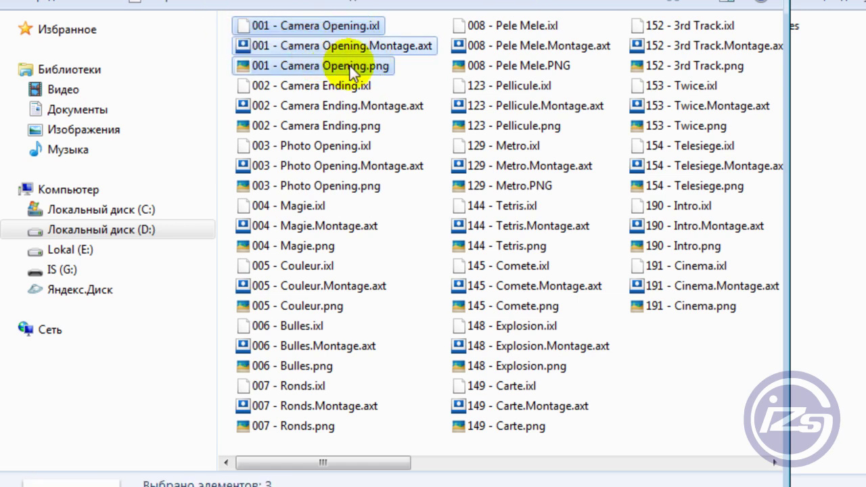
click(423, 78)
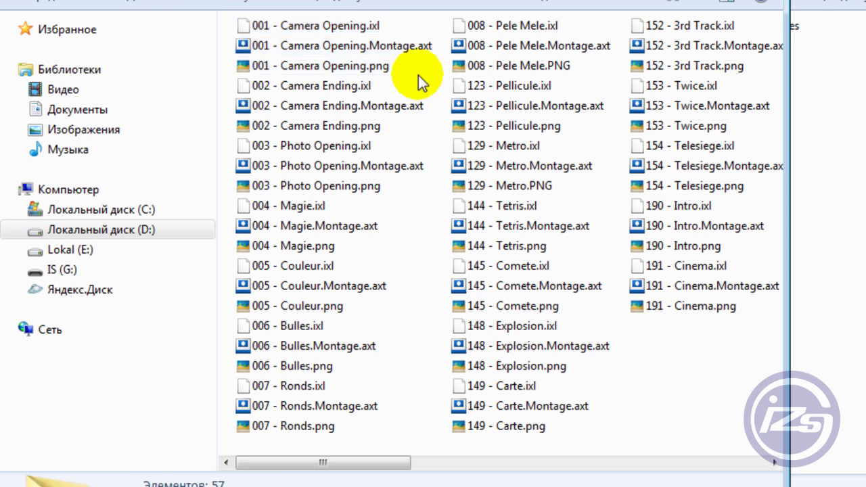
click(376, 30)
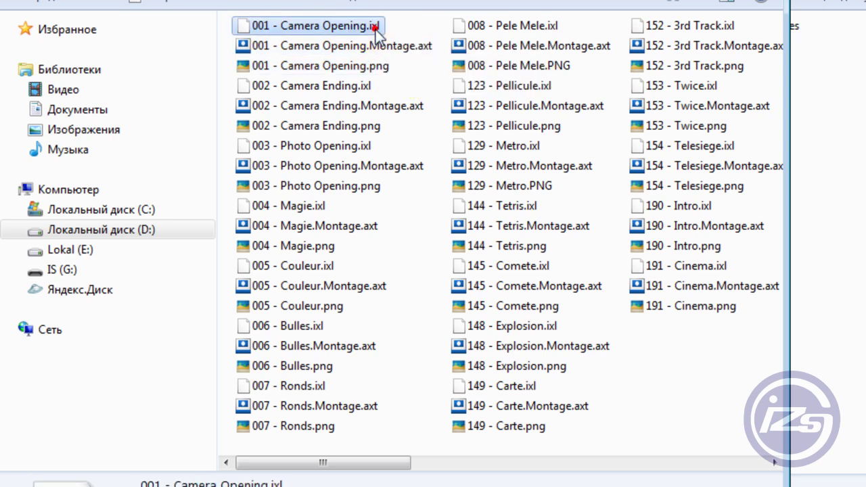
mouse_move(374, 31)
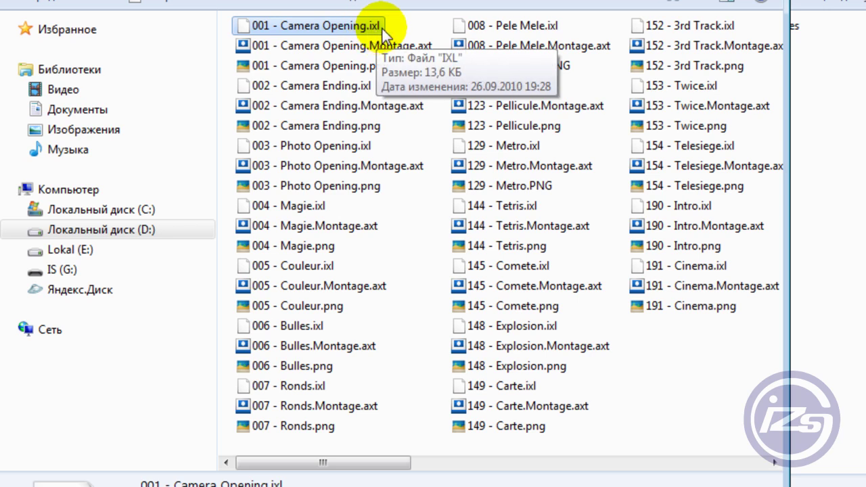
click(372, 26)
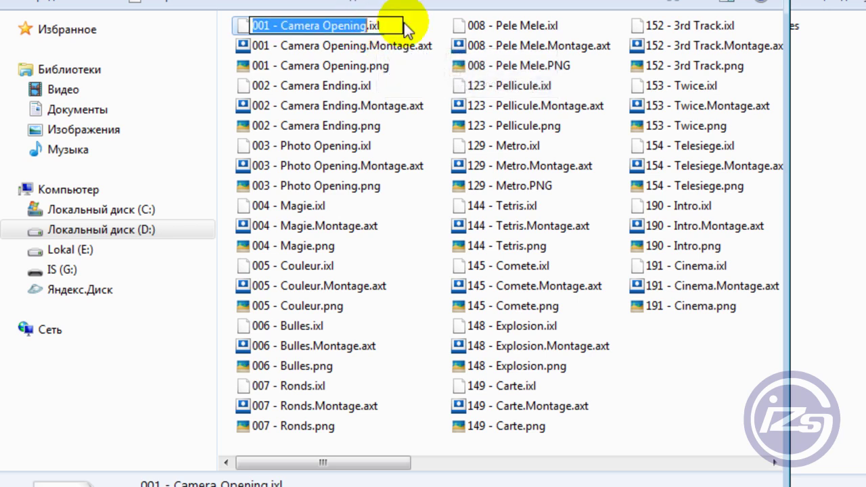
click(412, 25)
- Inspect 001 - Camera Opening.Montage.axt, and select it together with 001 - Camera Opening.ixl
mouse_move(400, 58)
click(425, 46)
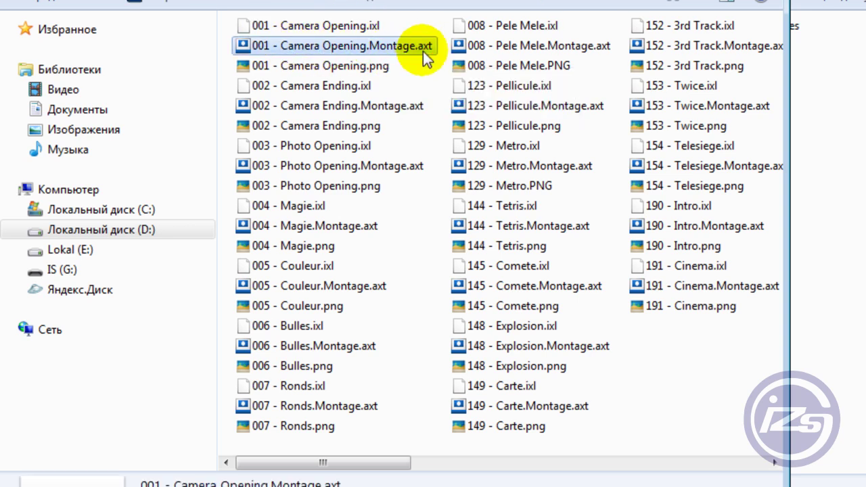
mouse_move(411, 47)
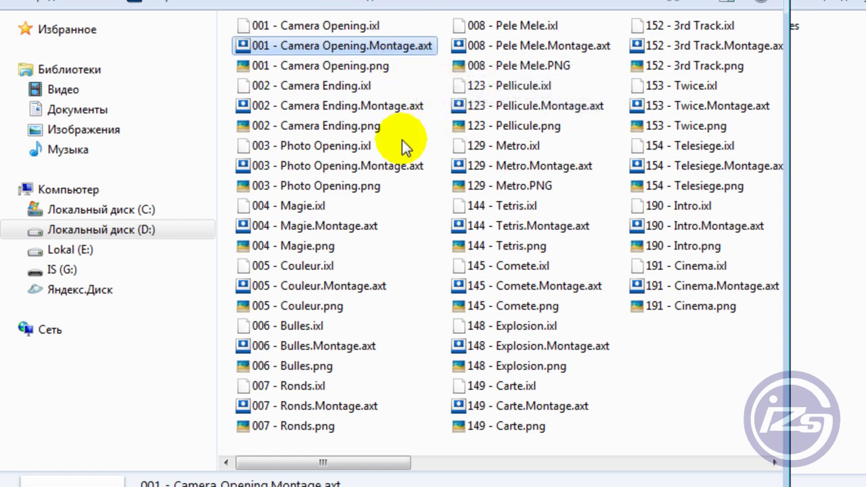
drag(228, 19, 433, 50)
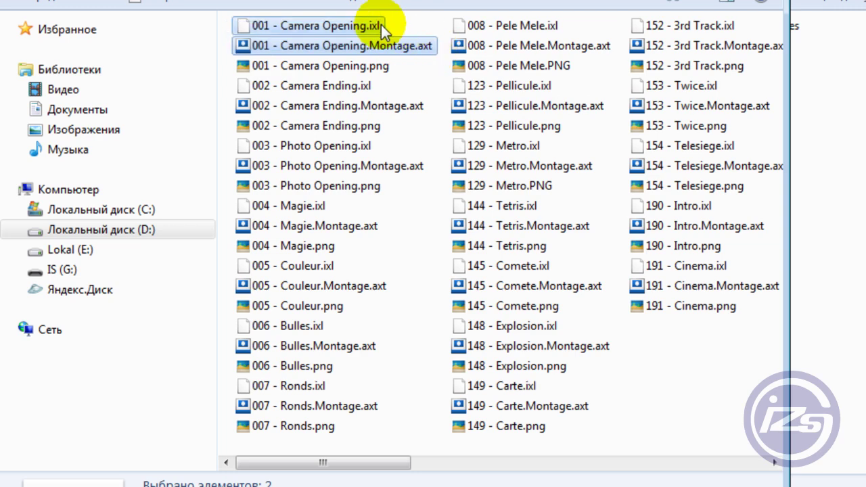
- Preview the PNG images of 001 - Camera Opening, 002 - Camera Ending and 003 - Photo Opening
click(349, 66)
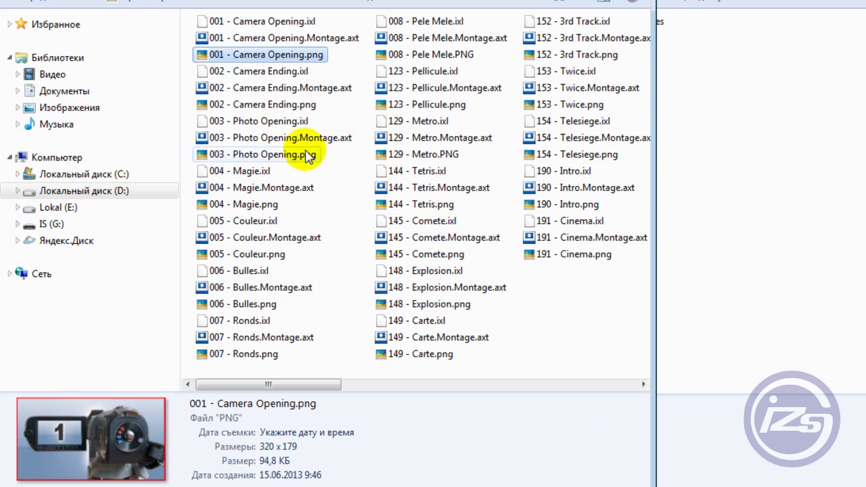
click(242, 106)
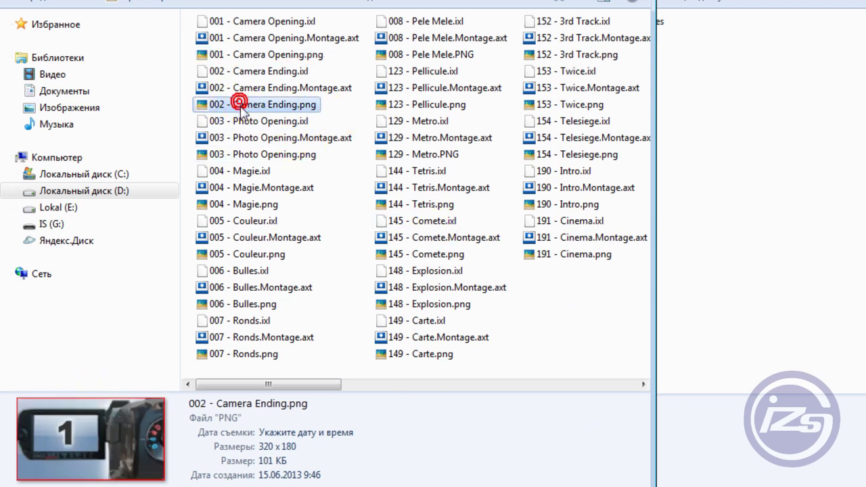
click(244, 154)
- Select the 001 - Camera Opening .ixl and .Montage.axt files, and open only the .ixl file in the text editor
click(200, 21)
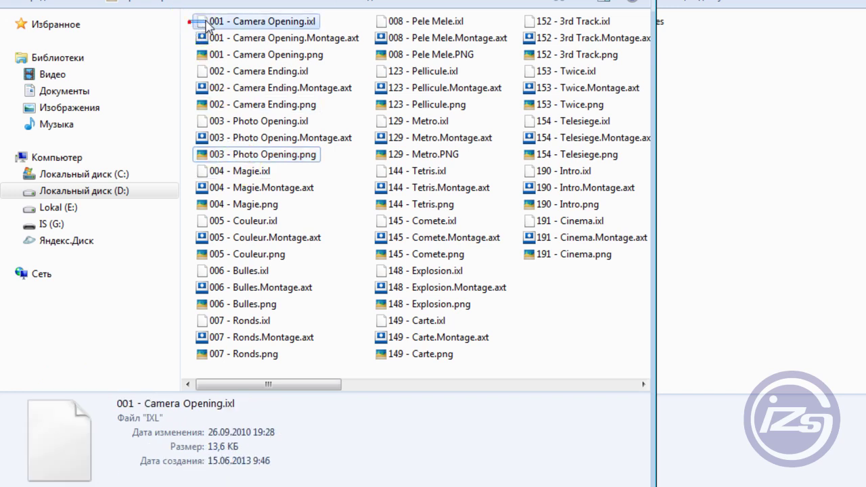
drag(247, 27, 252, 36)
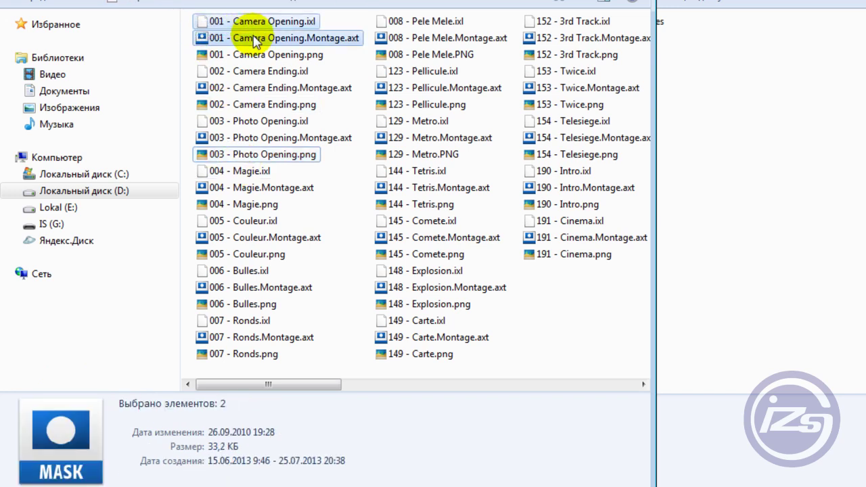
right_click(315, 23)
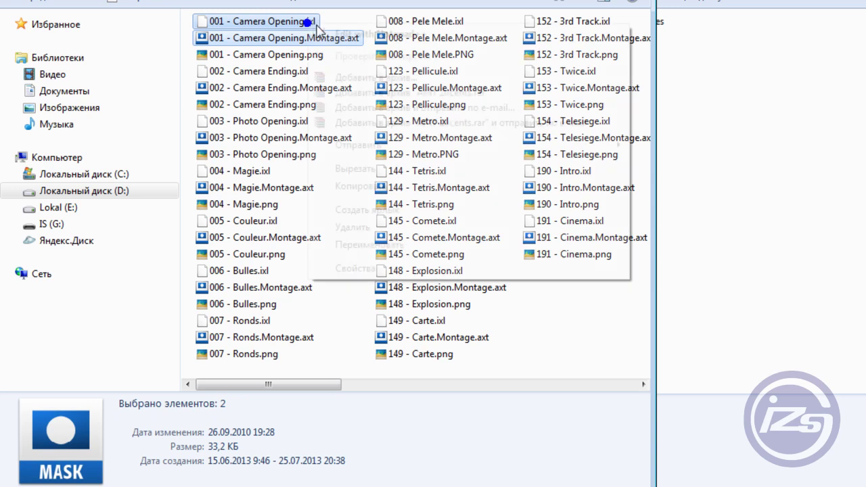
click(189, 33)
click(228, 22)
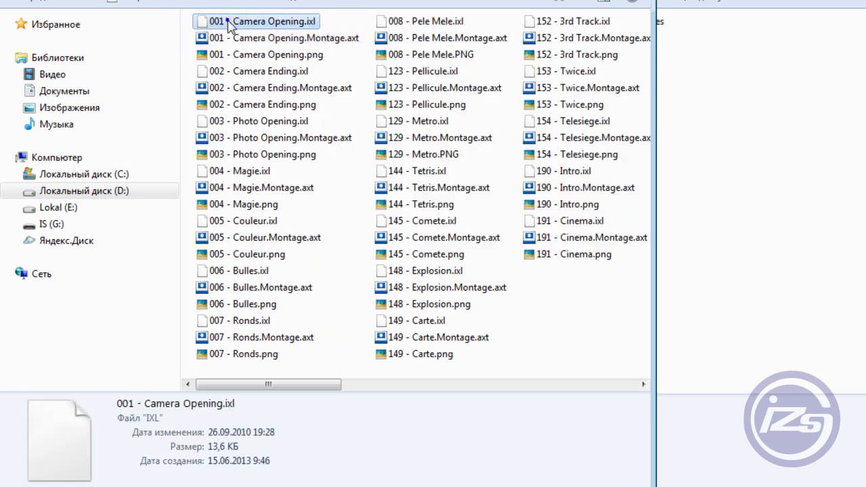
right_click(228, 22)
click(283, 49)
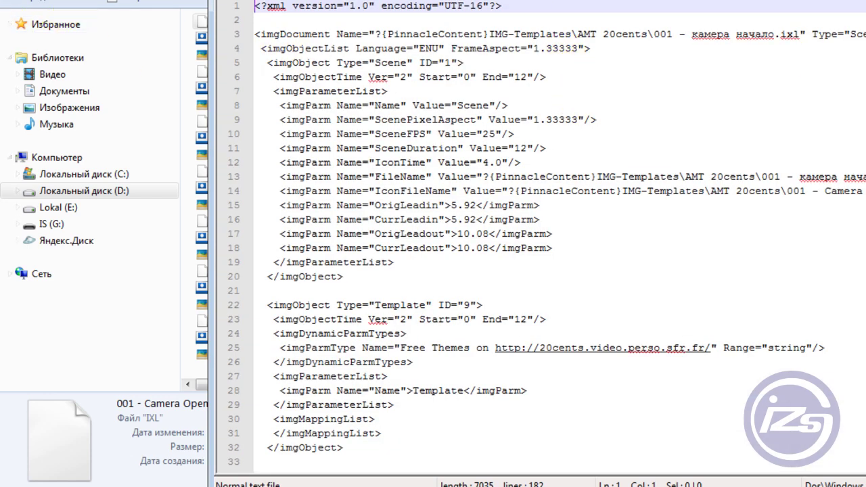
- Read through the XML code of 001 - Camera Opening.ixl and close the text editor
scroll(547, 234, down, 20)
scroll(547, 234, up, 20)
scroll(657, 145, down, 7)
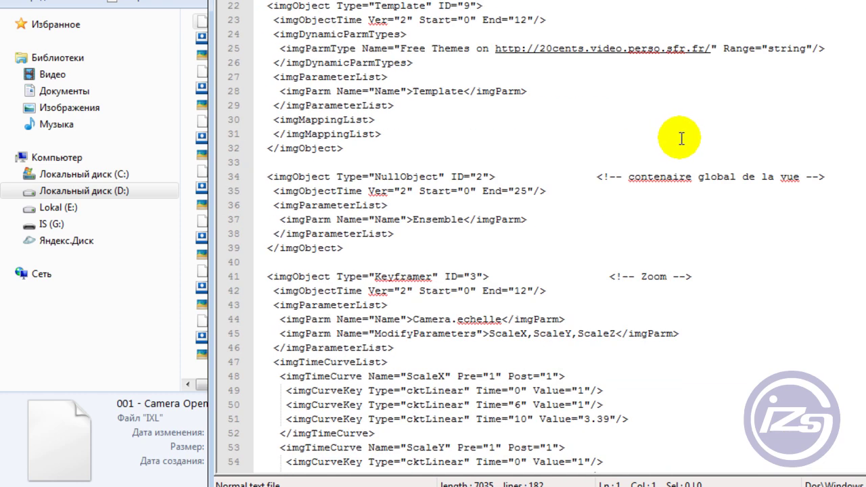
scroll(682, 138, down, 15)
scroll(547, 234, down, 20)
scroll(547, 235, up, 20)
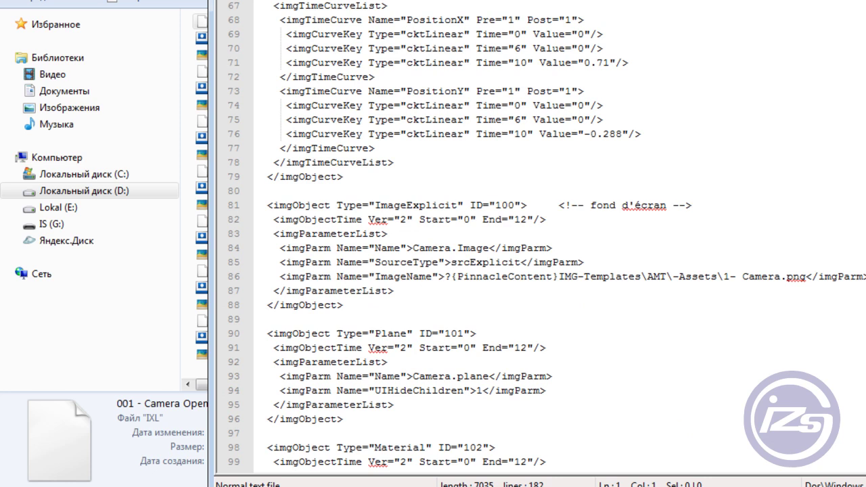
key(alt+F4)
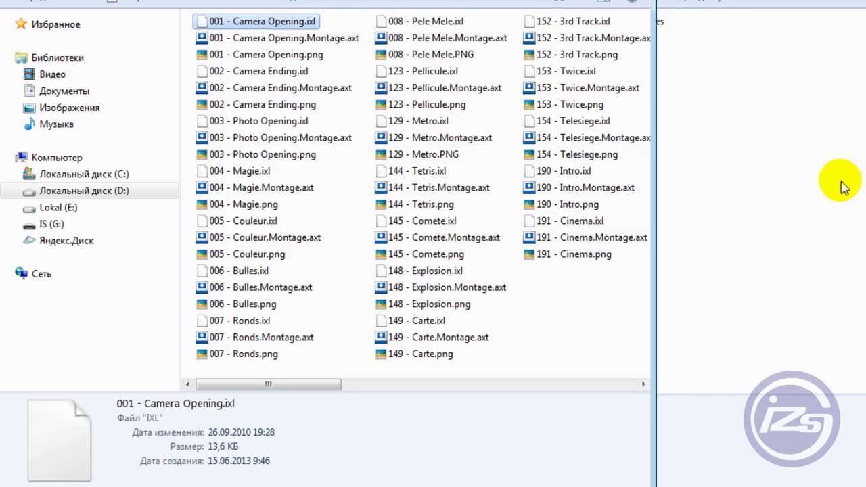
- Go back to the IMG-Templates folder, compare it with the drive C: window and select the AMT 20cents folder
key(BackSpace)
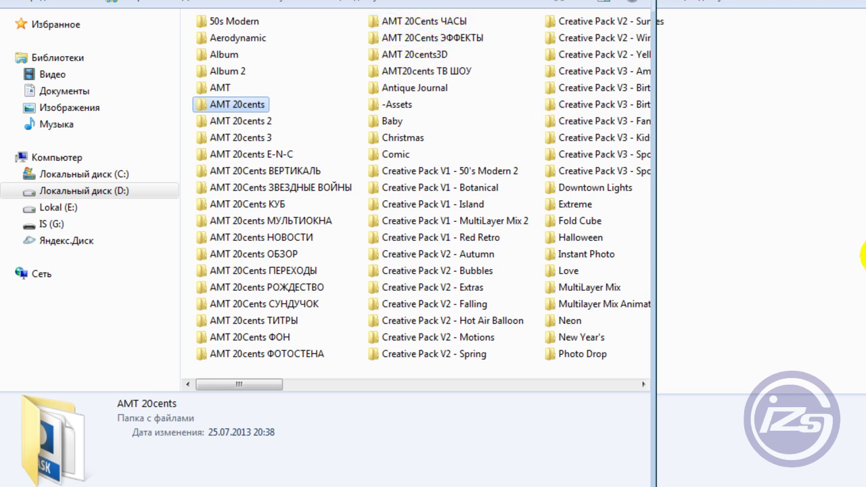
drag(863, 256, 865, 256)
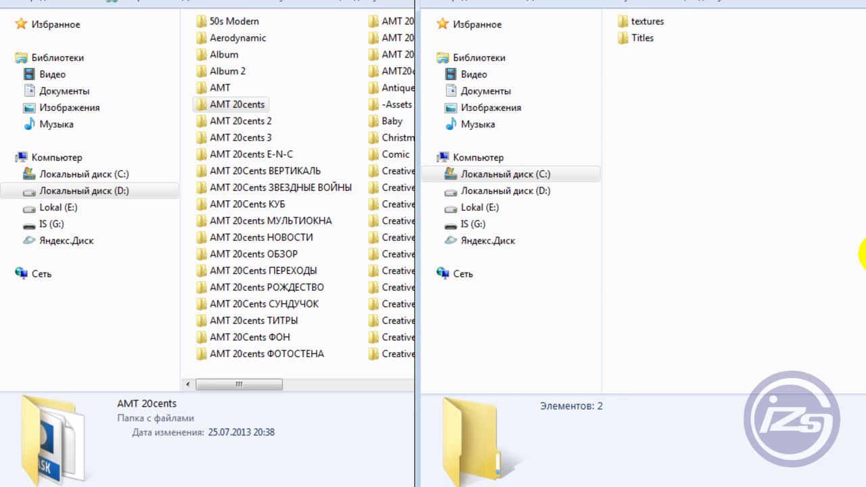
click(236, 106)
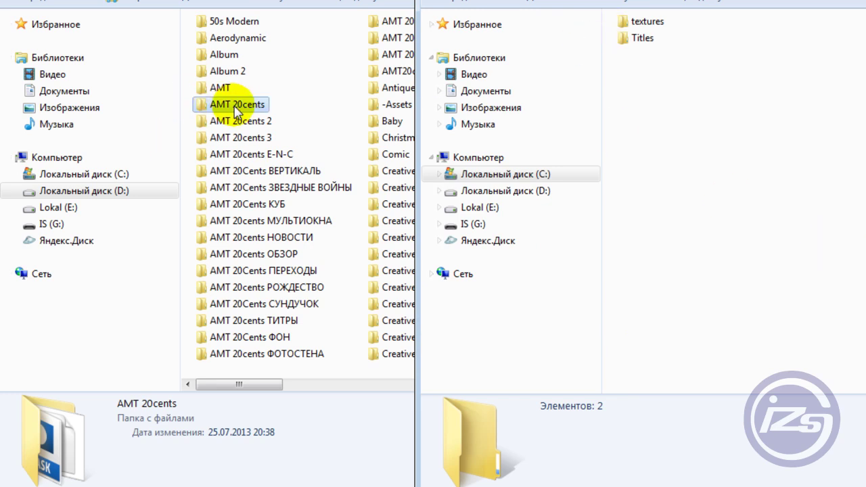
click(233, 107)
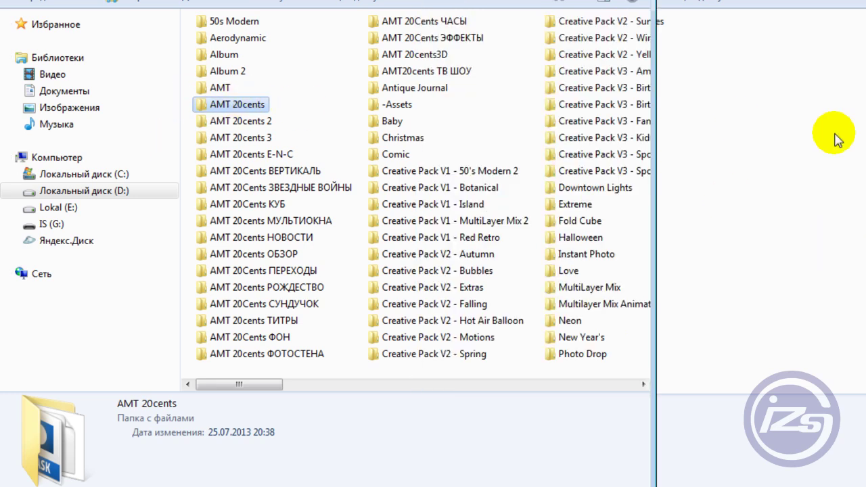
- Check the textures and Titles folders in the drive C: window, and look inside drive D:'s AMT 20cents folder
click(792, 174)
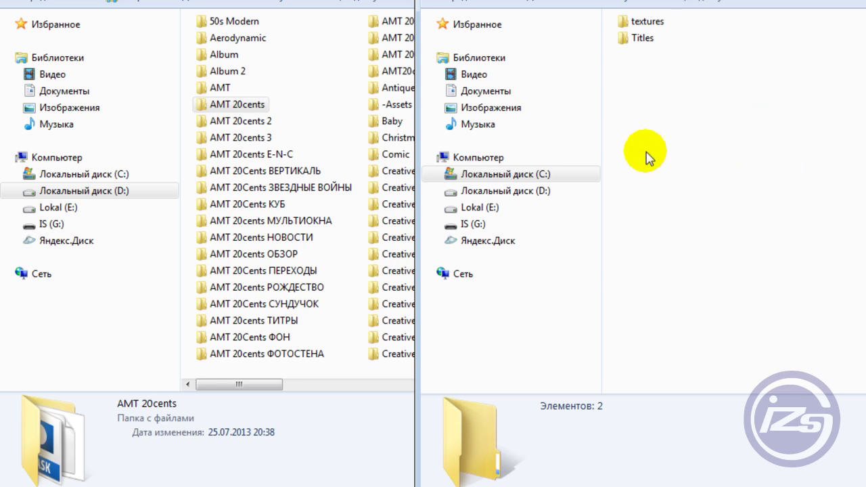
mouse_move(628, 46)
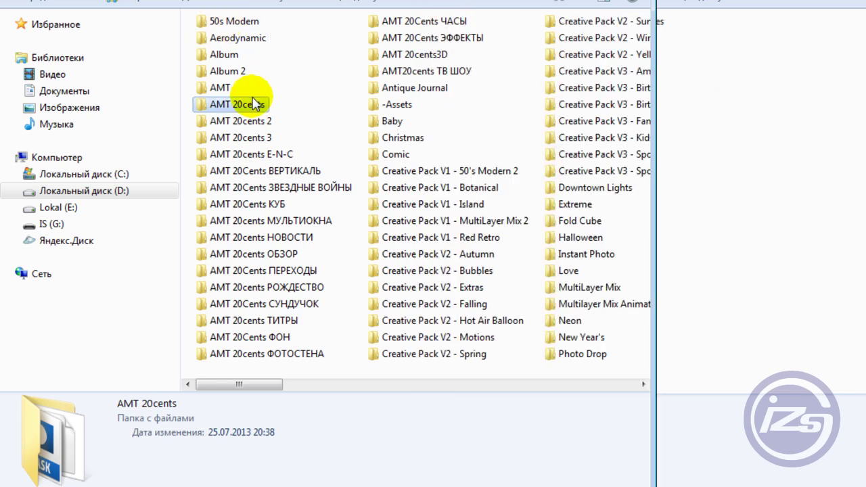
click(779, 179)
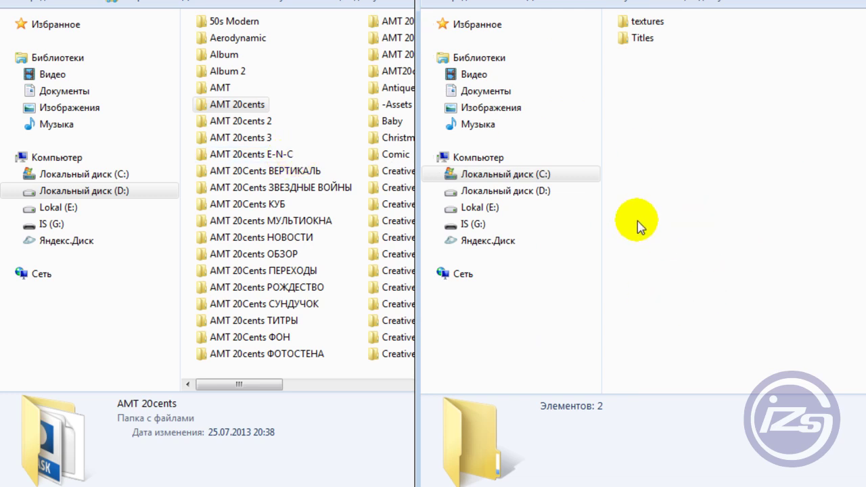
click(256, 108)
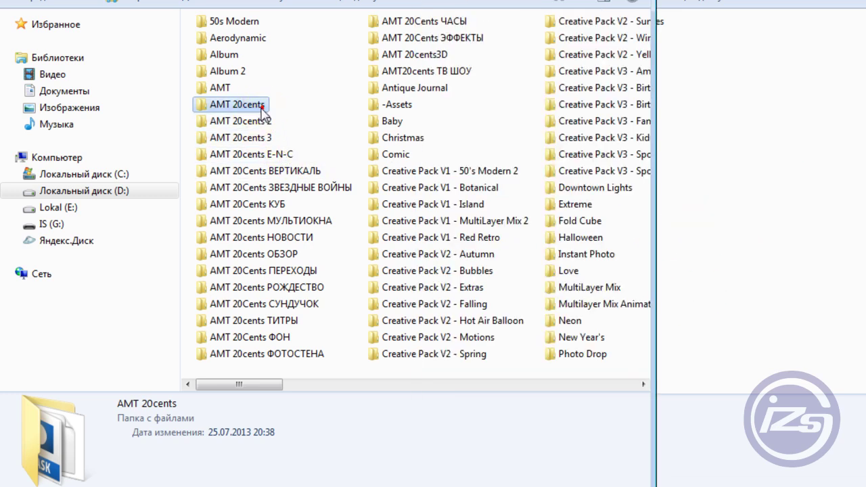
double_click(262, 108)
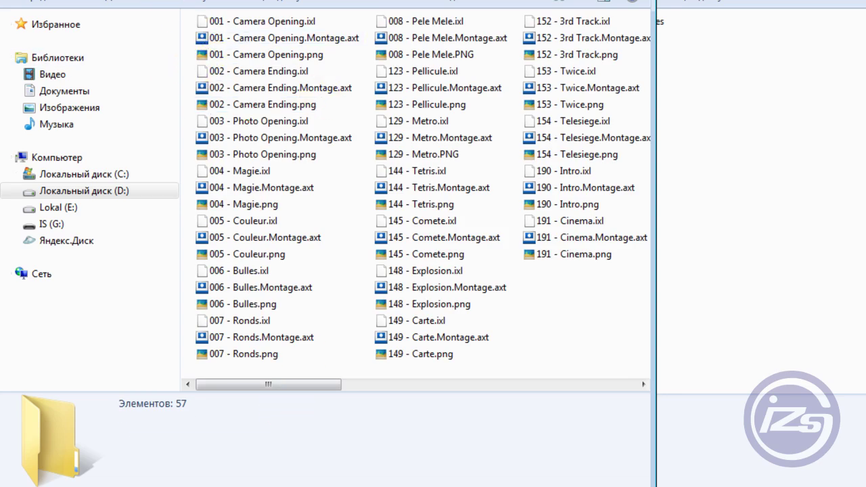
key(BackSpace)
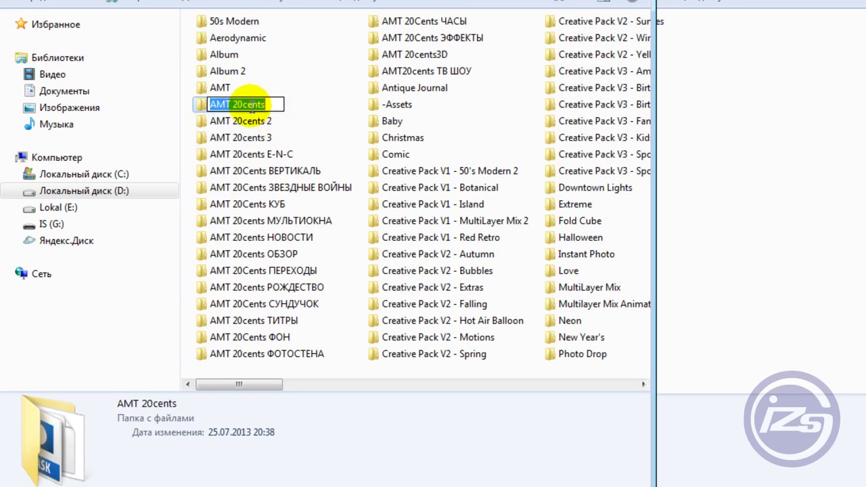
- View the root of drive D:, return to IMG-Templates and bring the drive C: window to the front
click(261, 122)
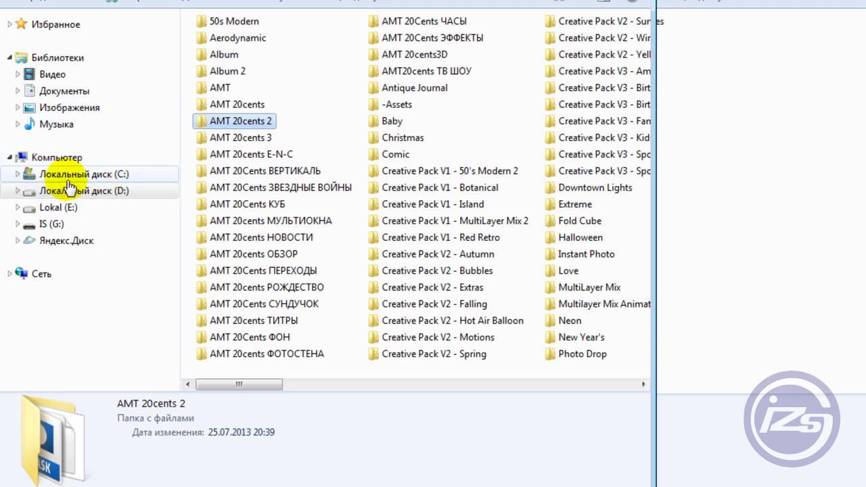
click(99, 193)
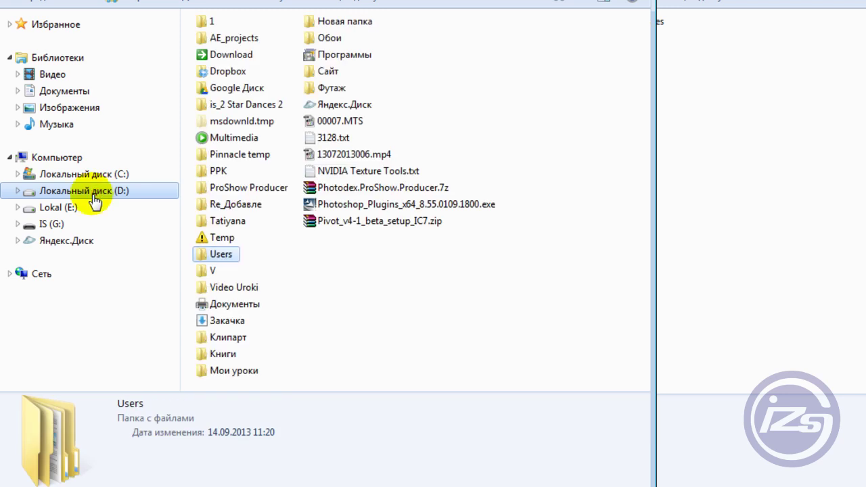
key(alt+Left)
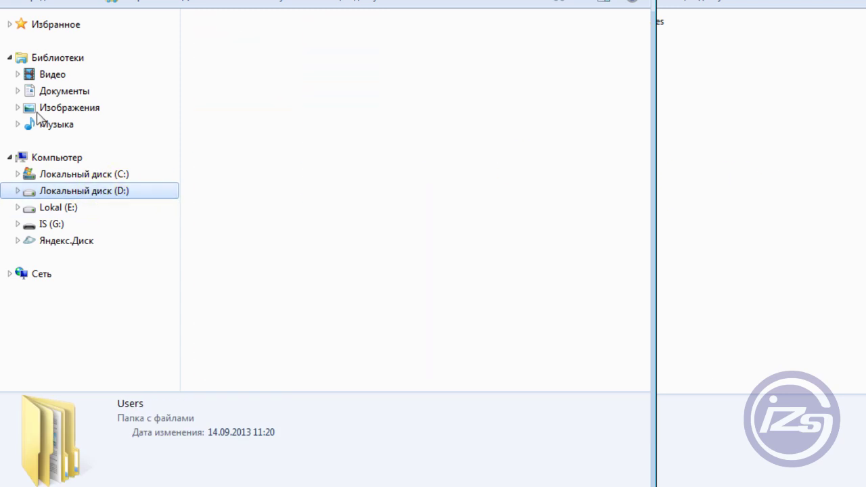
click(854, 249)
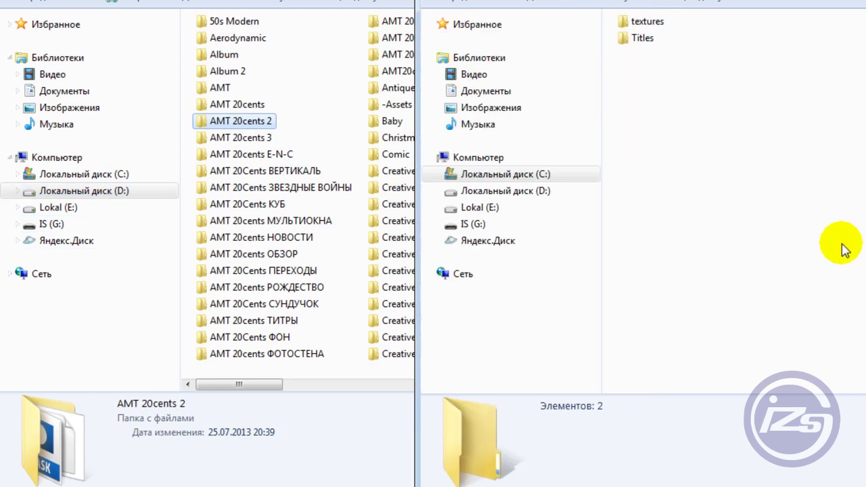
- In the drive D: window, go up to the Content folder to locate IMG-Templates, and reopen it
click(308, 65)
drag(201, 22, 310, 35)
drag(185, 21, 339, 356)
drag(210, 113, 323, 111)
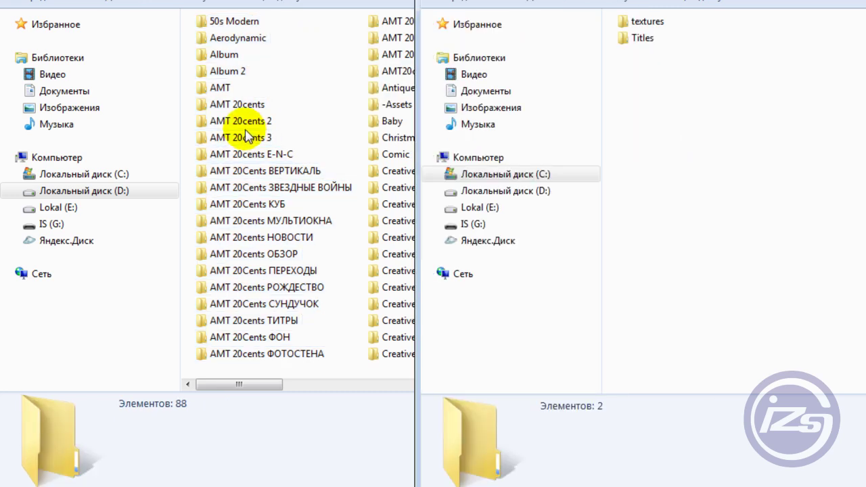
click(245, 132)
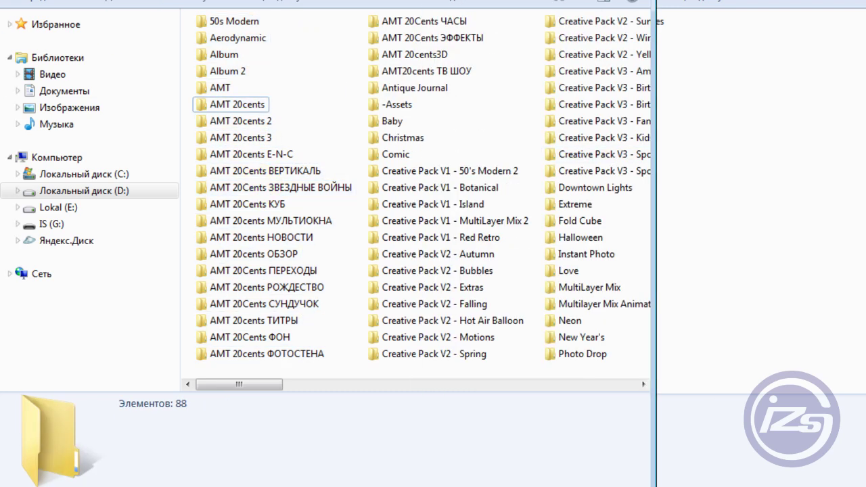
key(BackSpace)
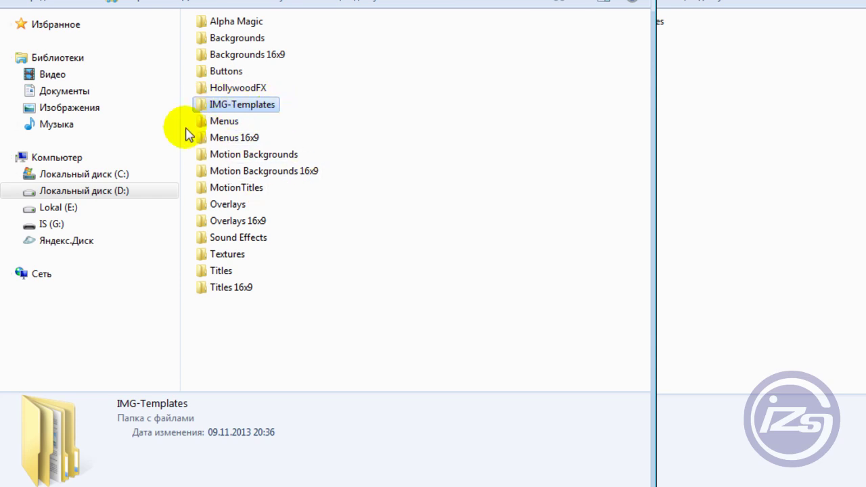
click(263, 109)
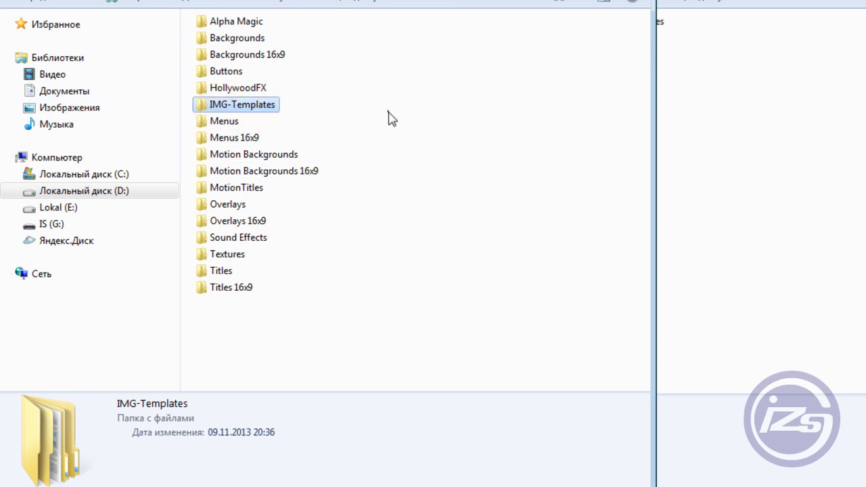
click(375, 116)
double_click(263, 108)
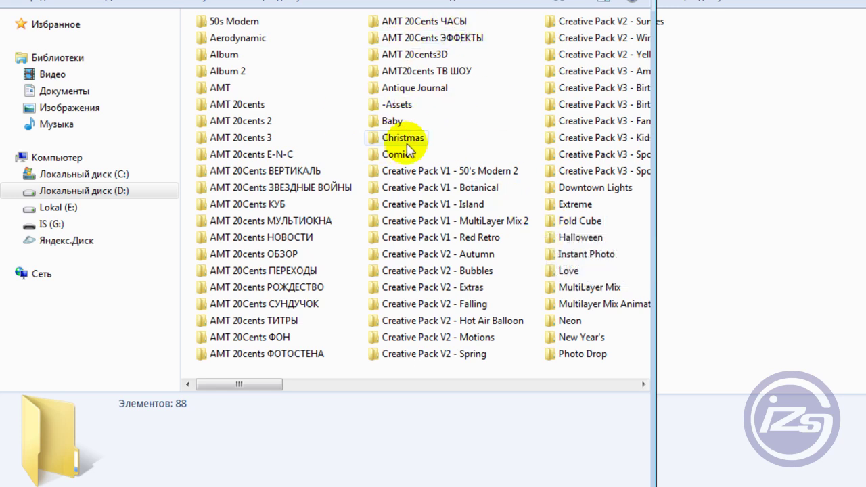
- Open the -Assets folder of Creative Pack V1 - Red Retro and inspect images such as RedRetro5.png and bg.png
double_click(435, 238)
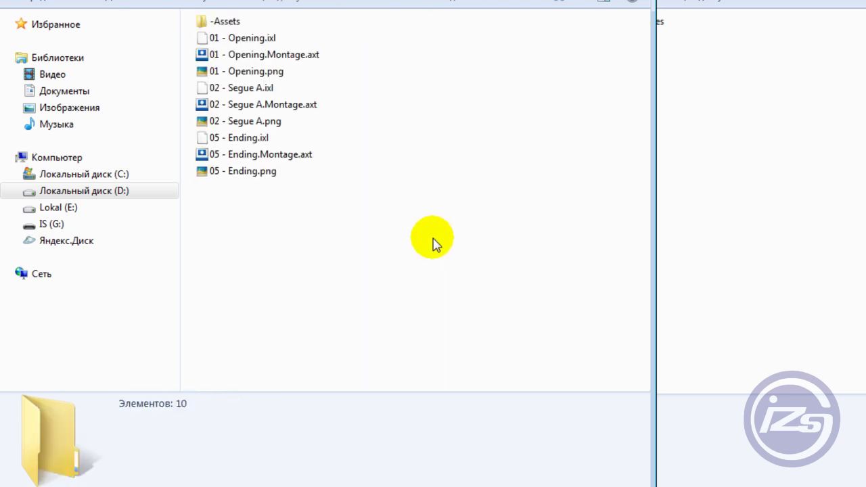
double_click(218, 26)
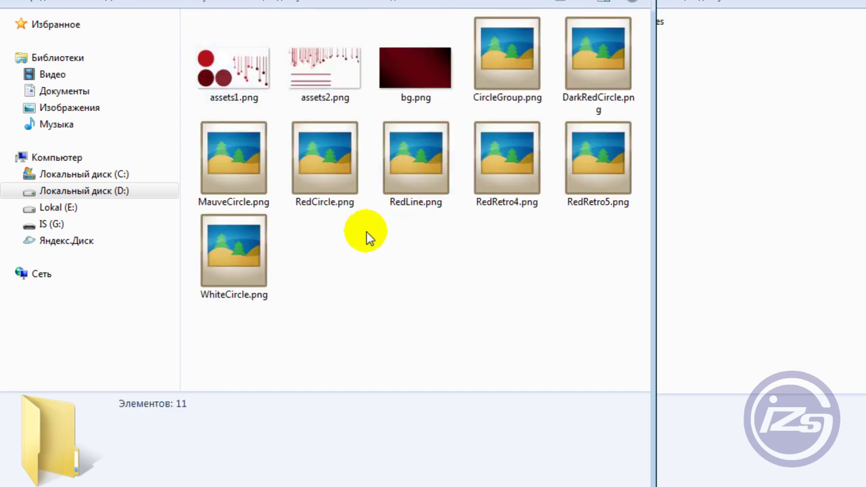
click(615, 88)
click(619, 173)
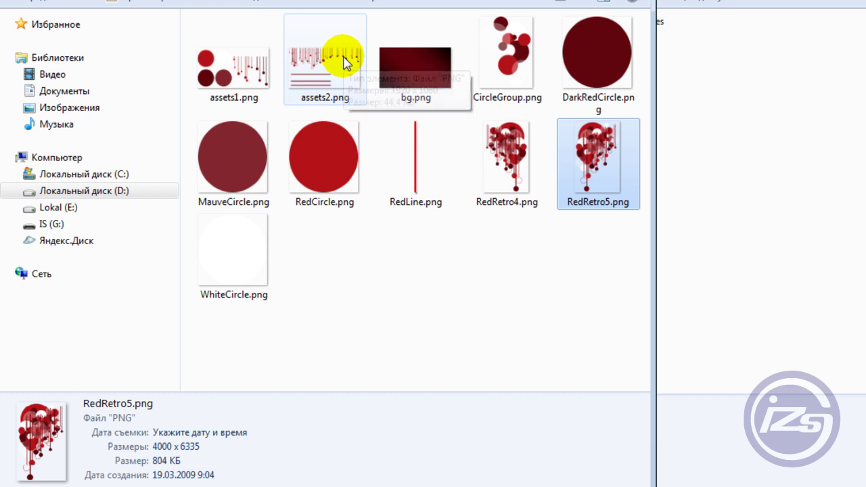
click(270, 76)
click(316, 248)
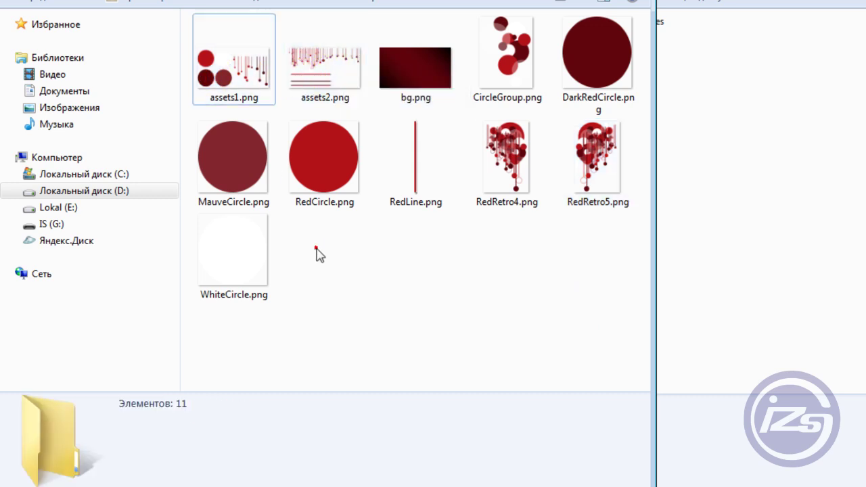
click(426, 65)
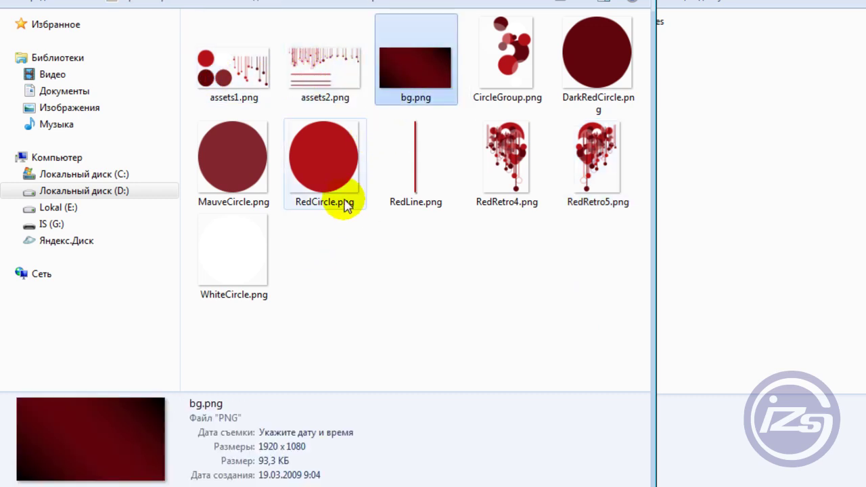
- Preview RedCircle.png, RedLine.png and RedRetro4.png in the photo viewer and close it
double_click(321, 132)
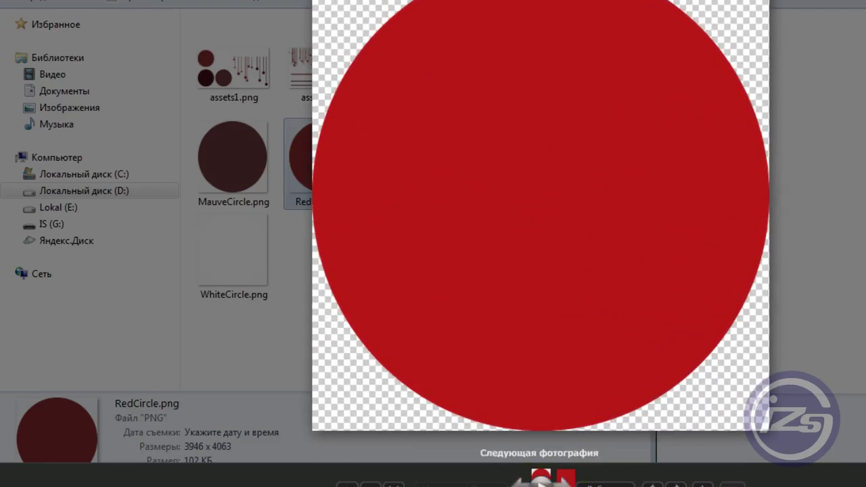
click(562, 480)
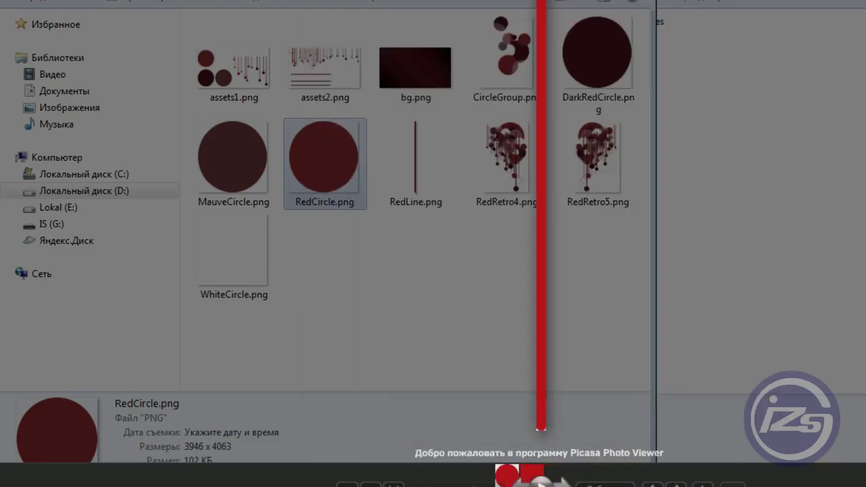
click(523, 482)
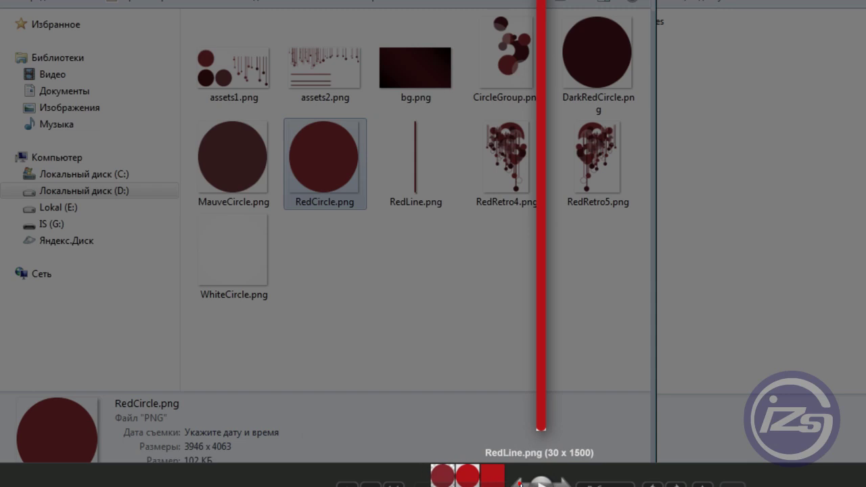
key(Escape)
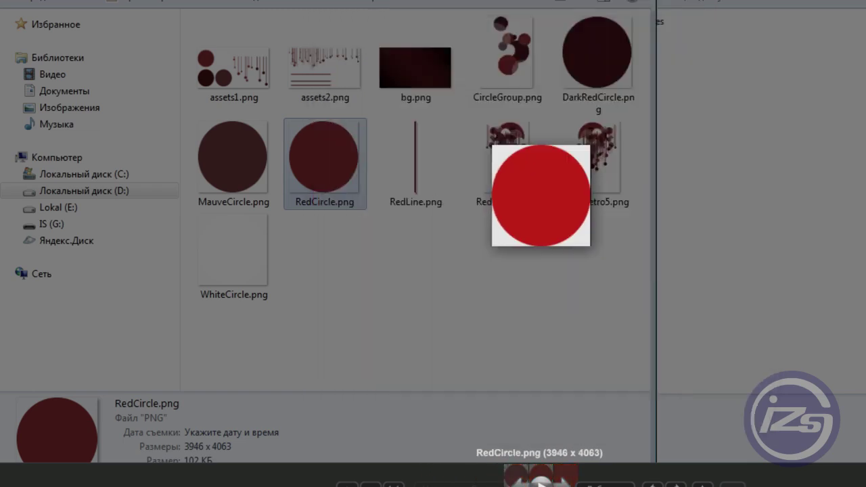
click(501, 128)
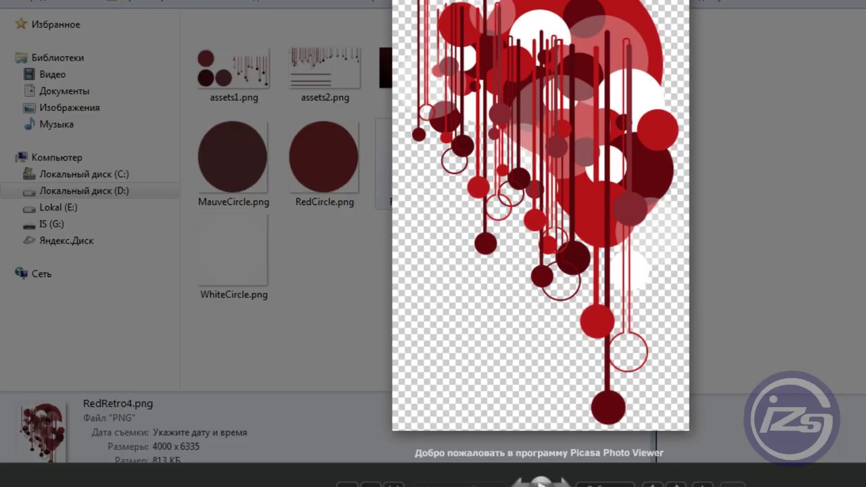
key(Escape)
- Go back to IMG-Templates and open the Baby theme's -Assets folder to view its PNG images
key(BackSpace)
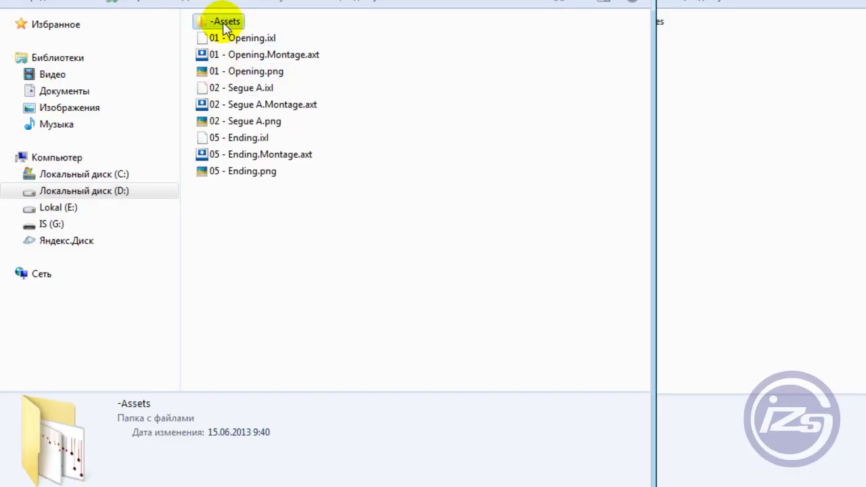
key(BackSpace)
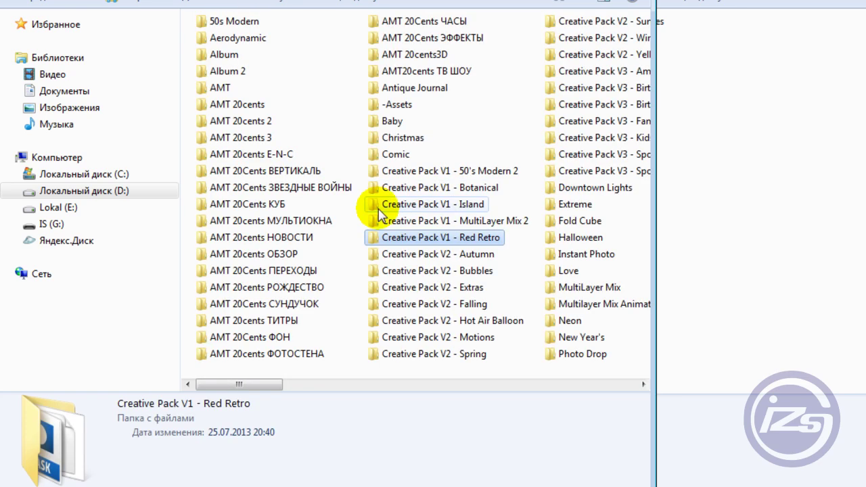
double_click(392, 122)
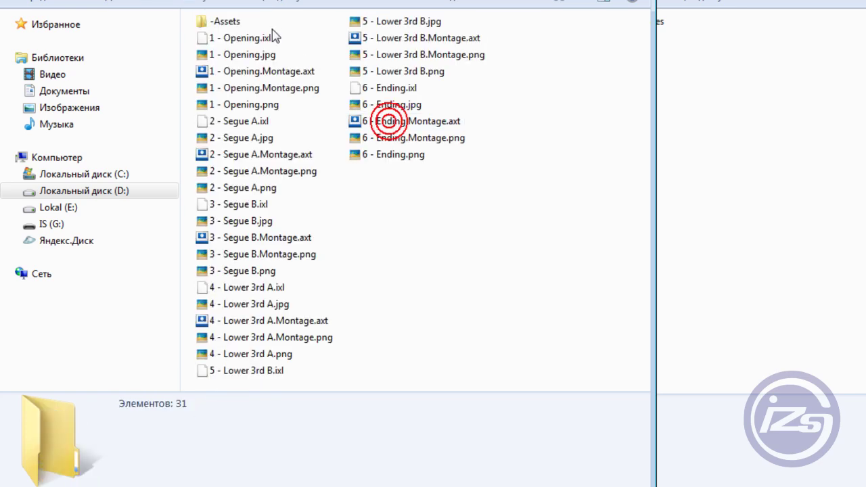
click(228, 22)
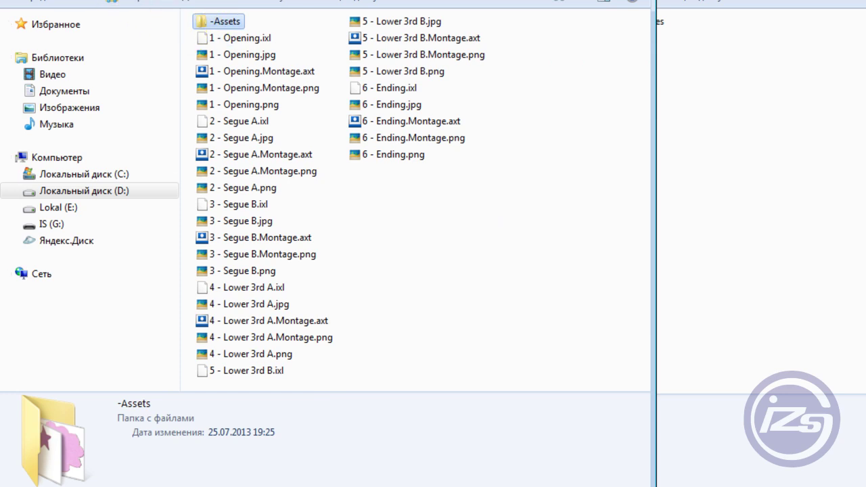
key(BackSpace)
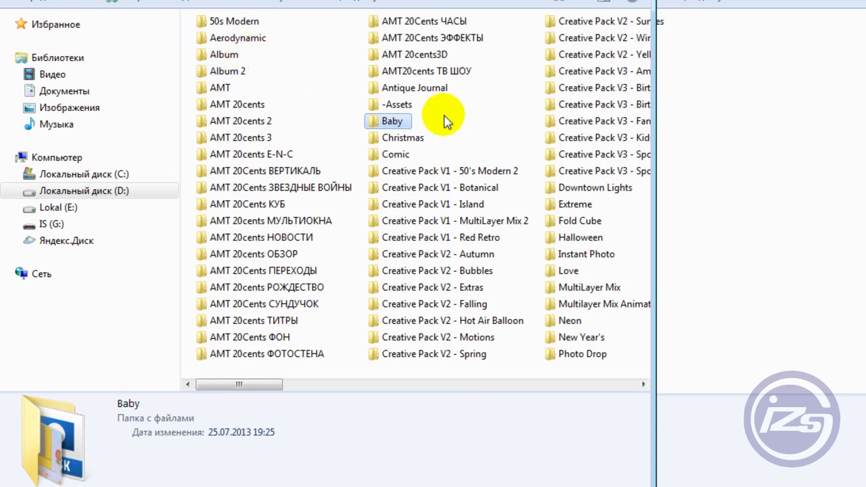
click(385, 137)
double_click(381, 126)
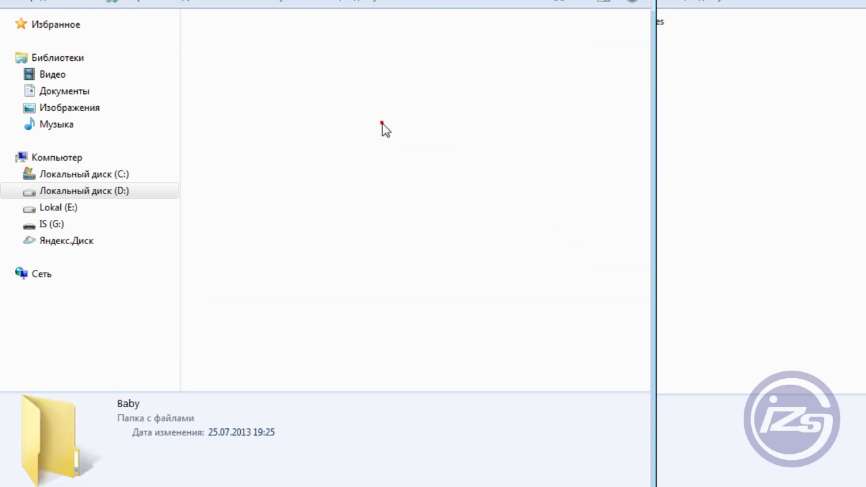
double_click(229, 24)
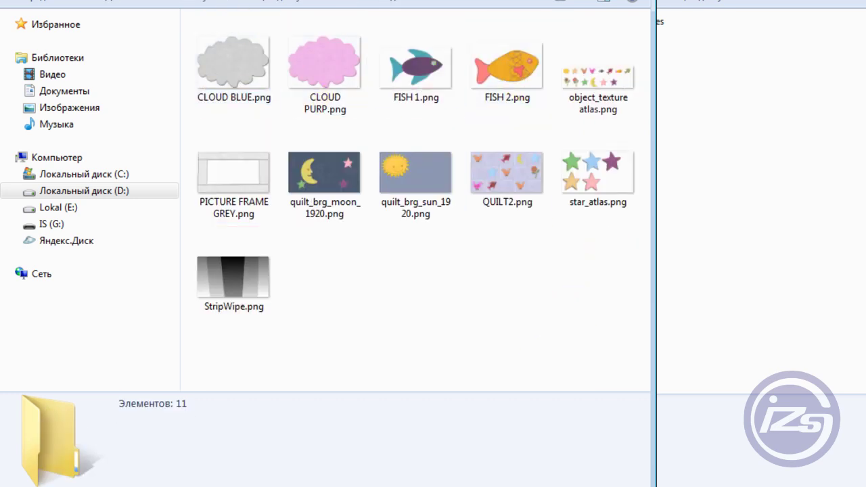
- Leave the Baby theme's folders, return to the Content folder and select the Alpha Magic folder
key(BackSpace)
key(BackSpace)
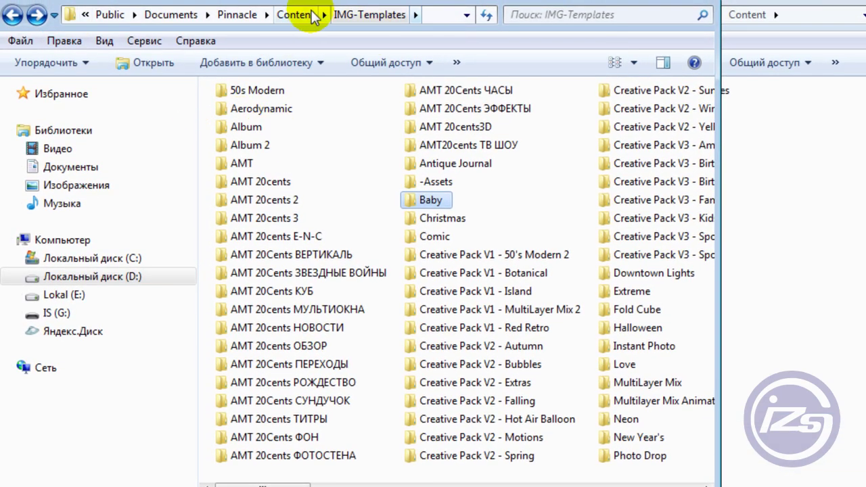
click(312, 14)
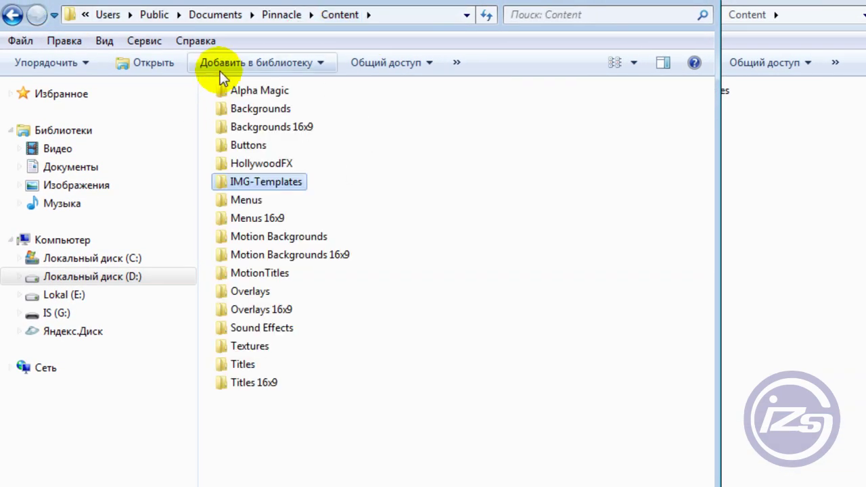
click(264, 93)
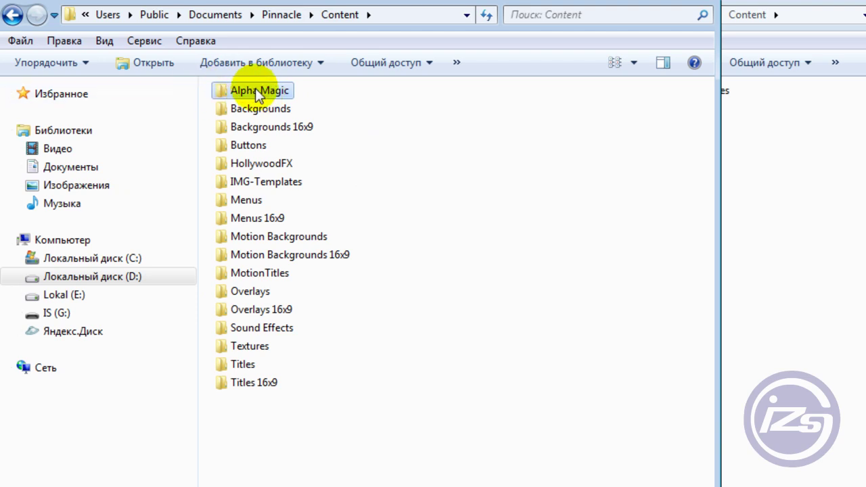
- Open the Alpha Magic folder, look through images such as WedgeWipeH.jpg and Texture3.jpg, and return to Content
double_click(258, 92)
drag(707, 142, 703, 428)
click(667, 340)
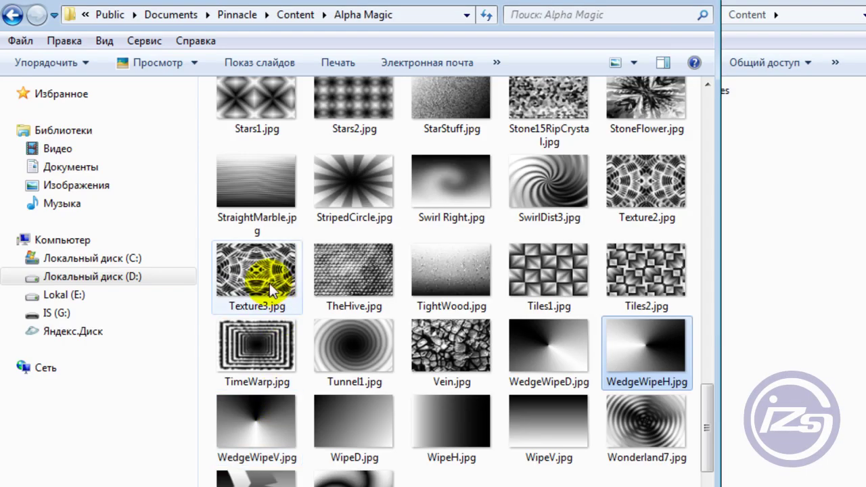
click(257, 269)
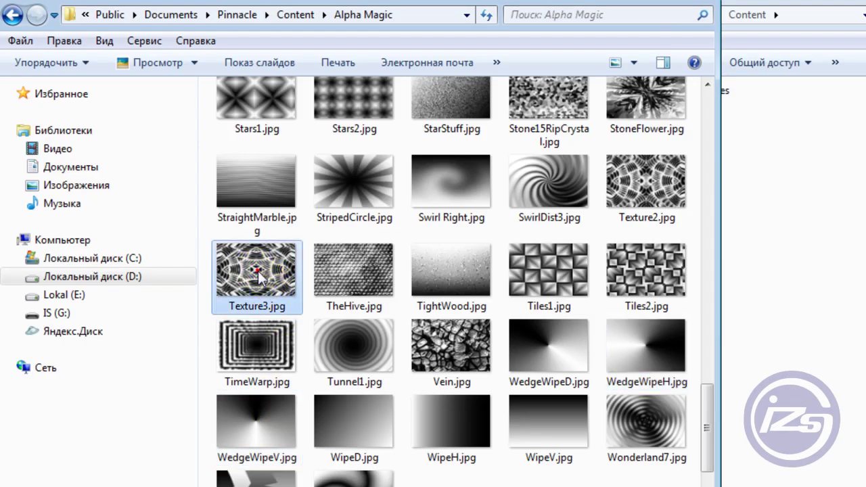
click(357, 284)
click(13, 14)
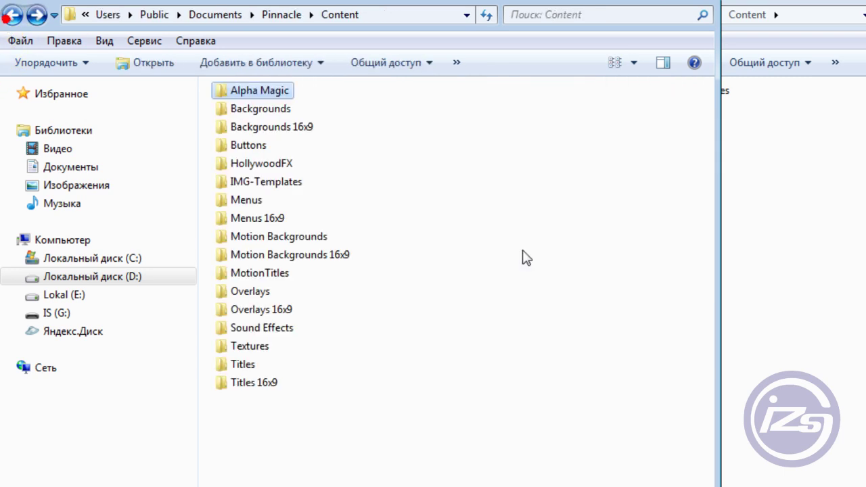
- Open the Backgrounds folder, examine its .jpg and .xpg files such as 50sModern2_BG4x3.jpg, and return to Content
double_click(247, 115)
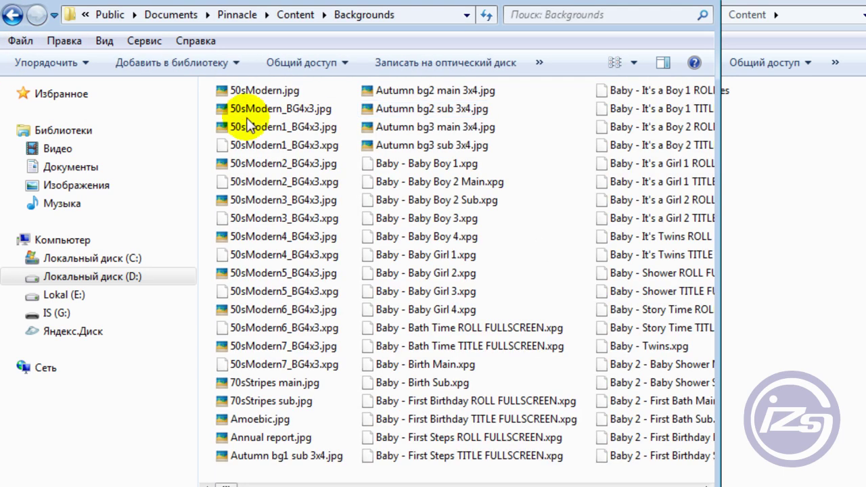
click(395, 128)
click(306, 309)
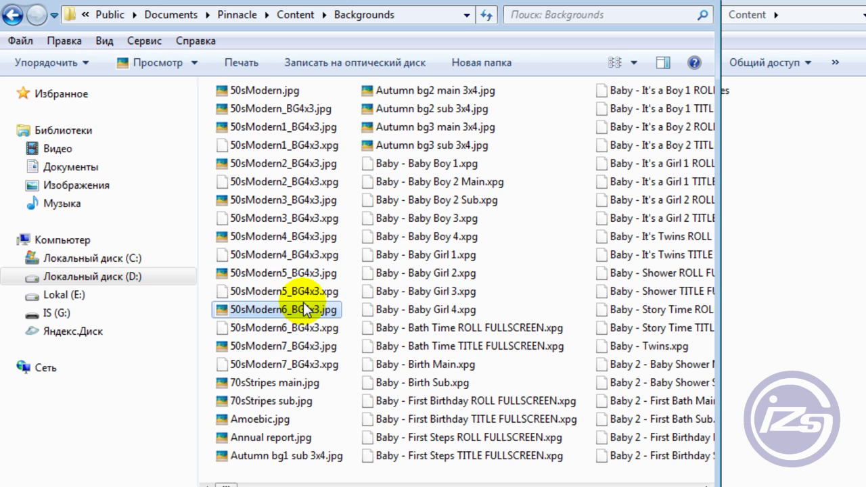
click(271, 145)
click(274, 164)
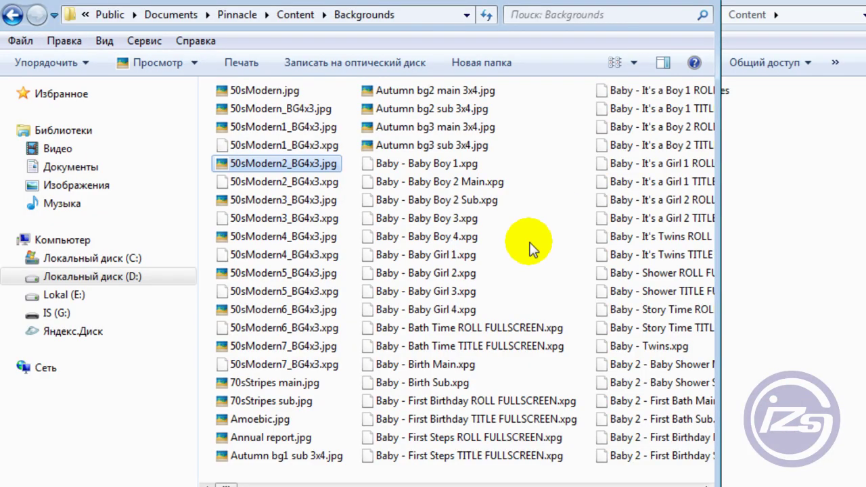
scroll(581, 242, down, 5)
click(11, 16)
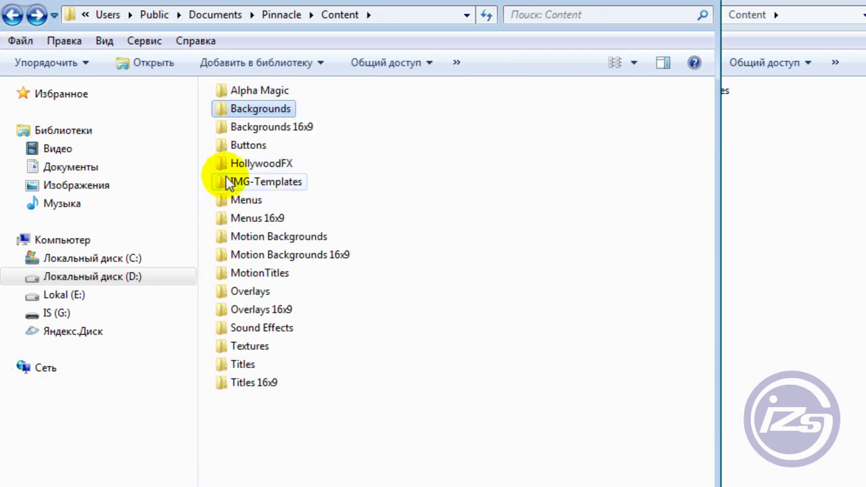
- Check the Backgrounds 16x9 folder's details, inspect the PNG pictures in the Buttons folder, and return to Content
click(245, 127)
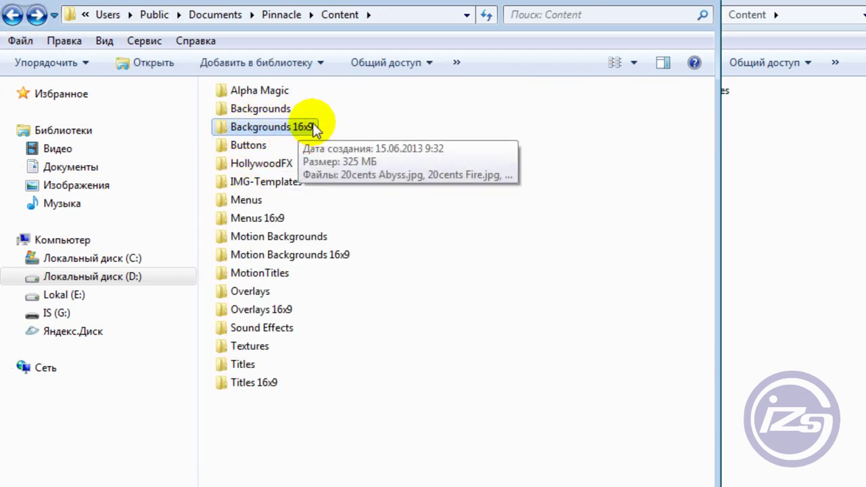
click(258, 148)
double_click(263, 152)
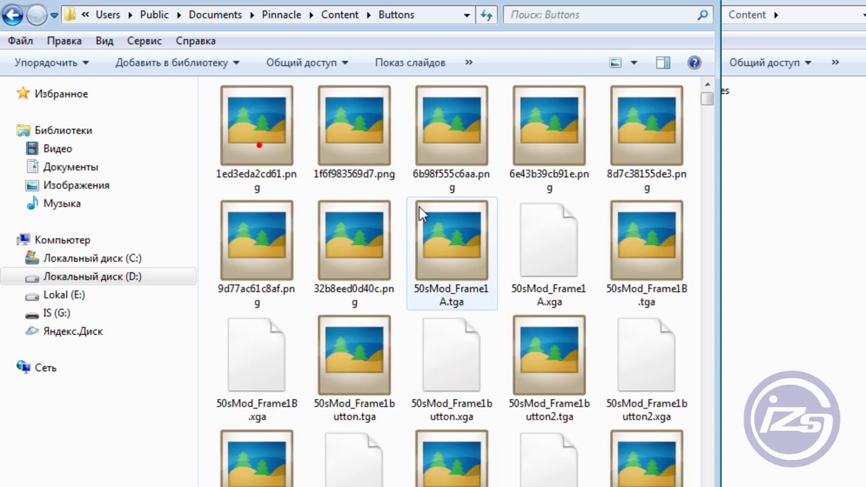
scroll(708, 112, down, 1)
scroll(706, 91, up, 1)
click(262, 125)
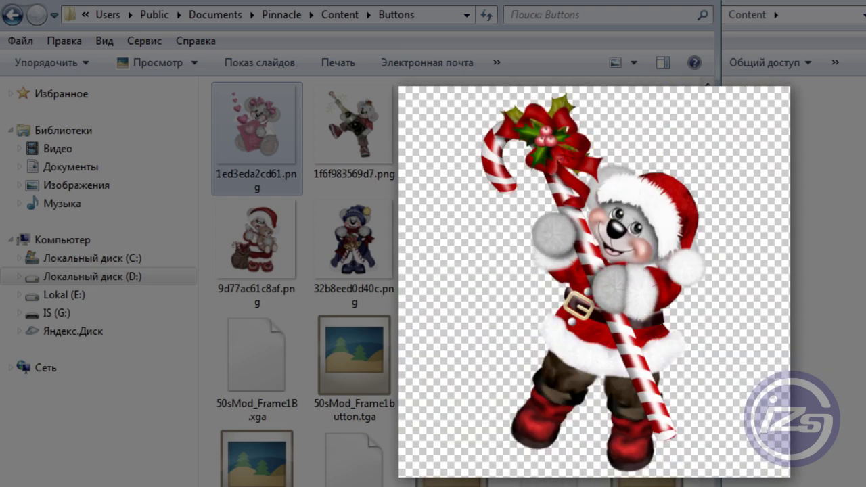
key(Escape)
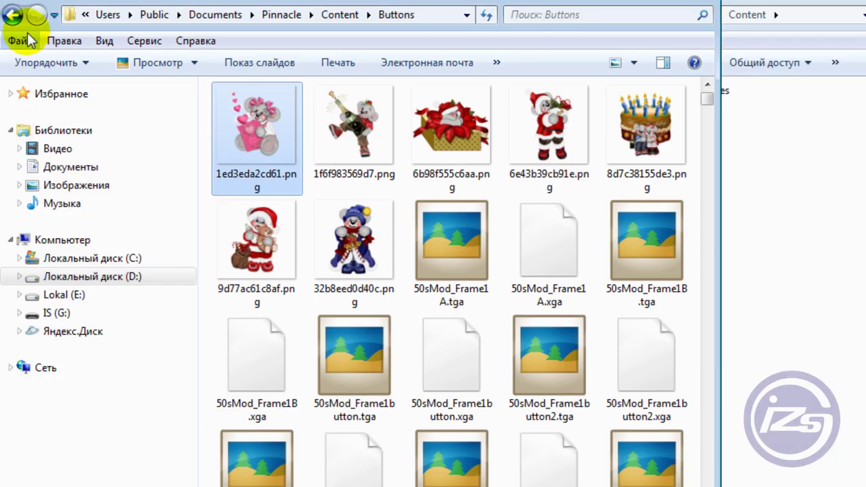
click(12, 14)
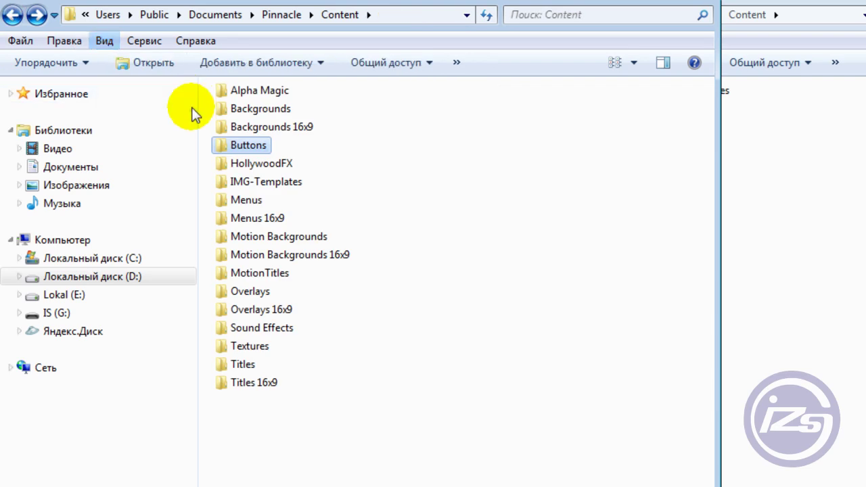
- Open the HollywoodFX folder and look over its subfolders, including Plugins and Images
double_click(266, 166)
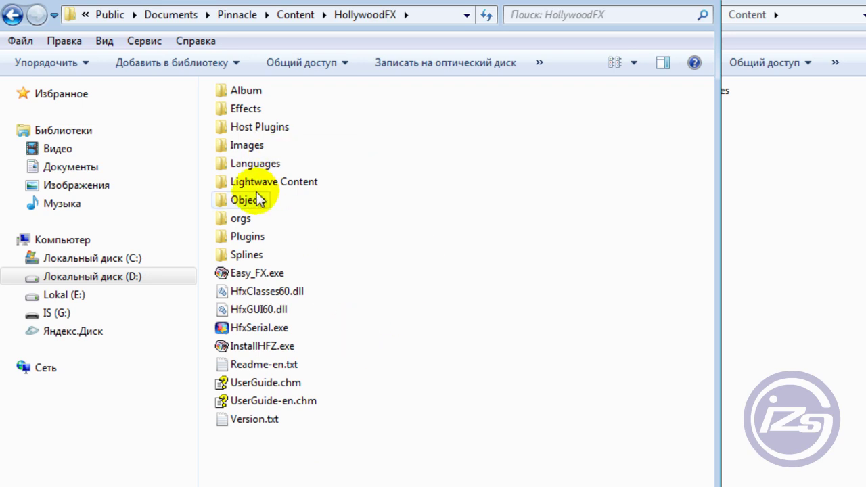
click(264, 236)
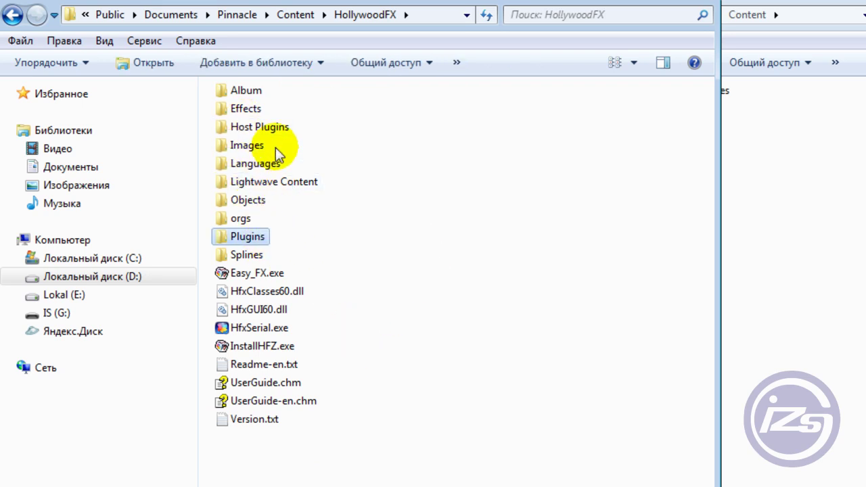
mouse_move(264, 146)
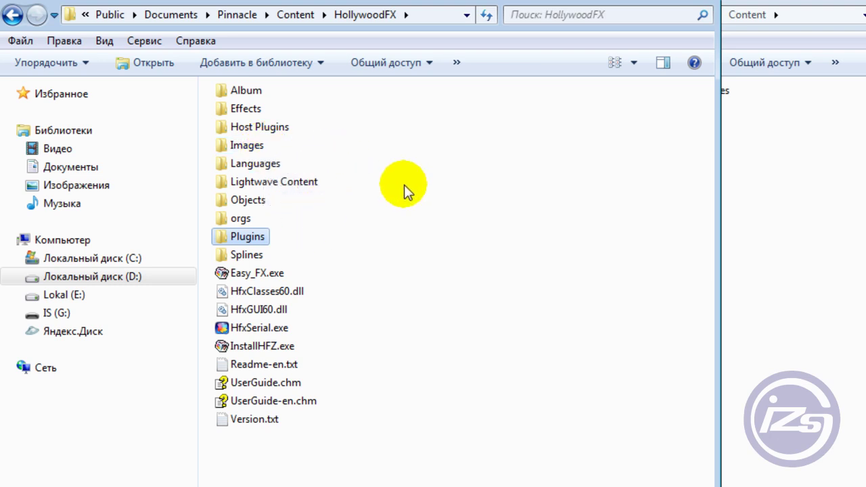
mouse_move(261, 243)
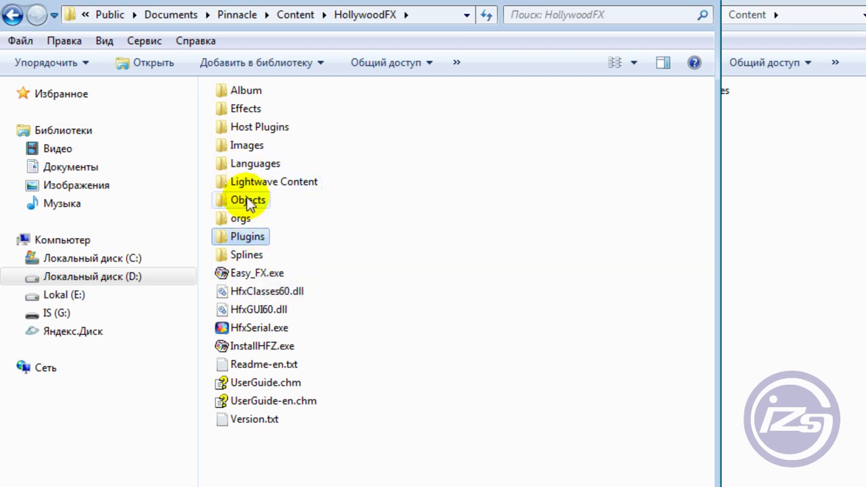
- Browse HollywoodFX's Images folder, inspect NewEarth.png, and return to the Content folder
double_click(245, 146)
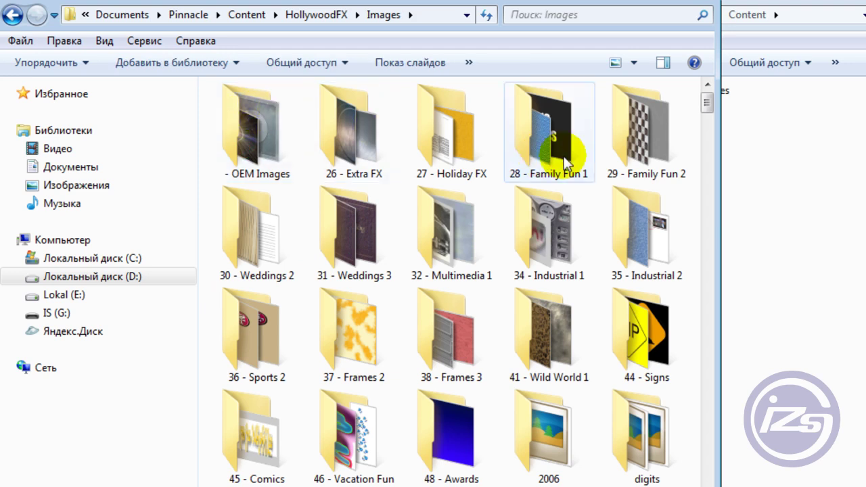
scroll(662, 243, down, 10)
drag(705, 157, 730, 325)
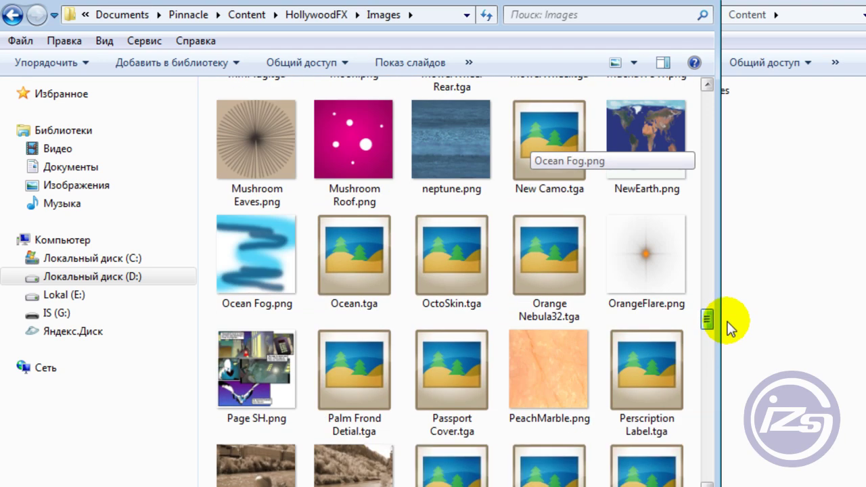
double_click(675, 139)
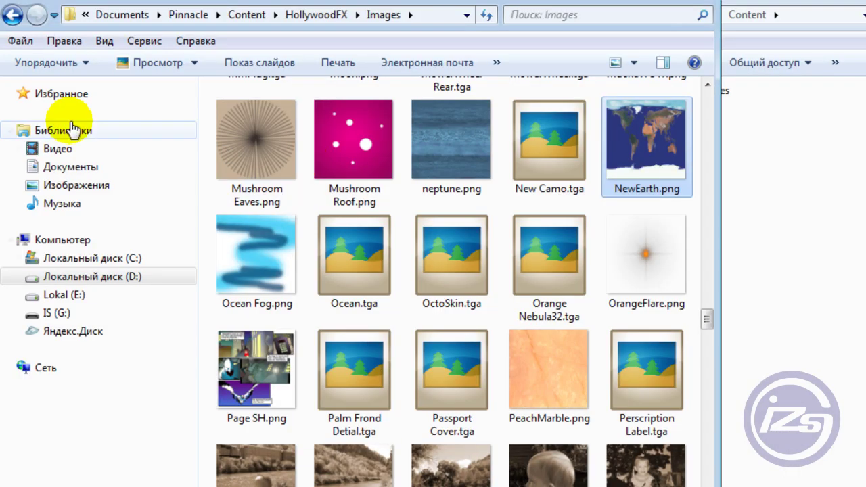
click(12, 15)
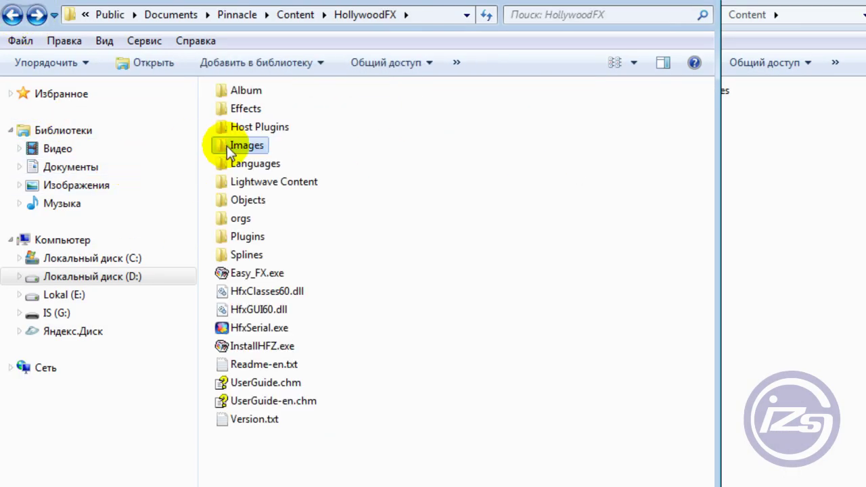
click(13, 15)
- Point out the IMG-Templates, Motion Backgrounds and Motion Backgrounds 16x9 folders by selecting them one after another
click(239, 183)
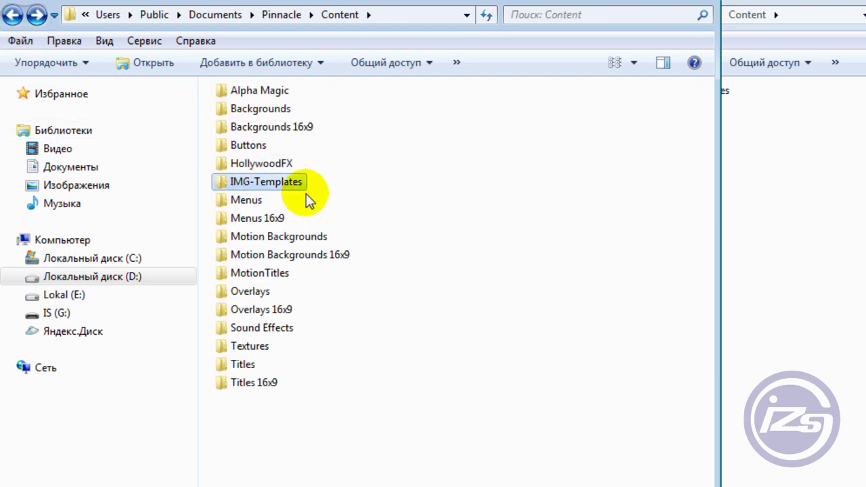
click(258, 220)
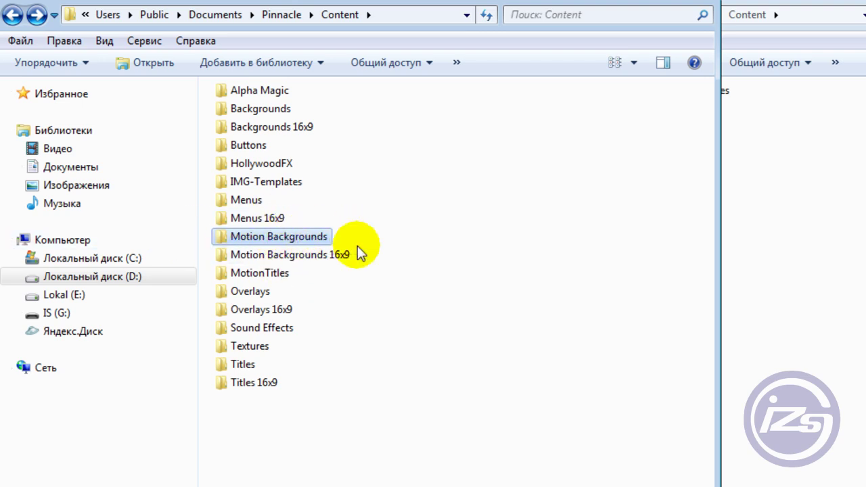
click(311, 259)
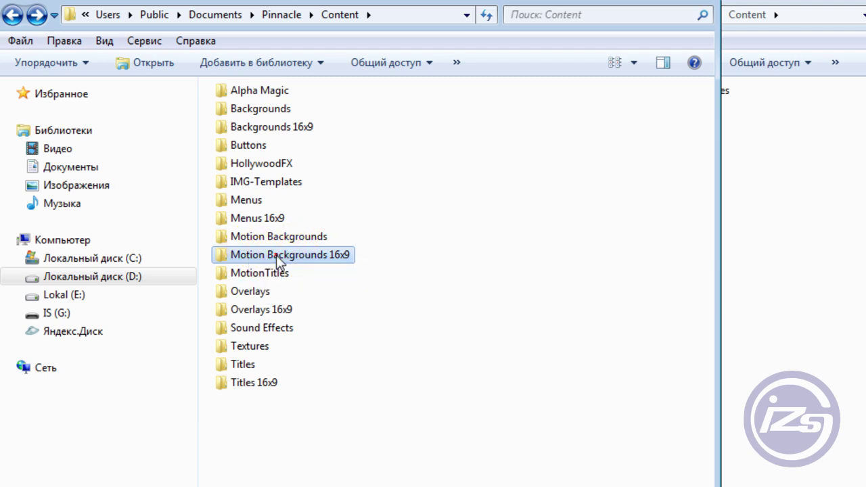
- Open the Motion Backgrounds 16x9 folder and examine its video backgrounds, including the 20cents, Baby 2, Holiday and BirthdayParty files
double_click(278, 256)
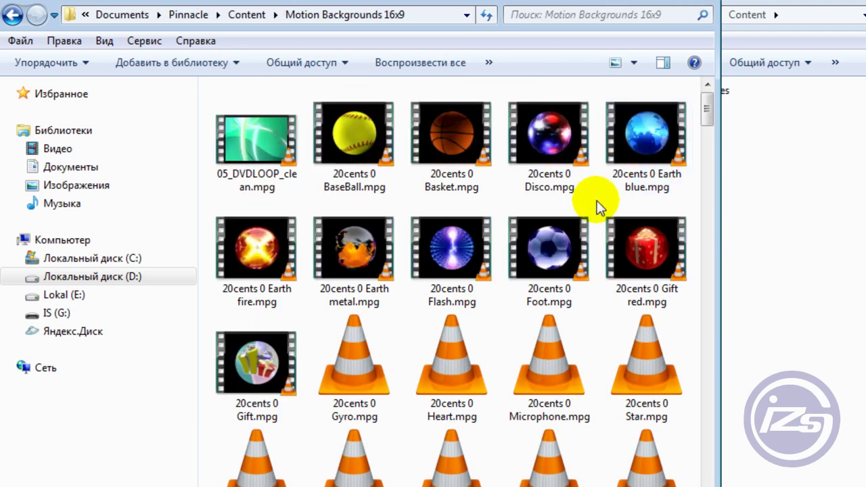
scroll(589, 283, down, 5)
scroll(467, 241, up, 5)
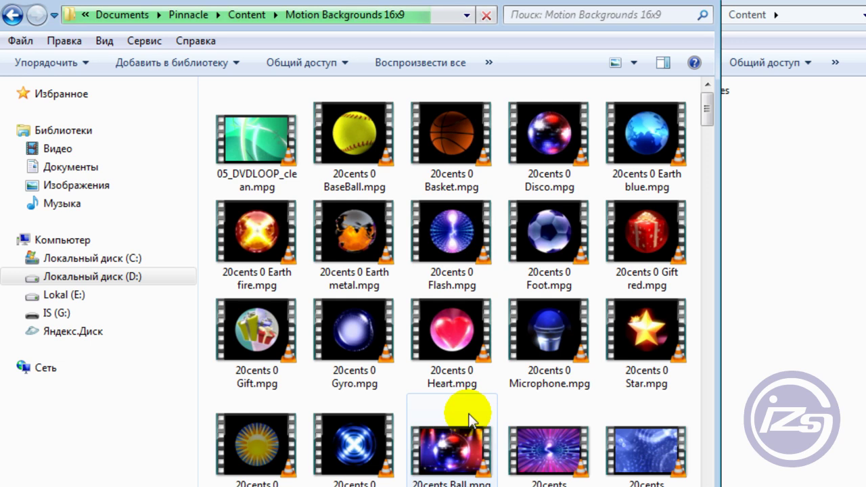
scroll(530, 216, down, 15)
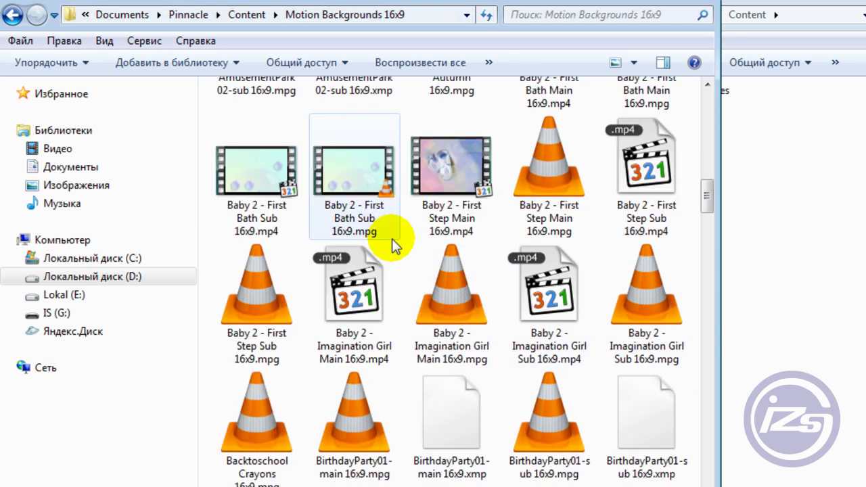
click(468, 175)
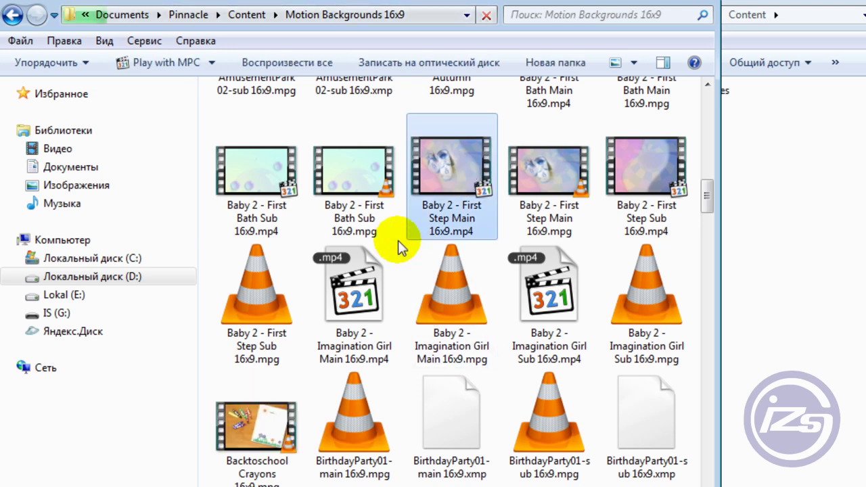
scroll(400, 257, down, 15)
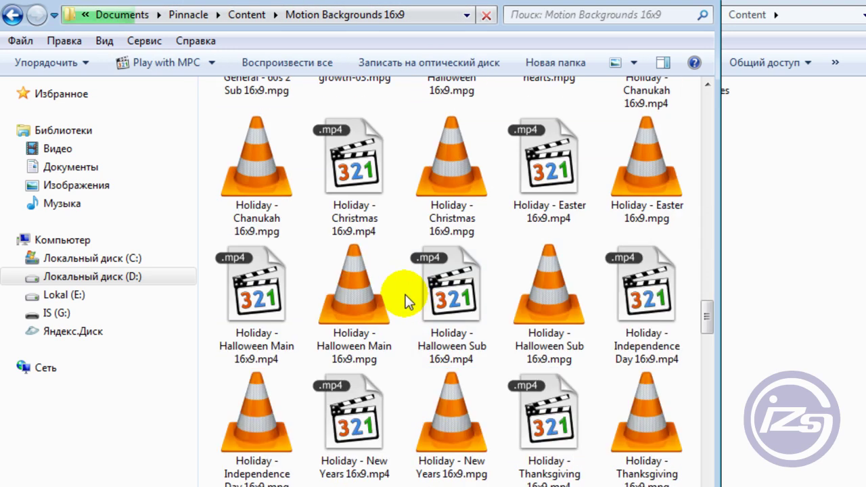
scroll(440, 271, up, 20)
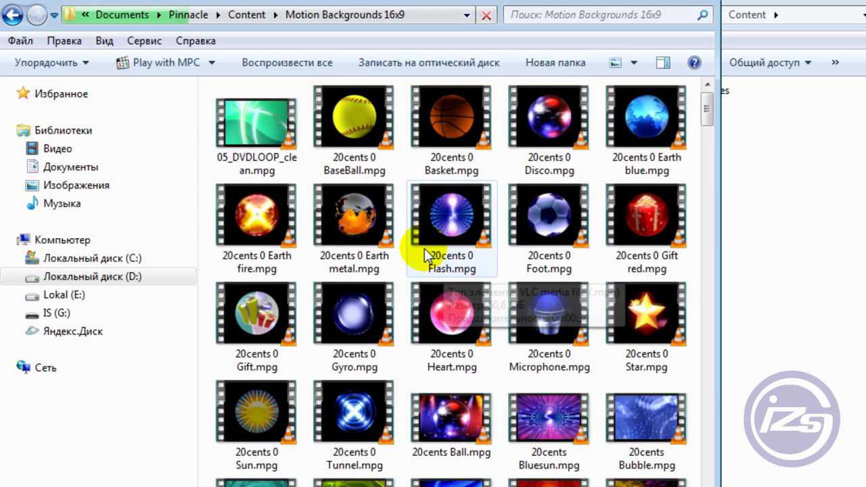
scroll(372, 189, down, 6)
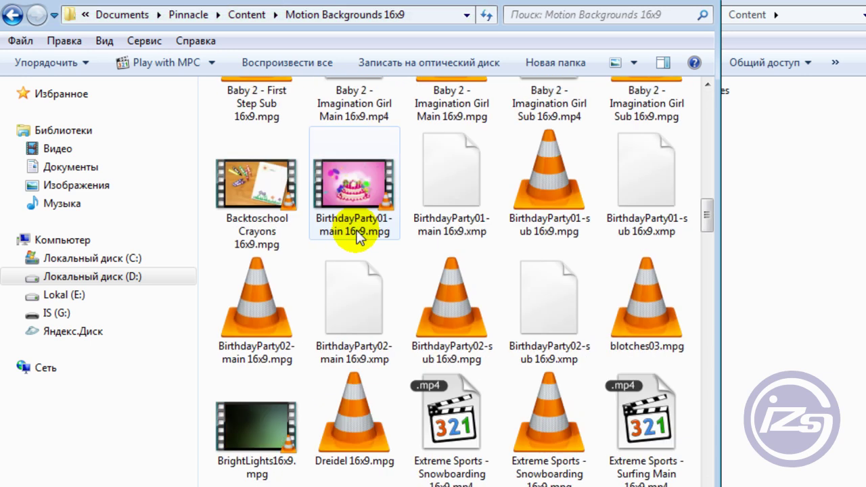
- Play BirthdayParty01-main 16x9.mpg in the video player and close the player
click(357, 189)
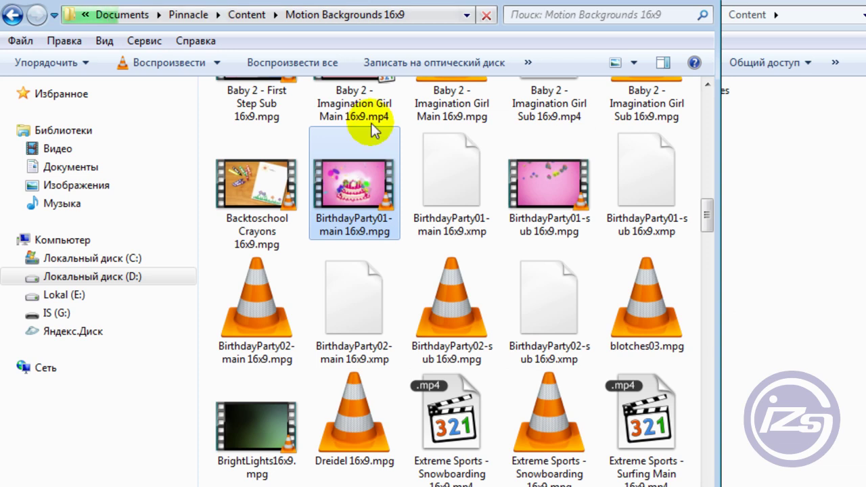
double_click(332, 166)
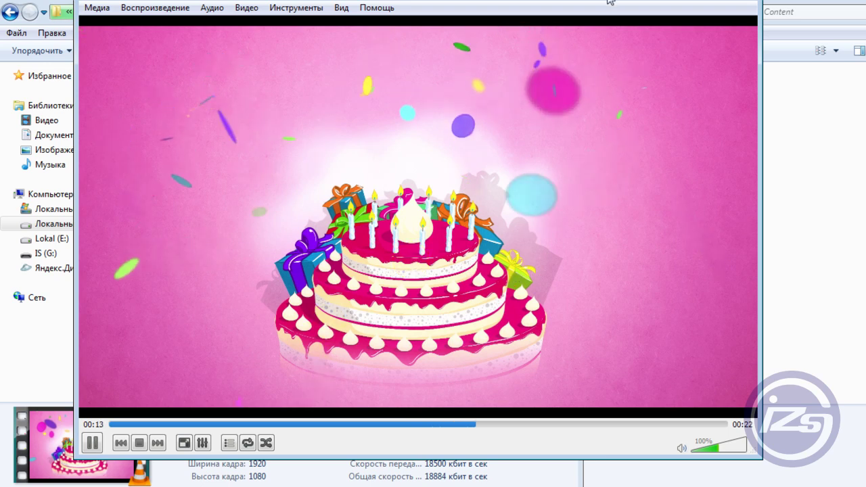
drag(610, 0, 587, 4)
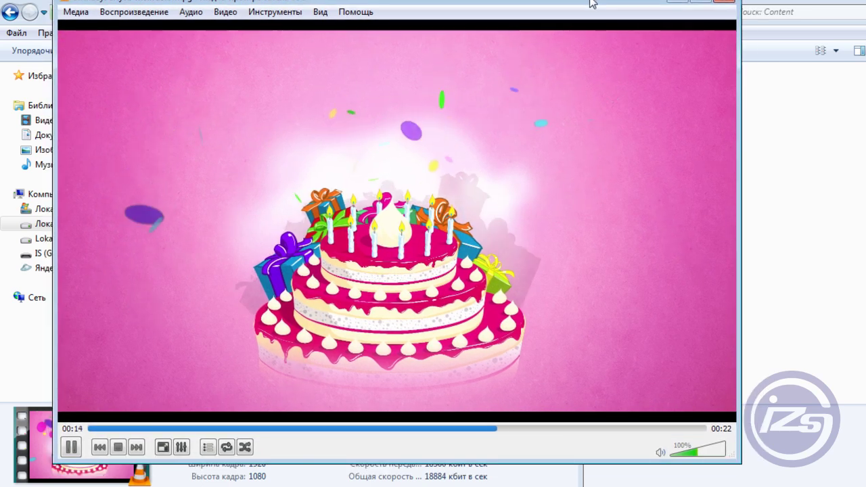
click(723, 2)
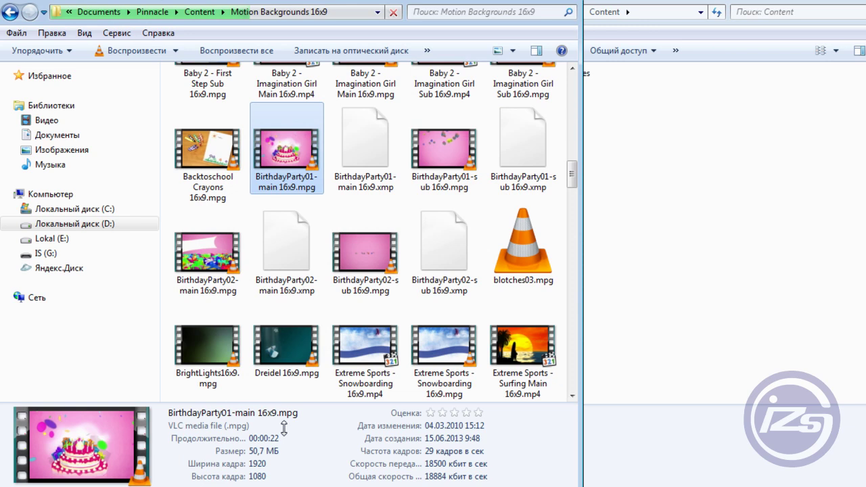
- Return to the Content folder and select the MotionTitles folder
click(12, 13)
click(197, 224)
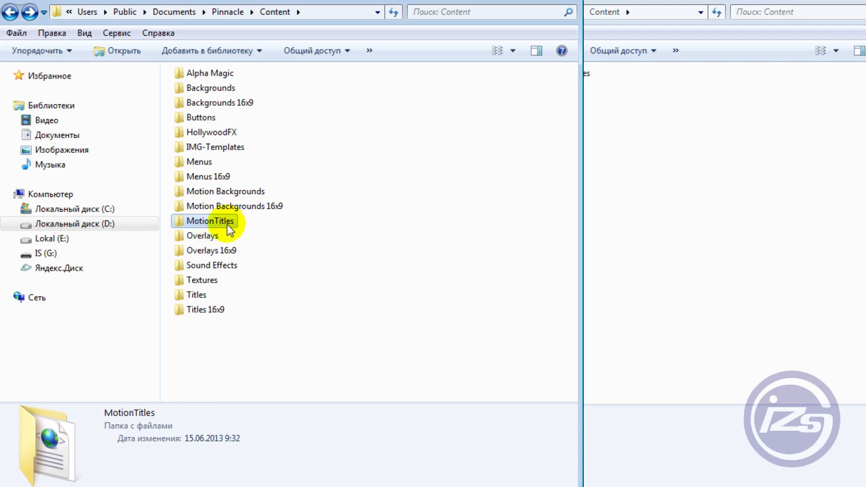
- Open the MotionTitles folder and its -Motions subfolder, and point out the Emphasis folder
double_click(191, 226)
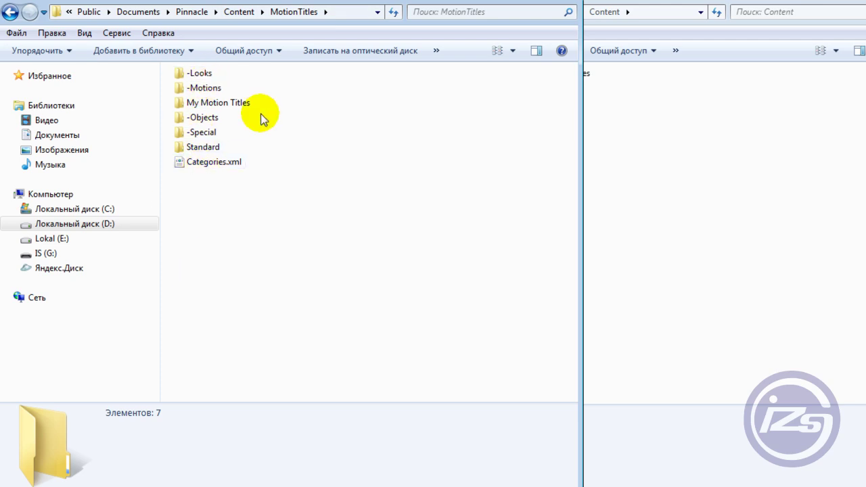
double_click(210, 93)
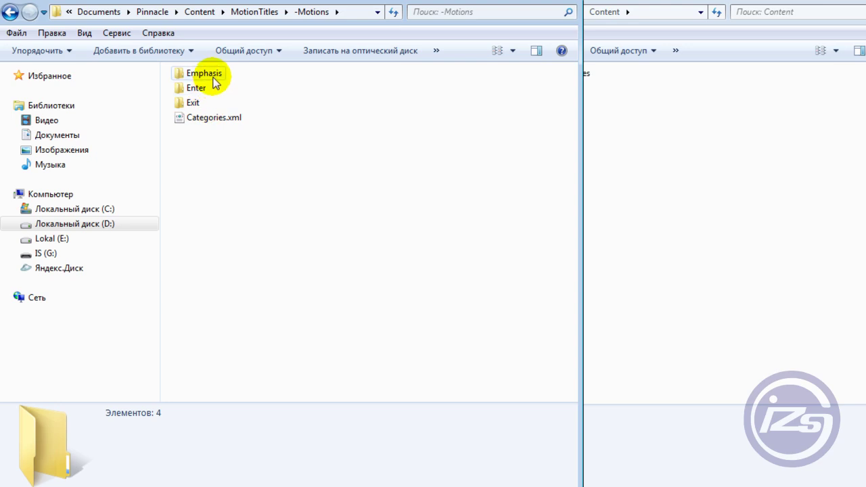
click(213, 77)
click(195, 89)
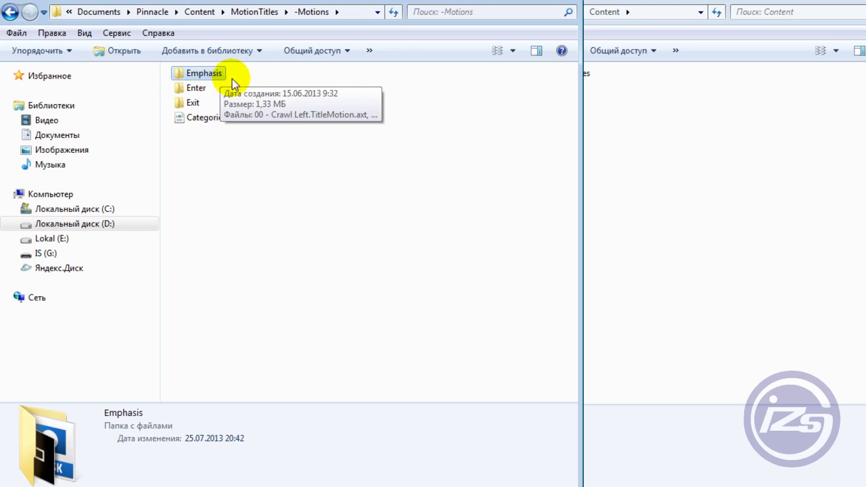
click(232, 107)
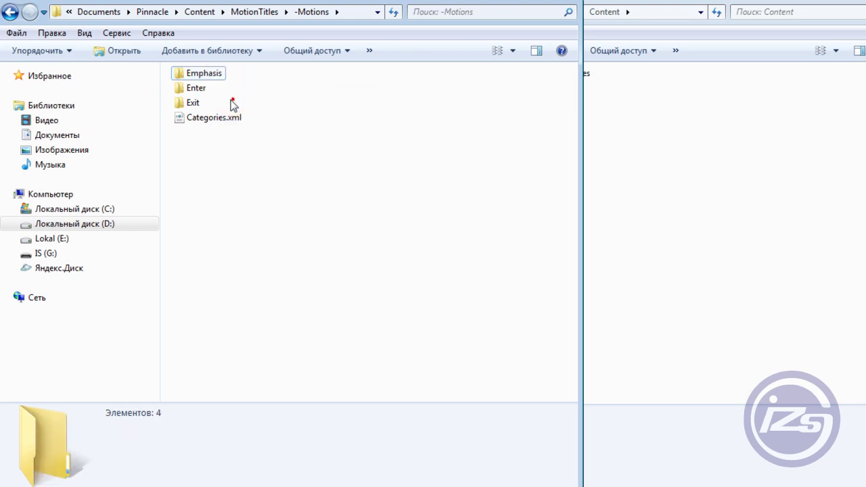
click(222, 74)
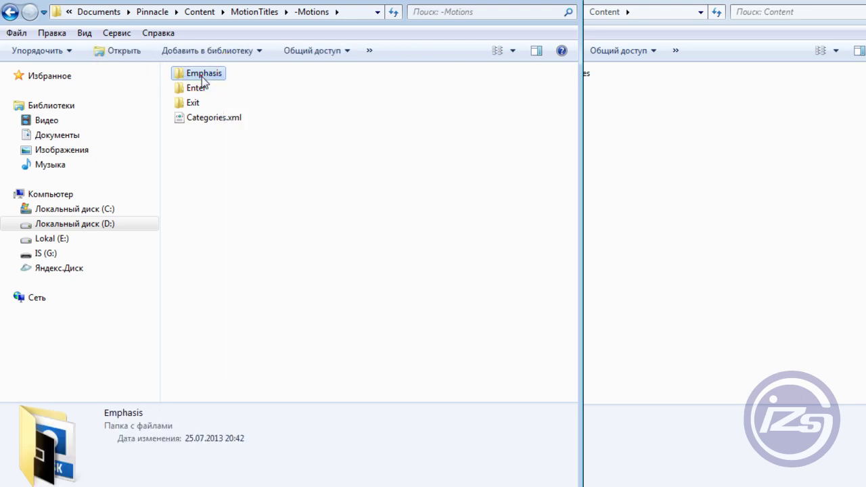
- Open the Enter folder and inspect the 01 - Type.TitleMotion.png, 01 - Type.png and 01 - Type.TitleMotion.axt files
double_click(224, 74)
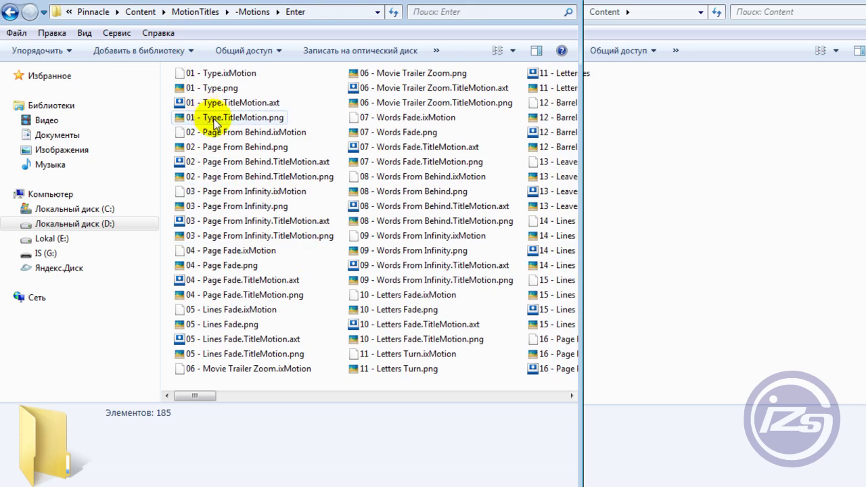
click(215, 119)
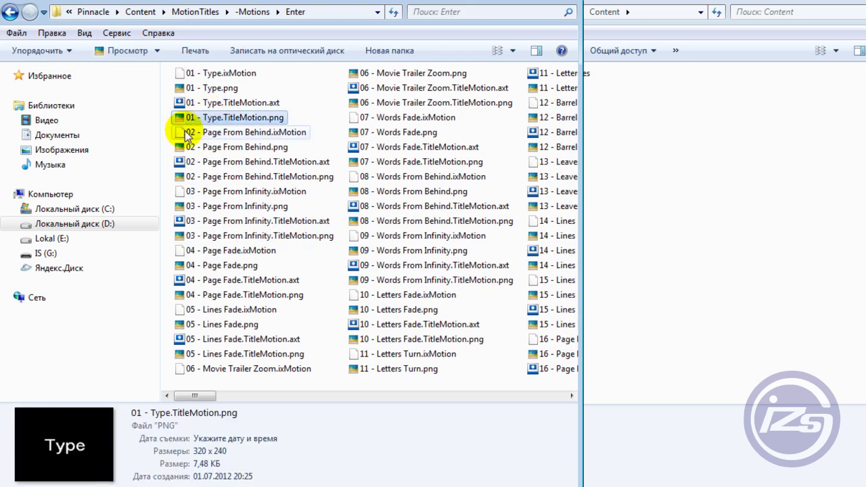
click(187, 90)
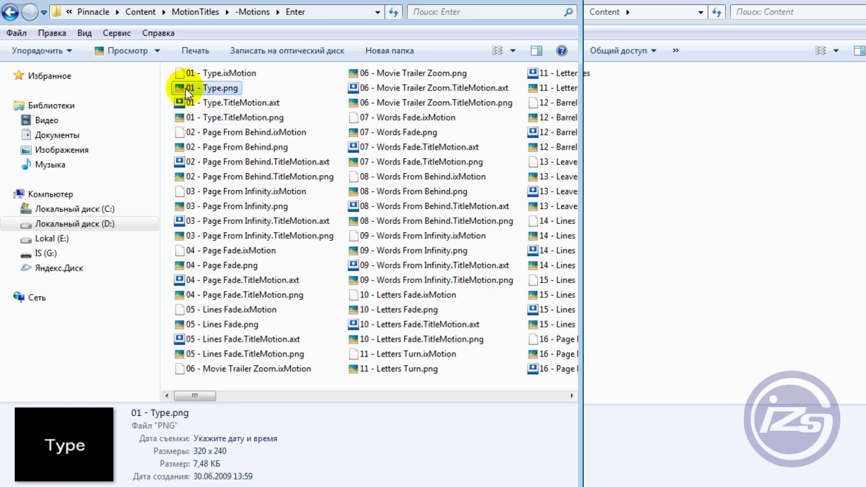
click(208, 104)
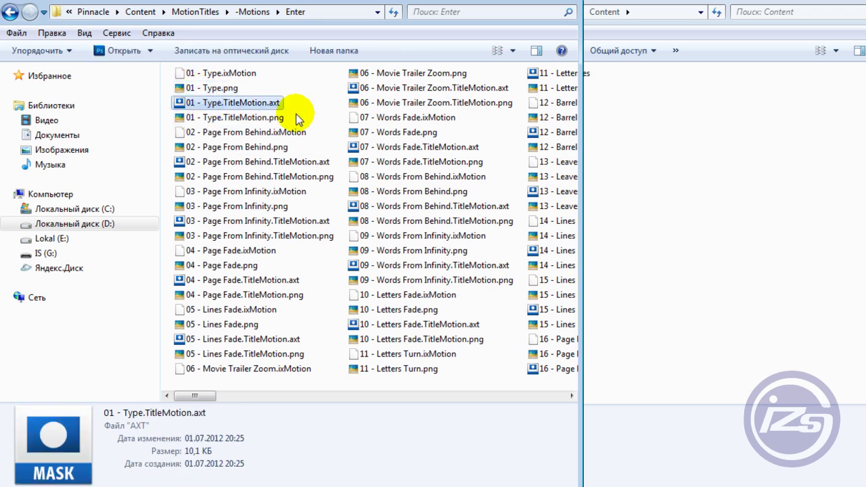
- Open 01 - Type.TitleMotion.axt in Notepad++, look through its XML code and close the editor
right_click(271, 103)
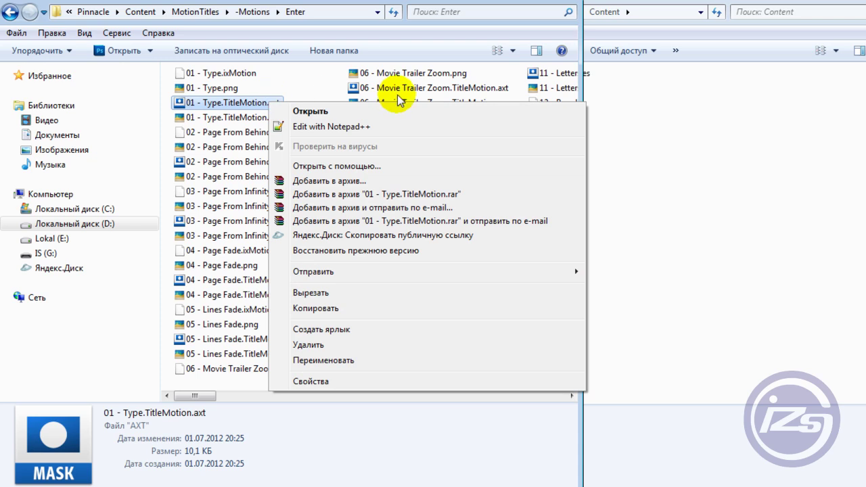
click(300, 126)
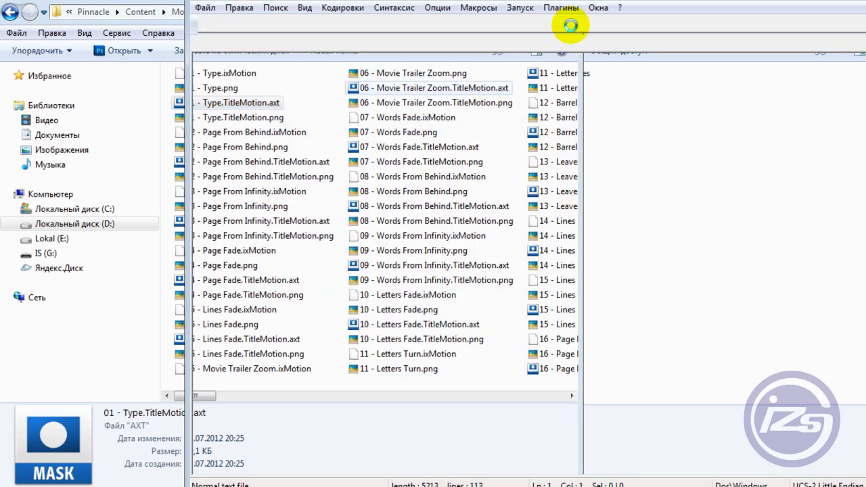
scroll(485, 142, down, 2)
scroll(486, 143, up, 3)
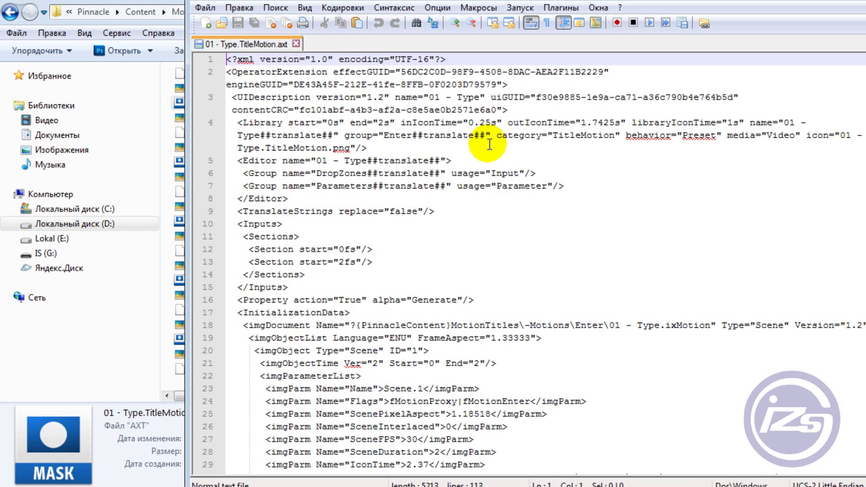
scroll(486, 138, down, 6)
key(alt+F4)
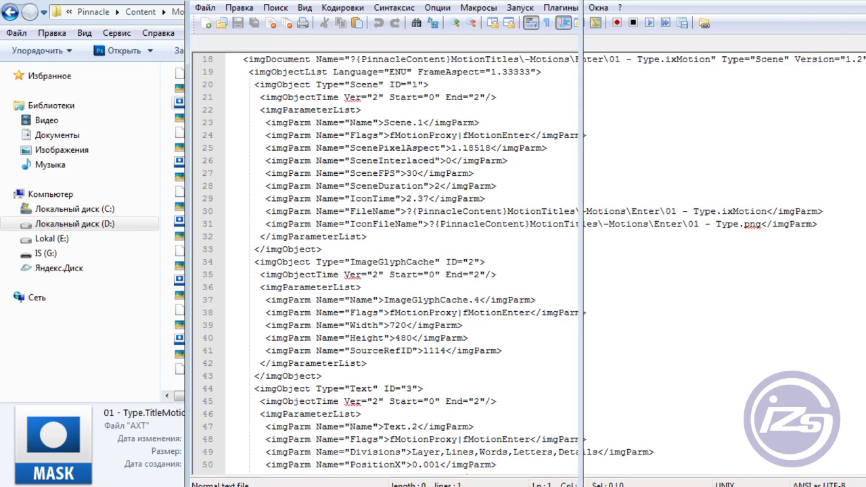
- Return from the Enter folder through -Motions to the MotionTitles folder
click(11, 13)
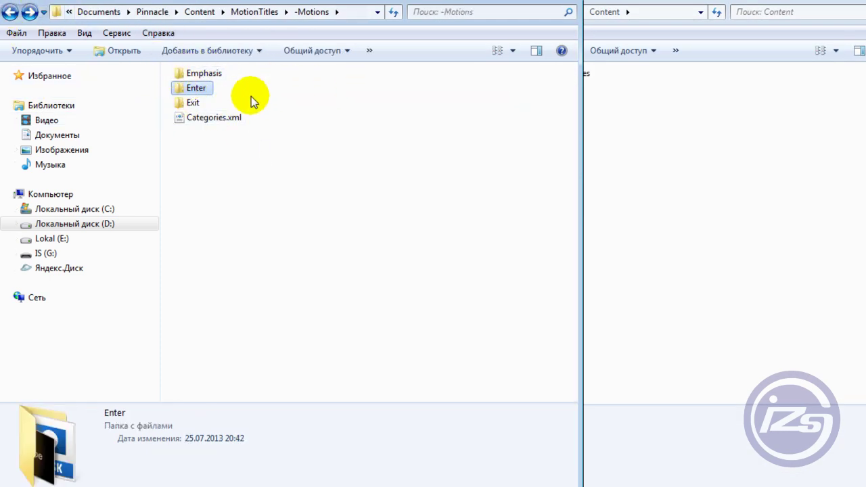
click(11, 13)
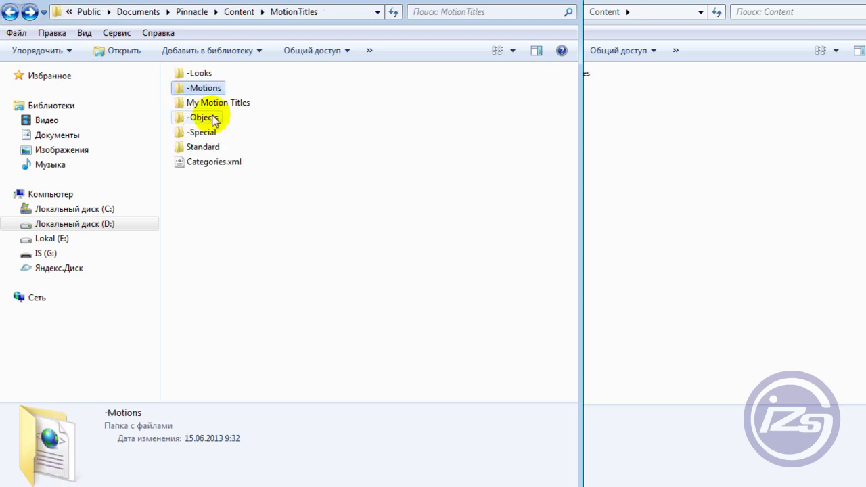
click(273, 117)
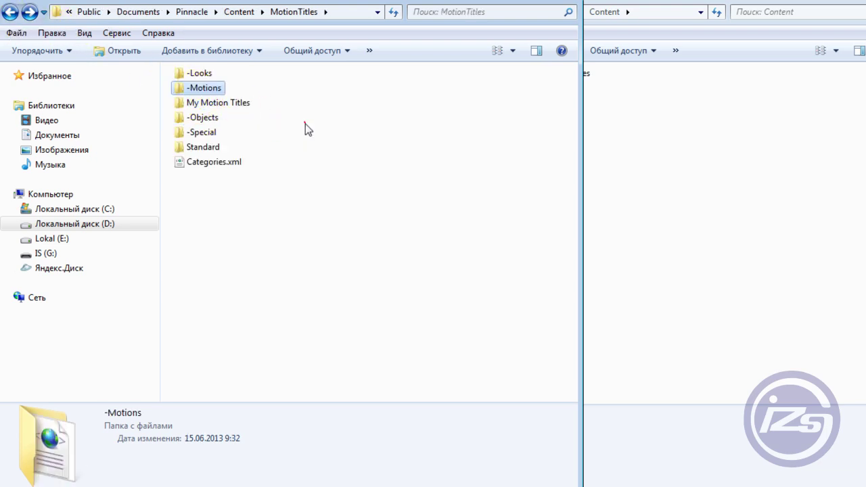
- Open the Exit folder inside -Motions and point out the 01 - Type and 02 - Page To Behind files
double_click(209, 88)
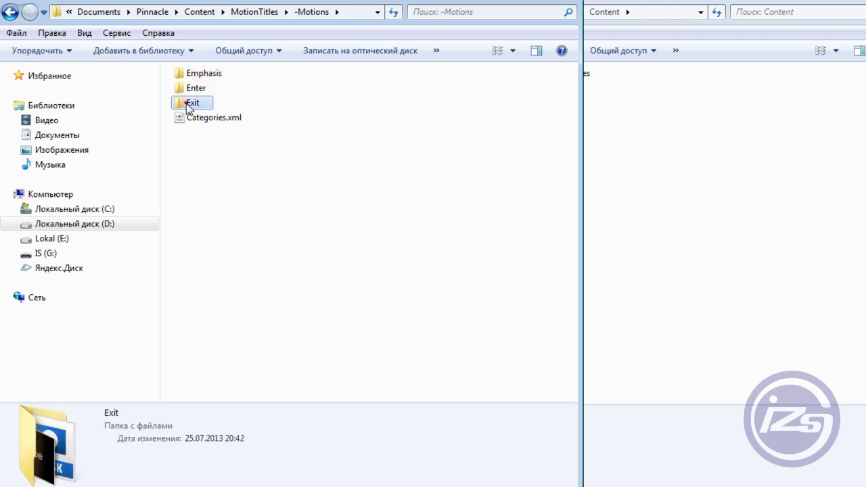
double_click(191, 103)
drag(173, 75, 220, 120)
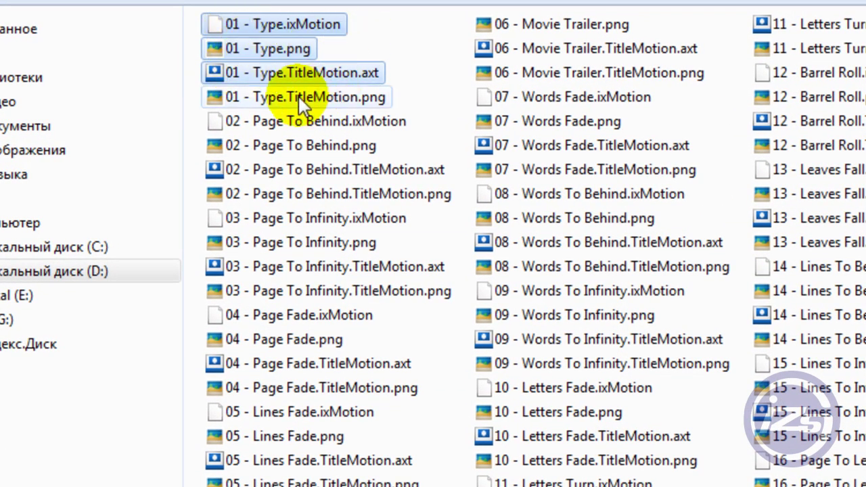
click(249, 101)
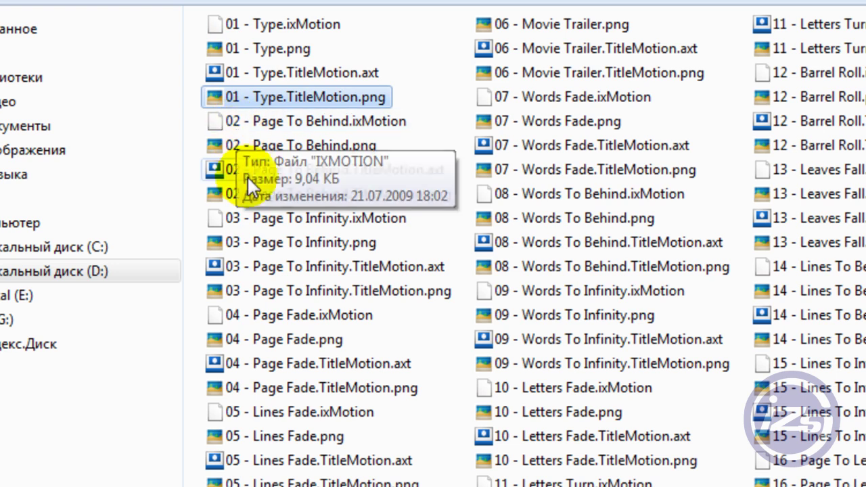
click(247, 196)
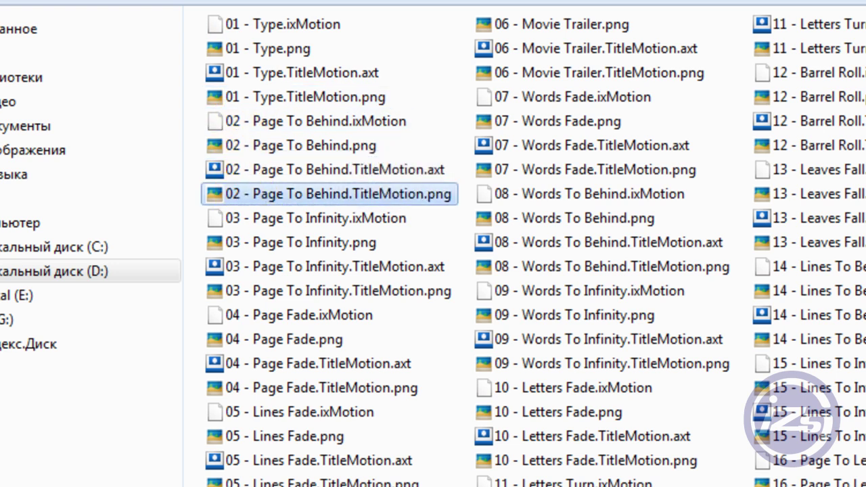
- Go to the Emphasis folder and highlight the 00 crawl and roll files, followed by the 01 - Rubberband group
key(BackSpace)
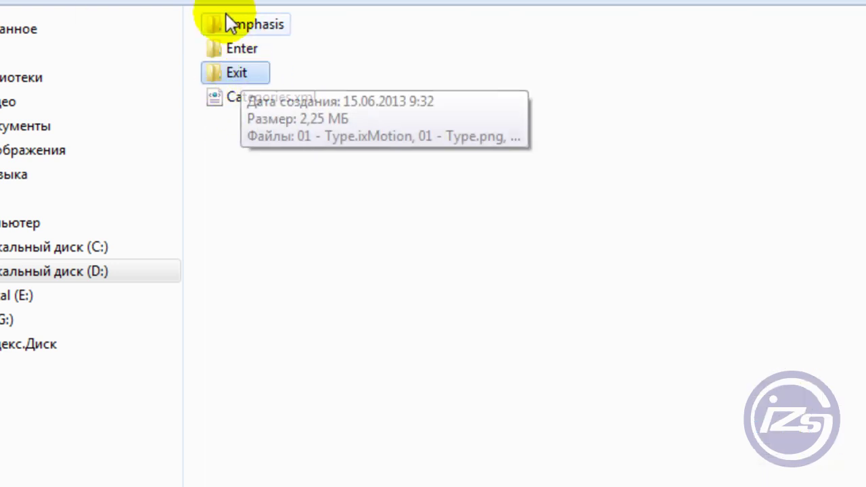
double_click(248, 26)
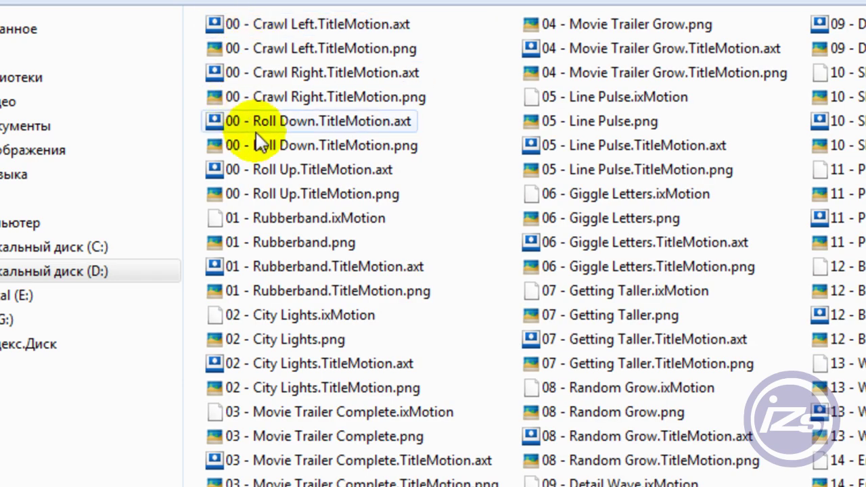
click(248, 195)
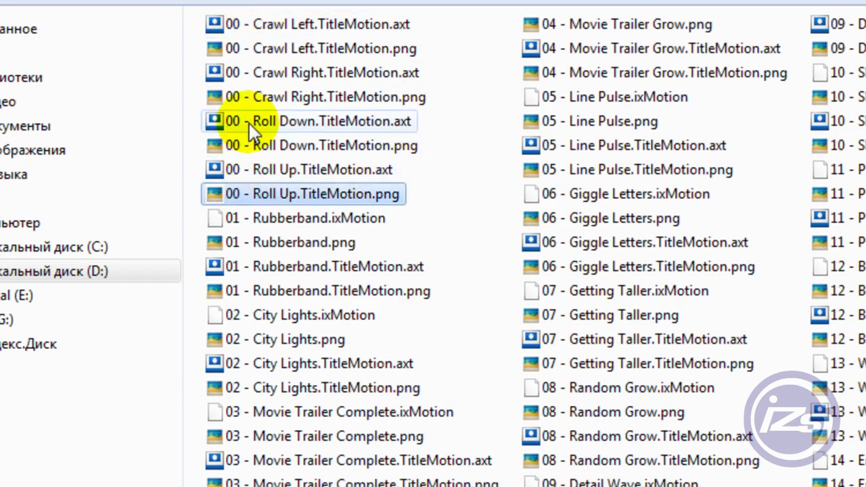
drag(216, 22, 344, 201)
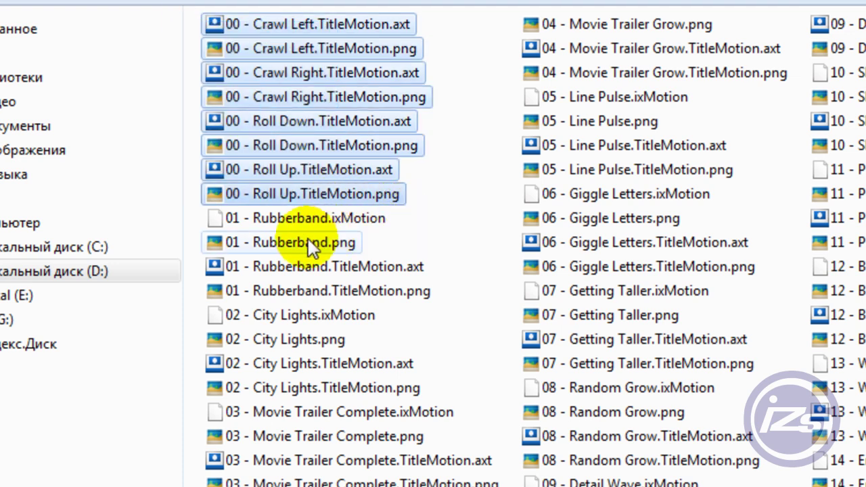
drag(196, 215, 284, 290)
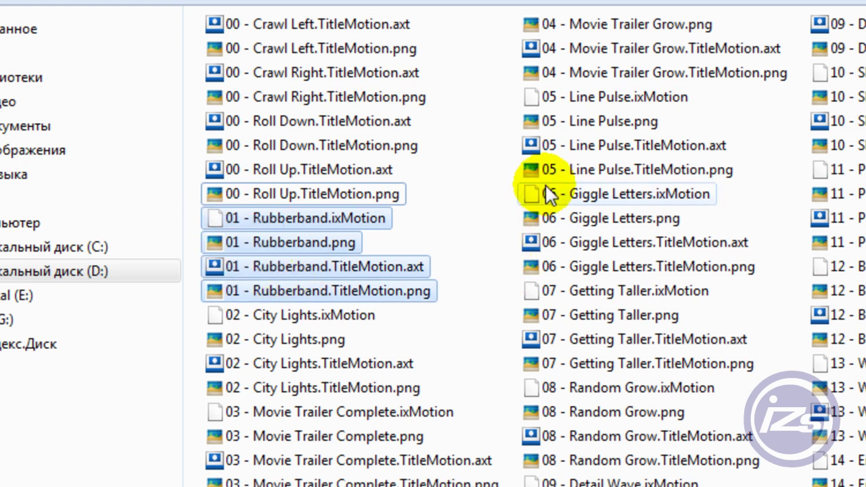
- Go back up to the MotionTitles folder and point out the -Motions folder
key(BackSpace)
key(BackSpace)
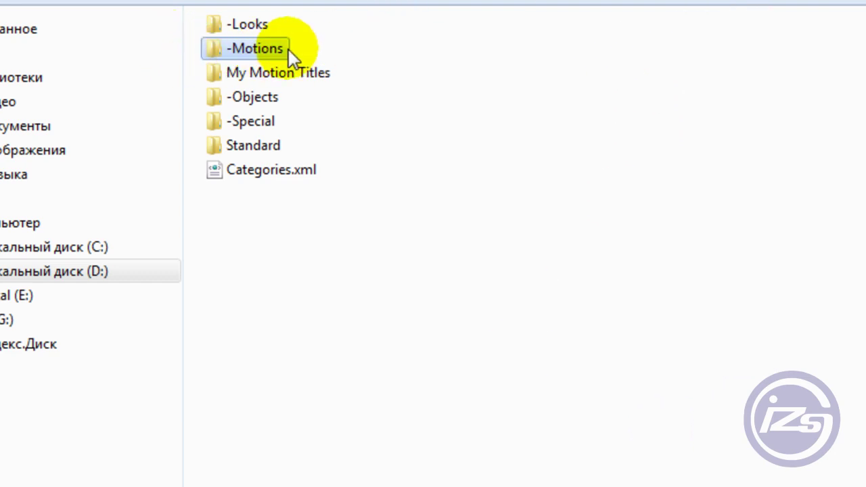
mouse_move(255, 54)
mouse_down()
mouse_move(276, 58)
mouse_move(265, 52)
mouse_up()
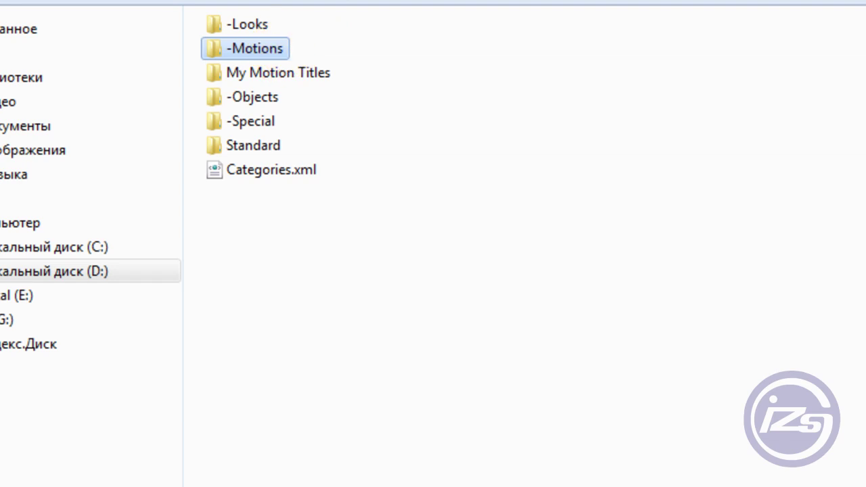
- Open the Overlays folder in Content, preview an overlay image and close the viewer with animals_frogs.png selected
key(BackSpace)
click(278, 290)
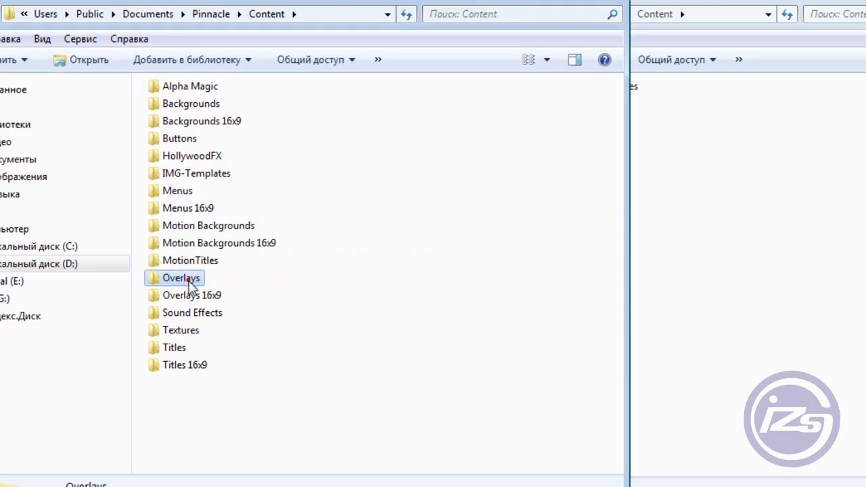
double_click(189, 281)
click(318, 139)
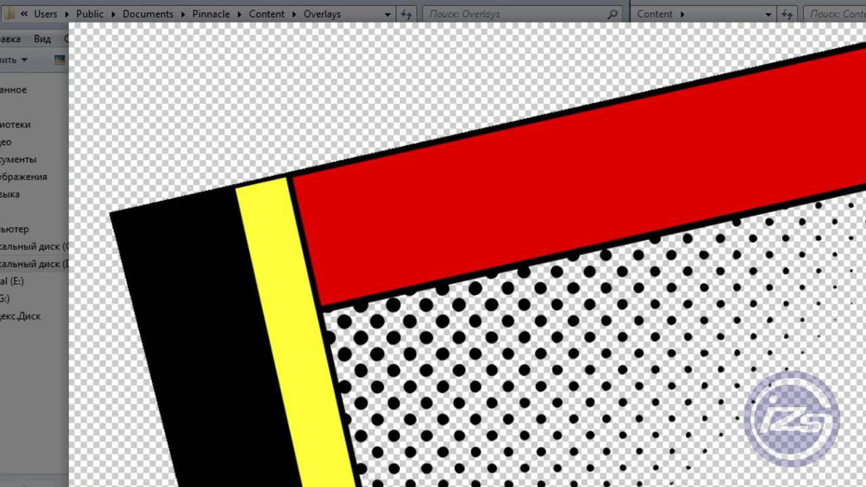
key(Escape)
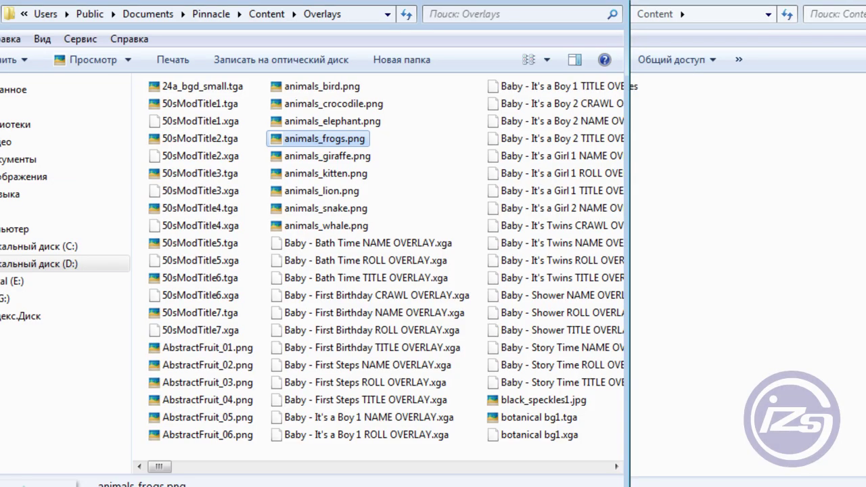
- Return to the Content folder, highlight all its folders from Alpha Magic to Titles 16x9 and clear the selection
key(BackSpace)
drag(176, 437, 383, 75)
click(528, 267)
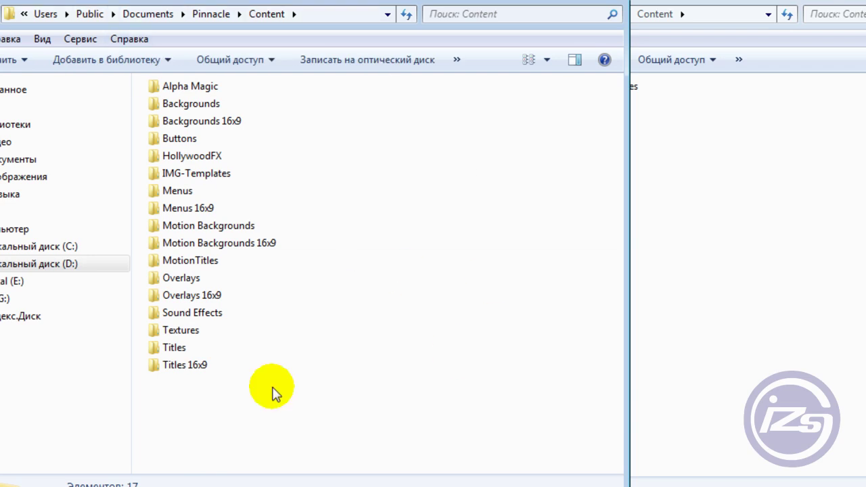
drag(151, 391, 244, 98)
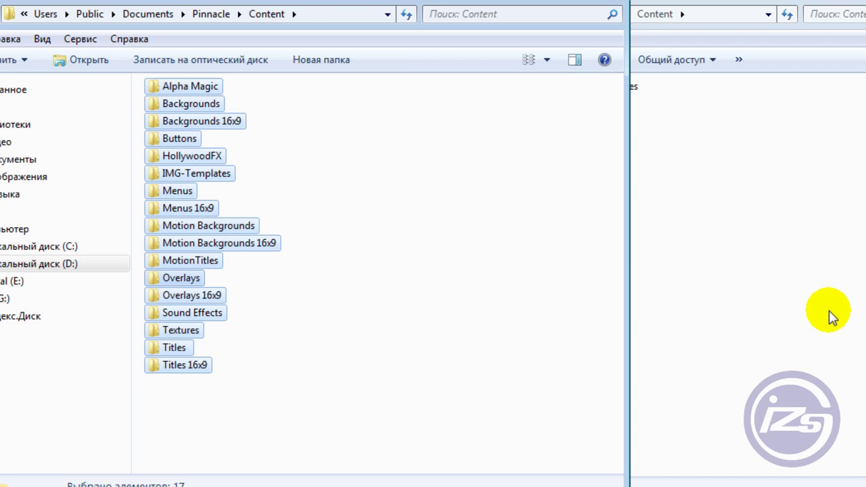
click(476, 384)
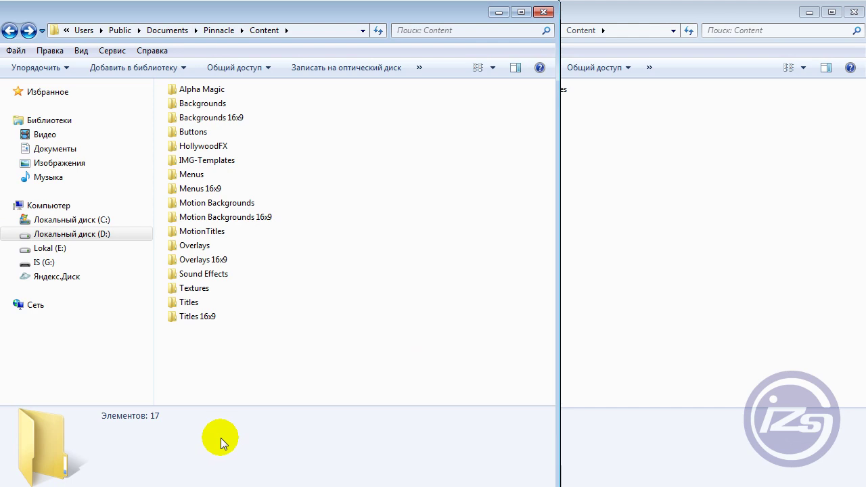
- Switch to Firefox, show the 20cent-video montage themes tab and return to the Content folder in Explorer
click(675, 16)
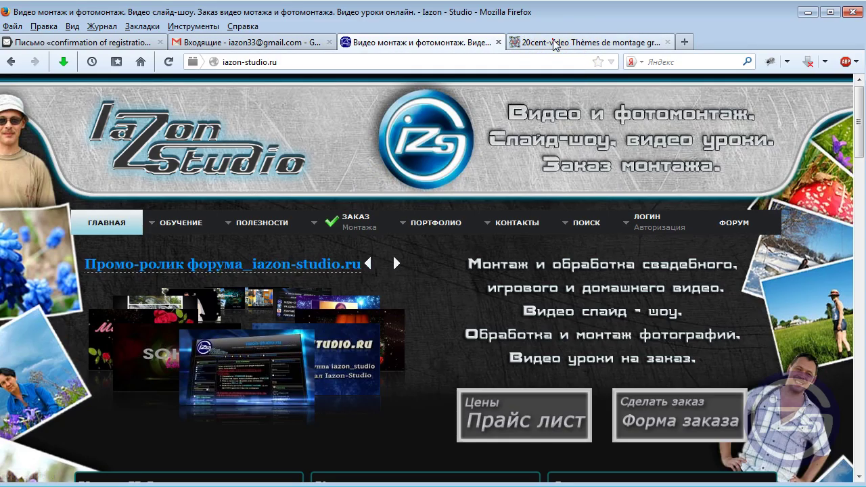
click(550, 46)
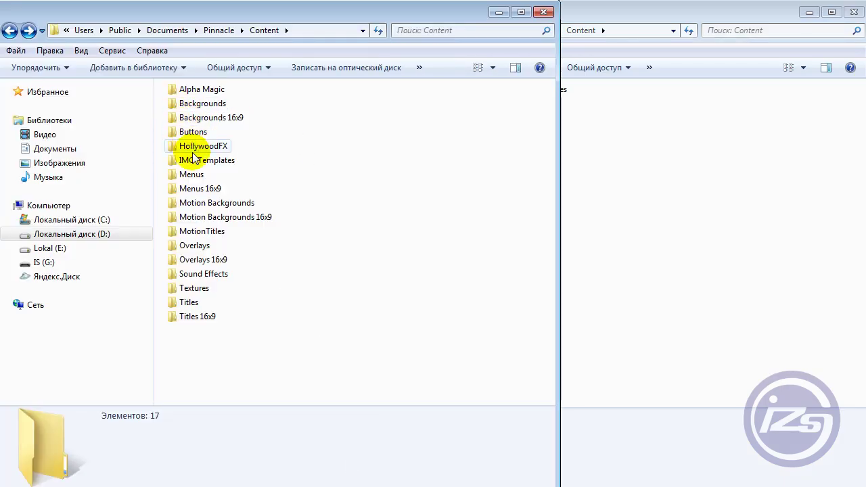
- Open the IMG-Templates folder in Content, switch to Firefox, reload the 20cents-video home page and look it over down to the footer
double_click(196, 161)
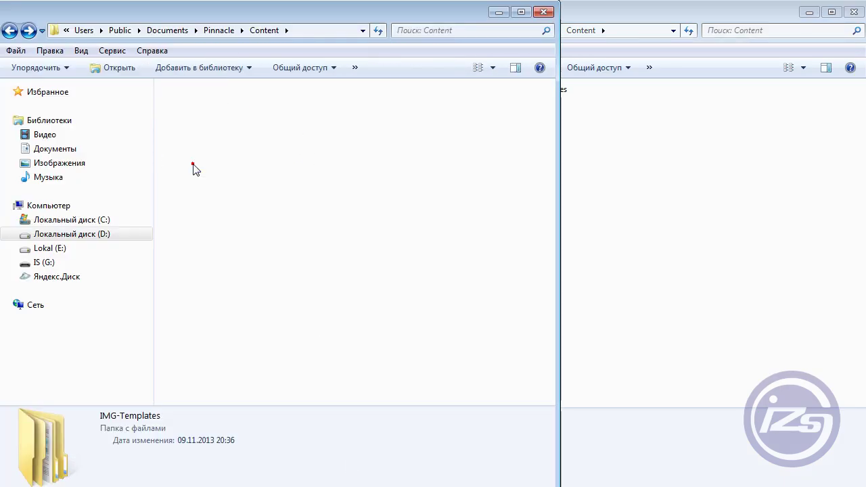
click(211, 162)
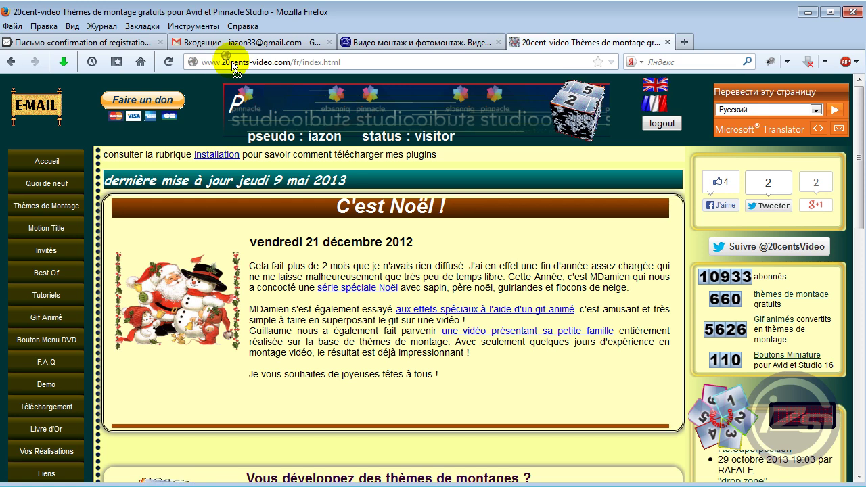
key(F5)
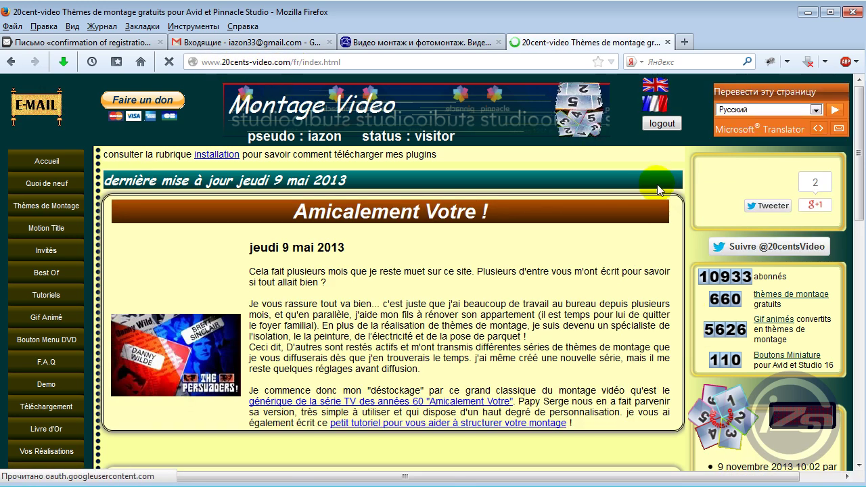
key(End)
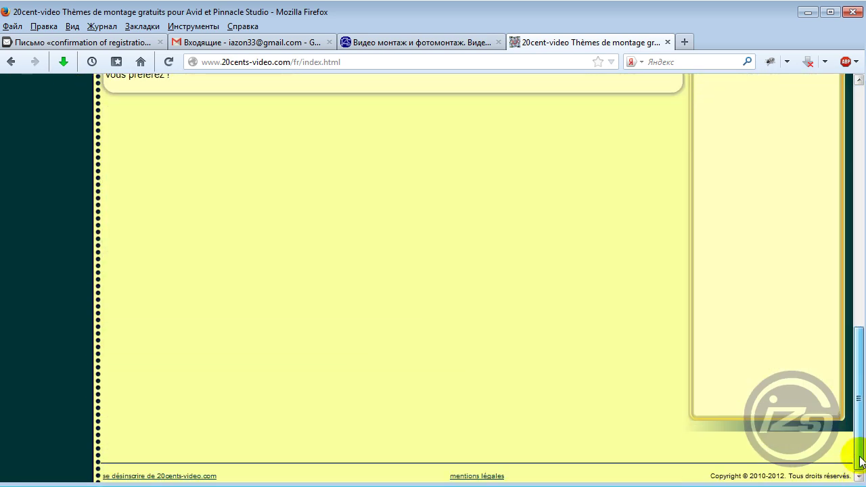
key(Home)
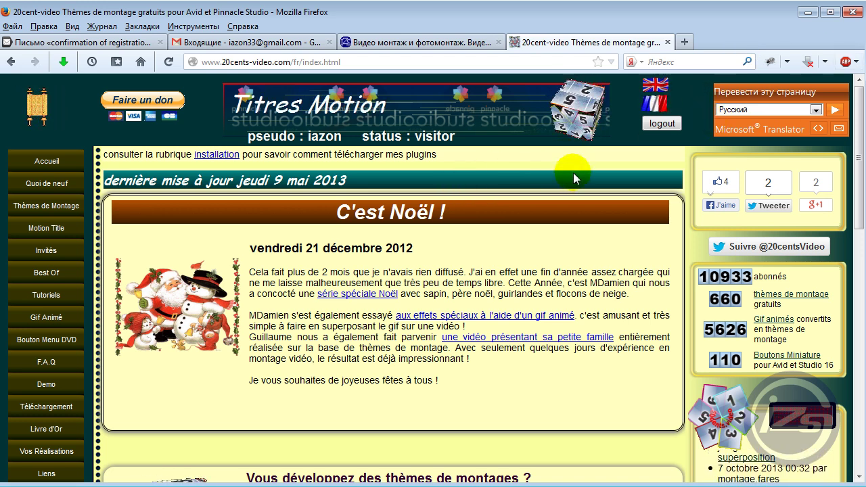
scroll(490, 153, down, 2)
scroll(489, 161, up, 2)
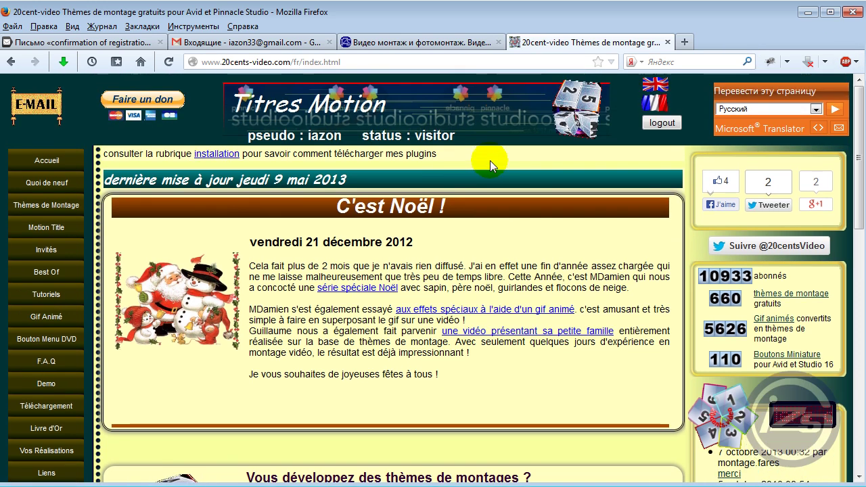
- Change the 20cents-video site to its English version and look over the translated home page
click(656, 85)
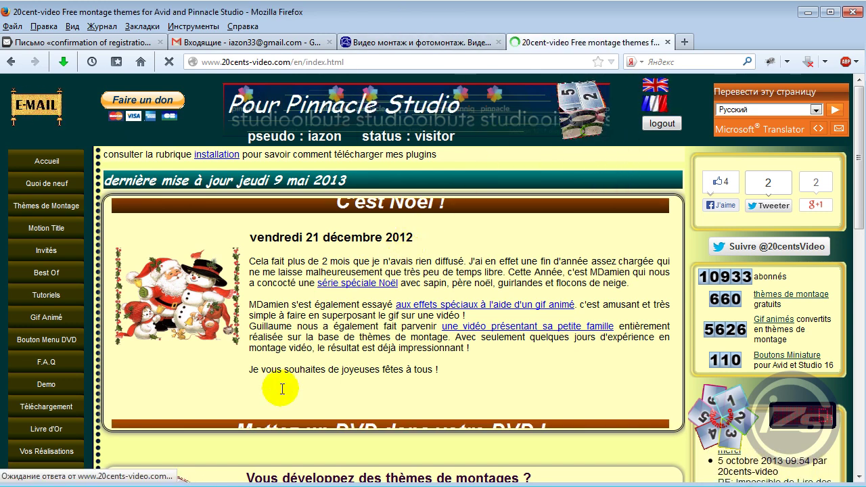
scroll(386, 333, down, 1)
scroll(386, 333, down, 5)
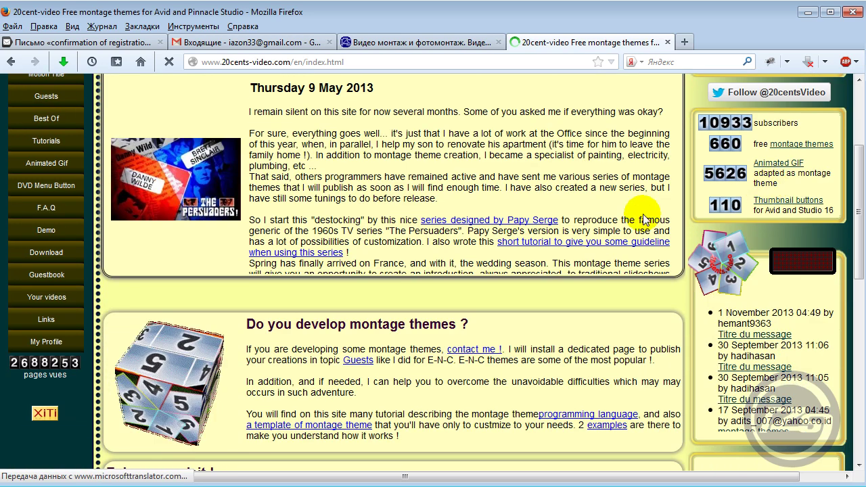
scroll(451, 224, up, 6)
mouse_move(57, 277)
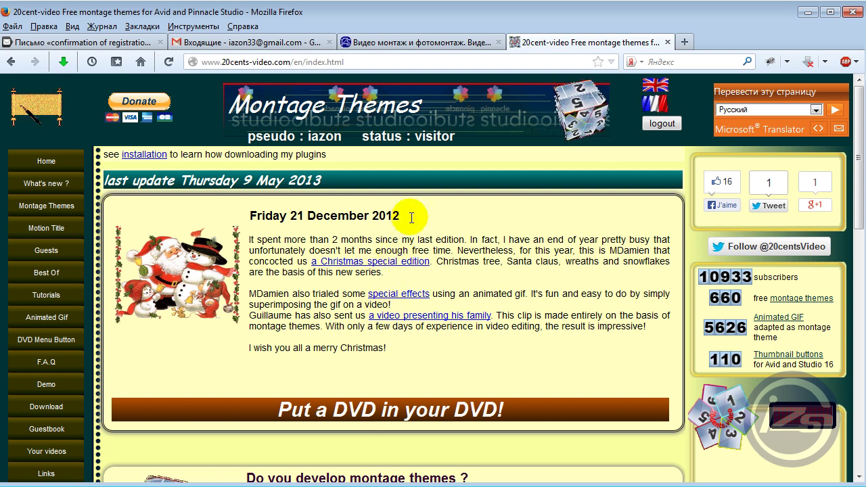
scroll(562, 180, down, 2)
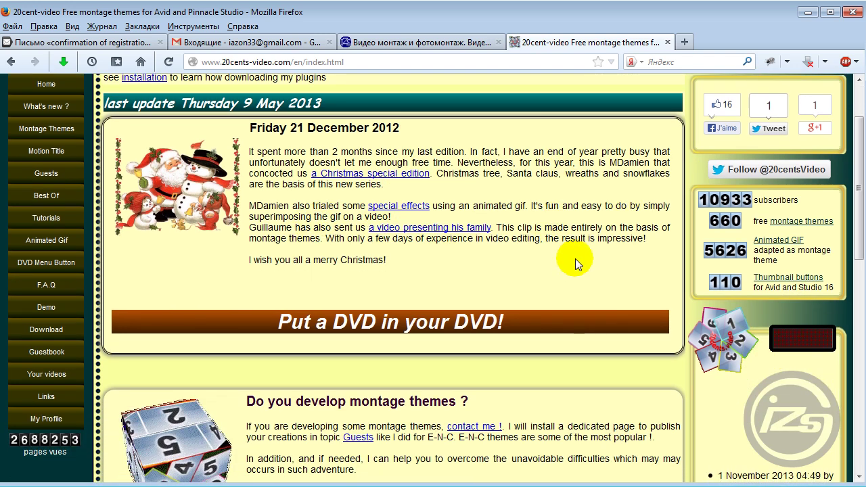
scroll(575, 264, up, 2)
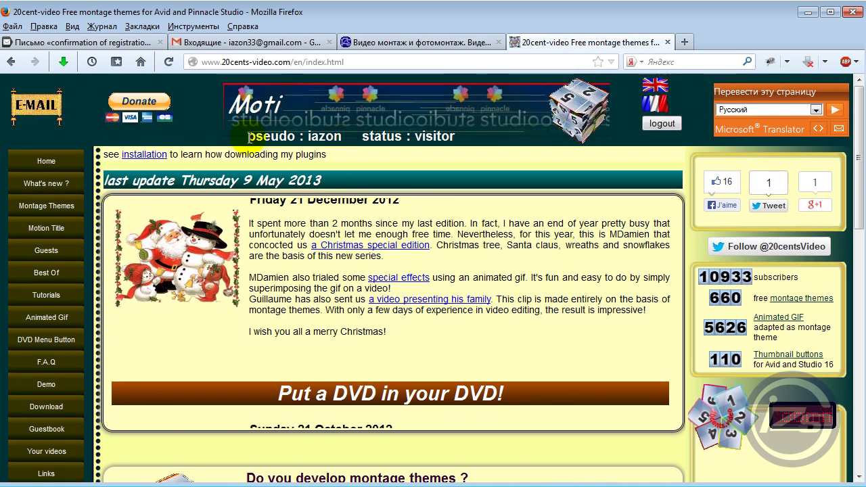
- Highlight the account's pseudo in the page header to point it out and clear the selection
click(445, 158)
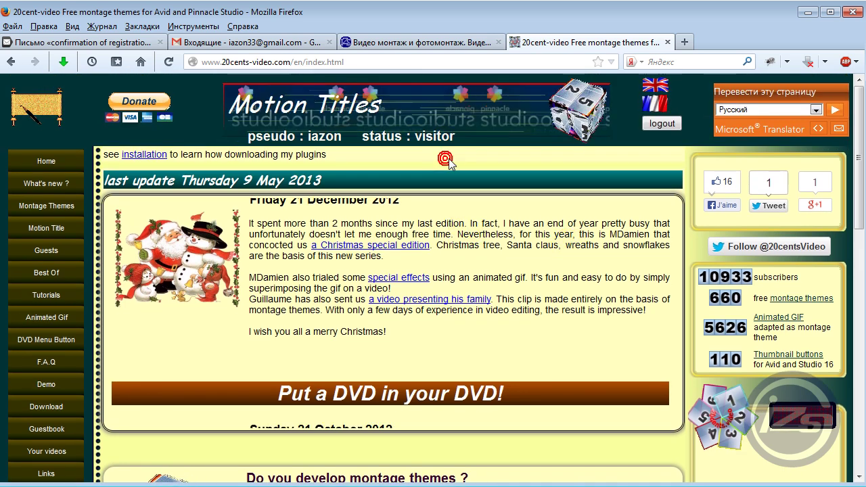
drag(249, 137, 380, 140)
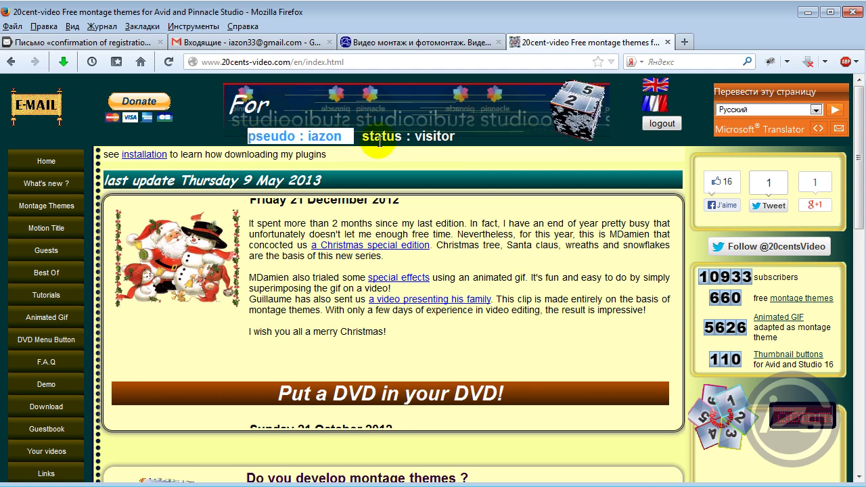
click(482, 172)
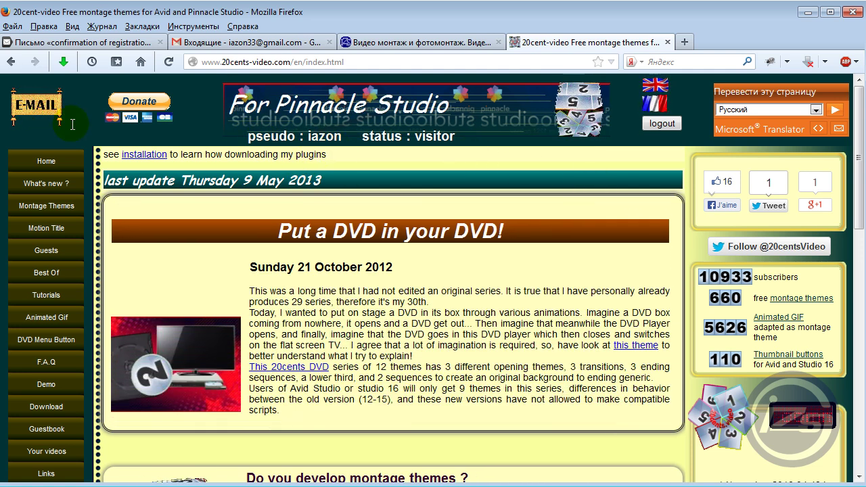
click(242, 62)
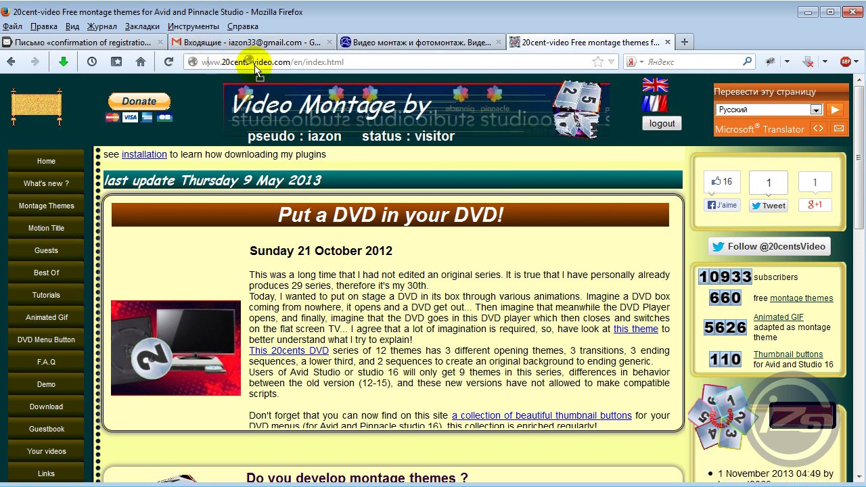
key(Return)
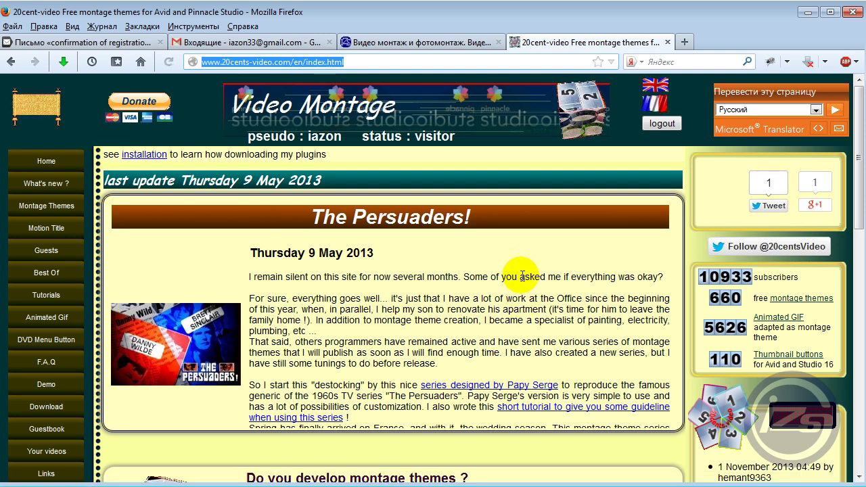
scroll(523, 276, down, 2)
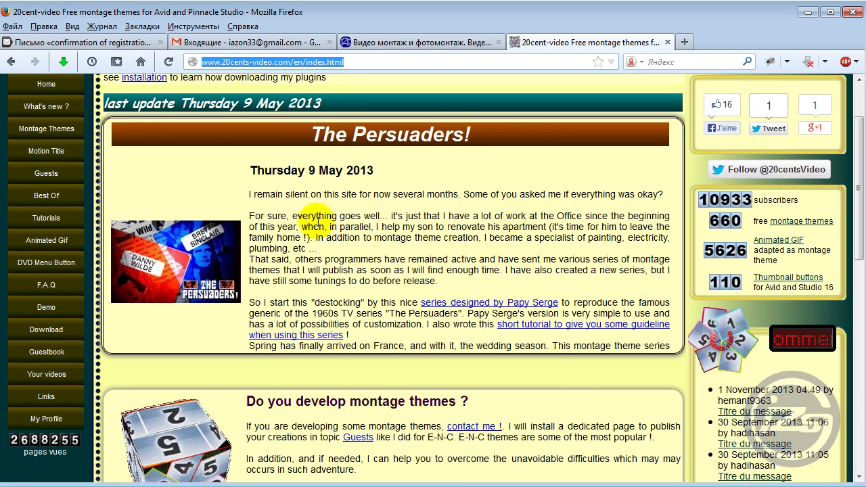
scroll(477, 186, up, 2)
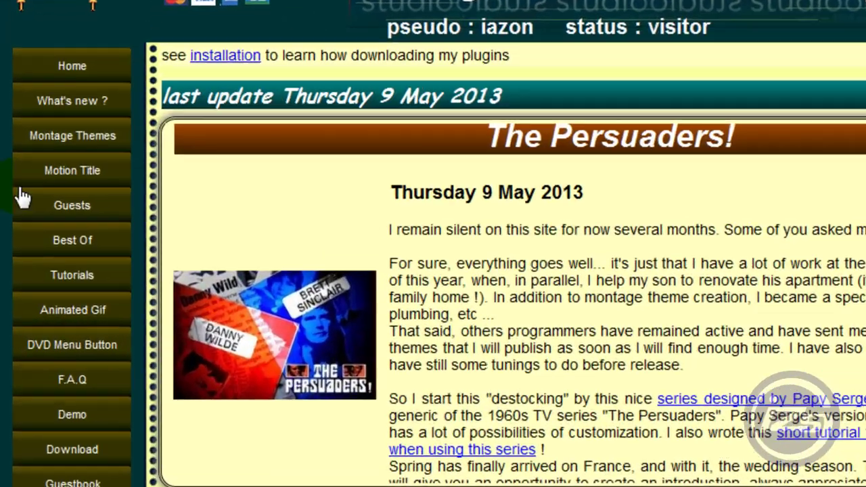
- Open the 3D Themes series from the site's Montage Themes categories
mouse_move(30, 143)
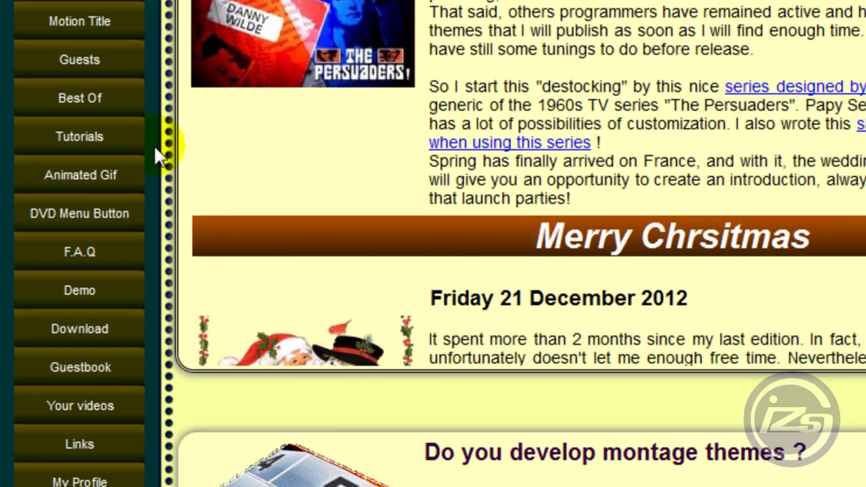
mouse_move(160, 151)
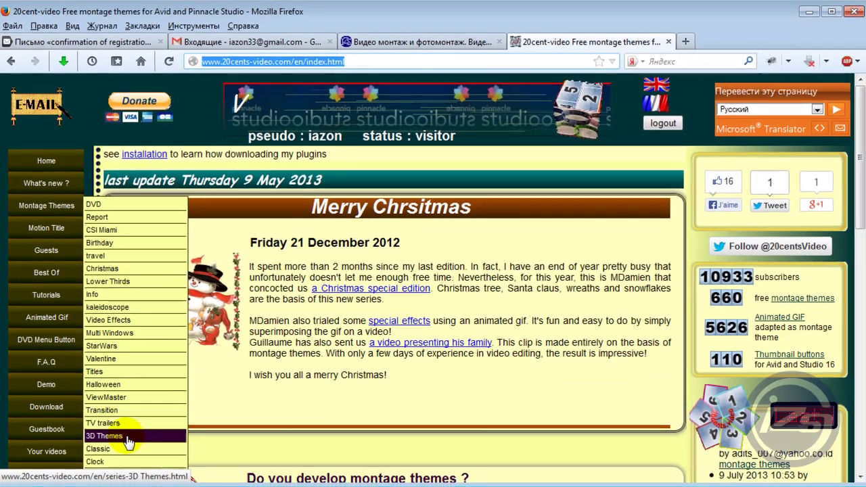
click(128, 438)
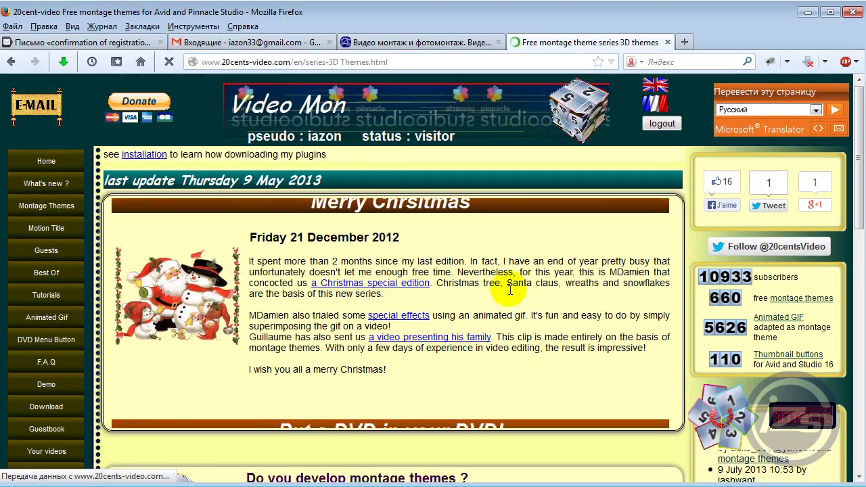
- Look through the 3D Themes series page, examining the filter options and the theme previews down to "Olympics"
scroll(524, 282, down, 7)
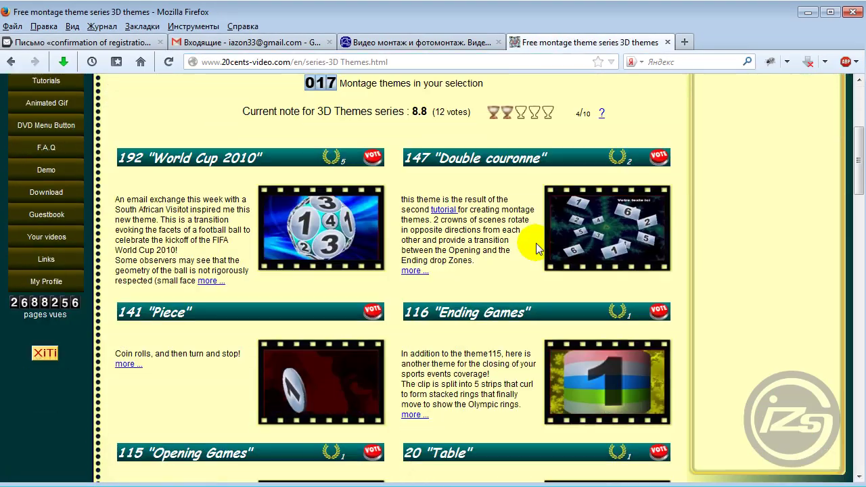
scroll(383, 233, down, 10)
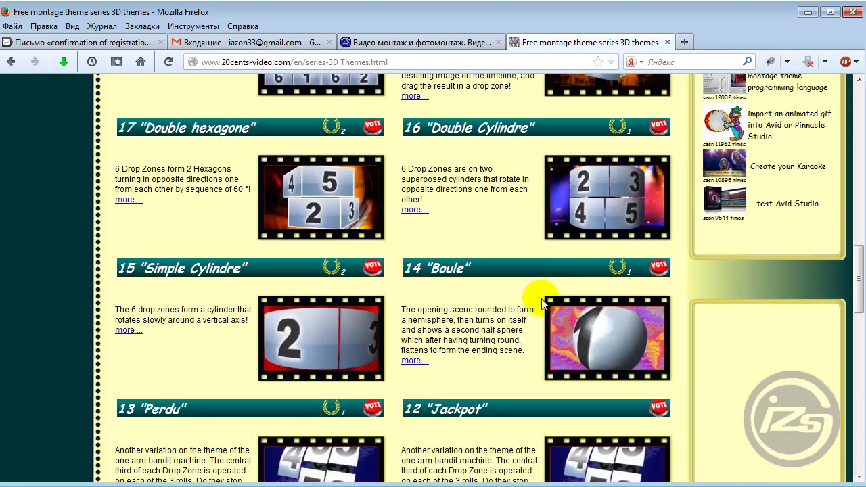
scroll(534, 298, down, 2)
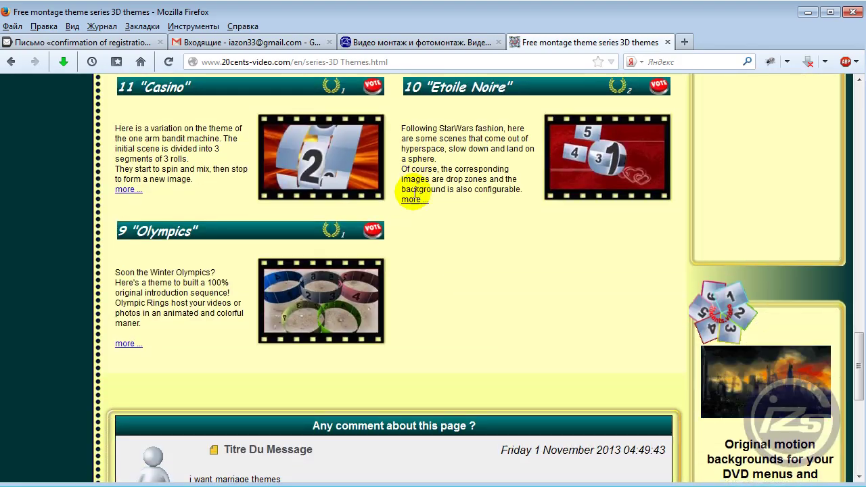
scroll(412, 189, up, 10)
scroll(423, 201, up, 7)
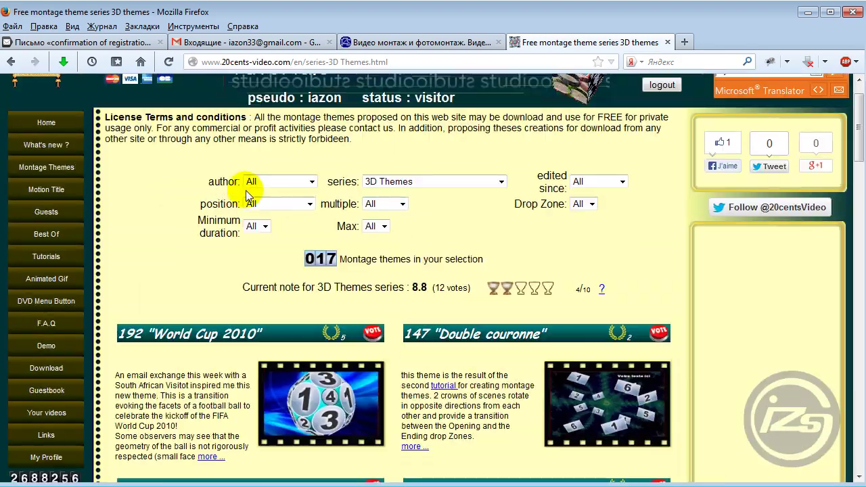
scroll(557, 306, down, 2)
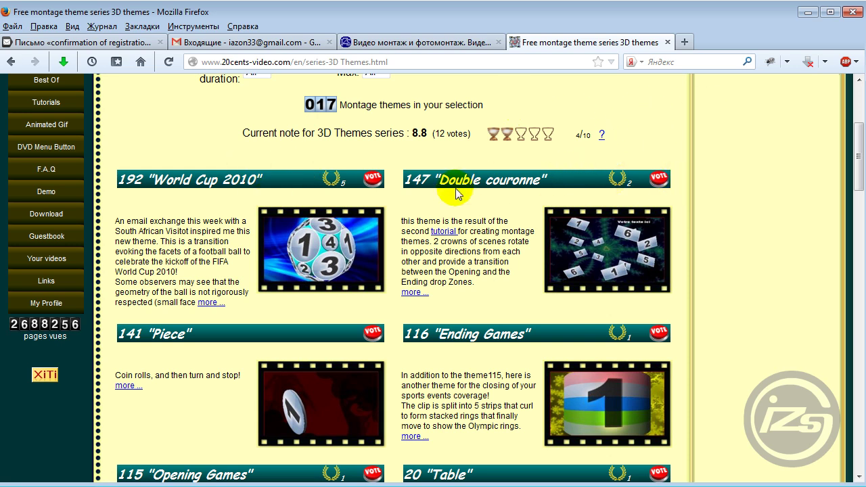
scroll(329, 151, down, 3)
scroll(708, 168, up, 3)
- Open the theme 192 "World Cup 2010" in a new browser tab and show that tab
mouse_move(4, 145)
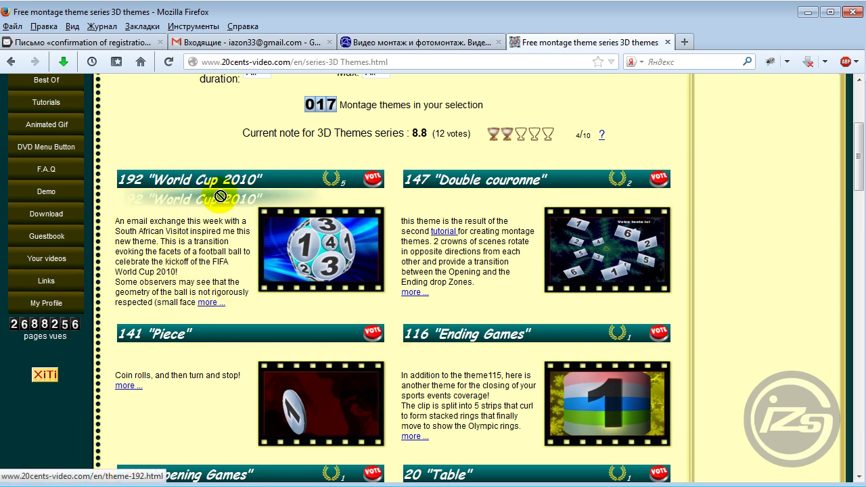
right_click(223, 179)
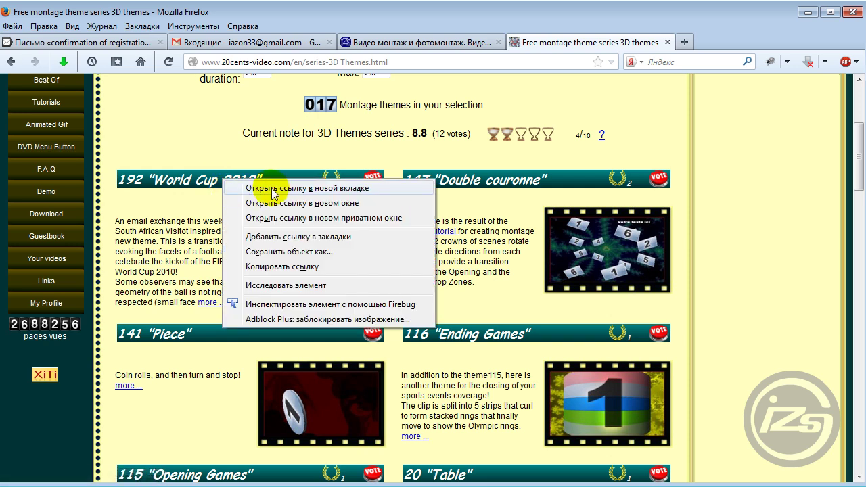
click(277, 189)
click(746, 45)
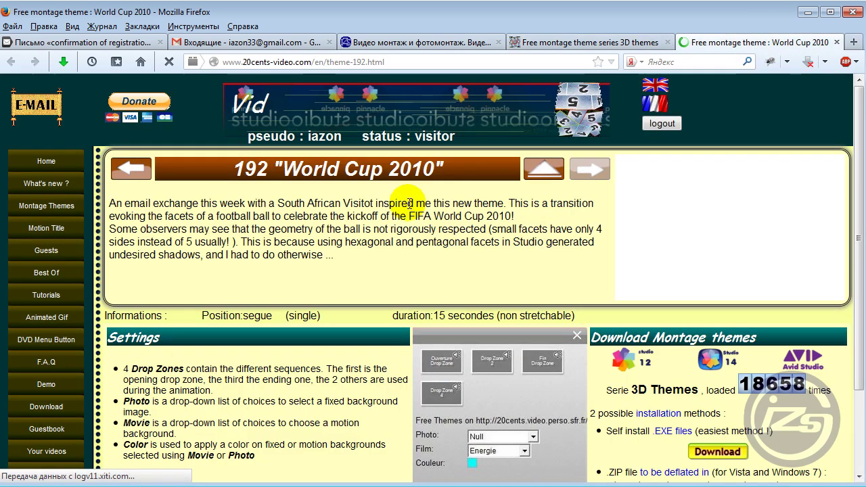
- Look over the World Cup 2010 theme page, play its preview video and pause it partway through
scroll(289, 212, down, 2)
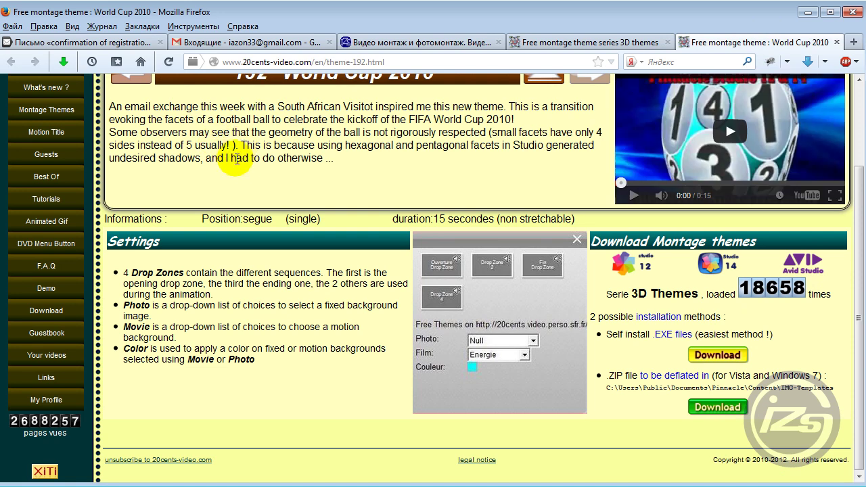
scroll(230, 170, up, 2)
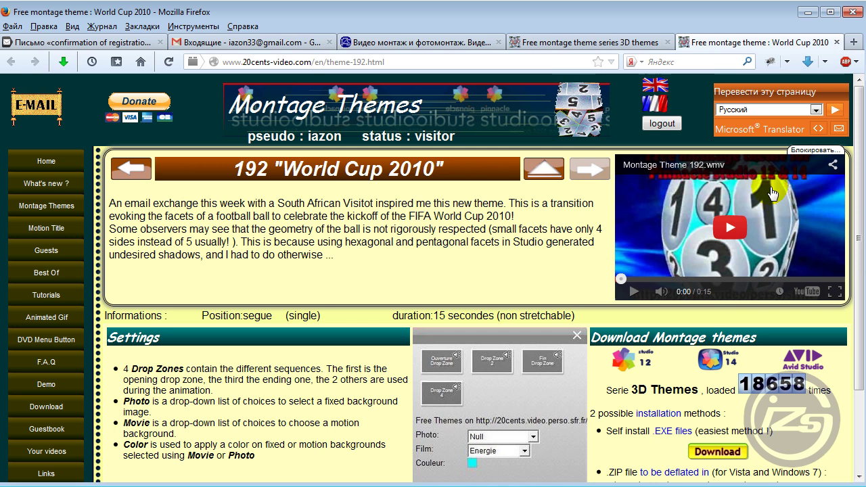
click(728, 228)
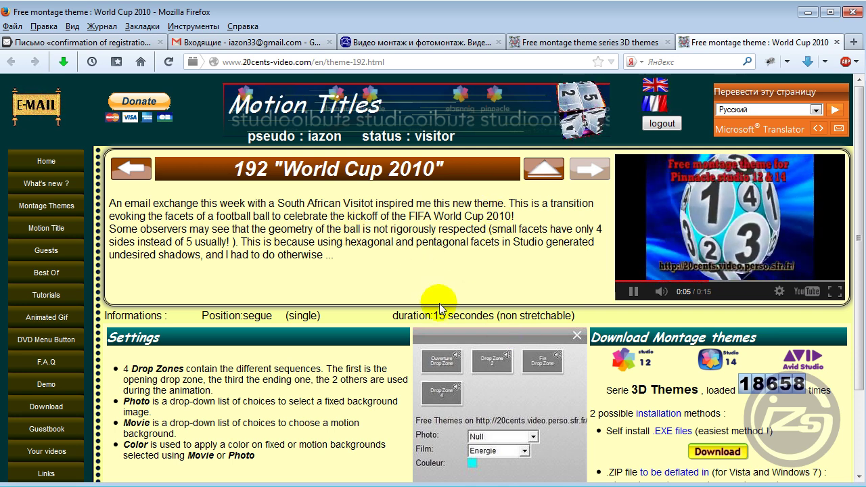
click(633, 292)
- Examine the Download Montage themes section with its supported Studio versions and the .EXE and .ZIP installation methods
scroll(569, 272, down, 2)
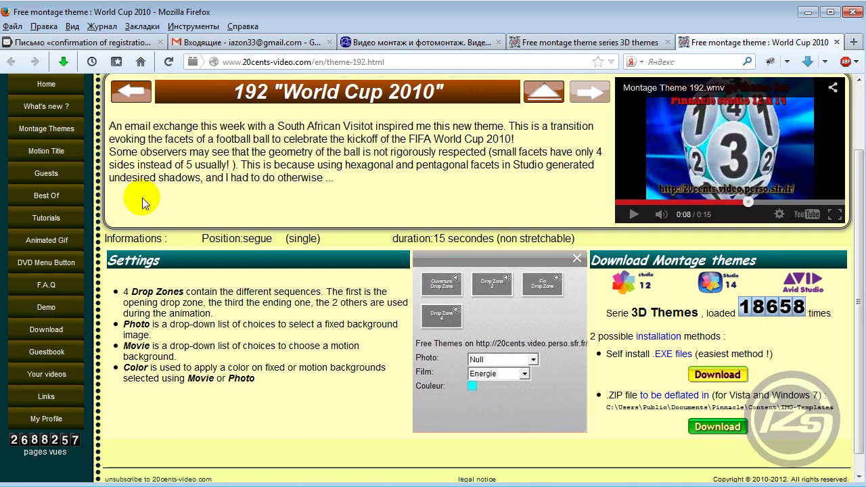
scroll(395, 199, down, 1)
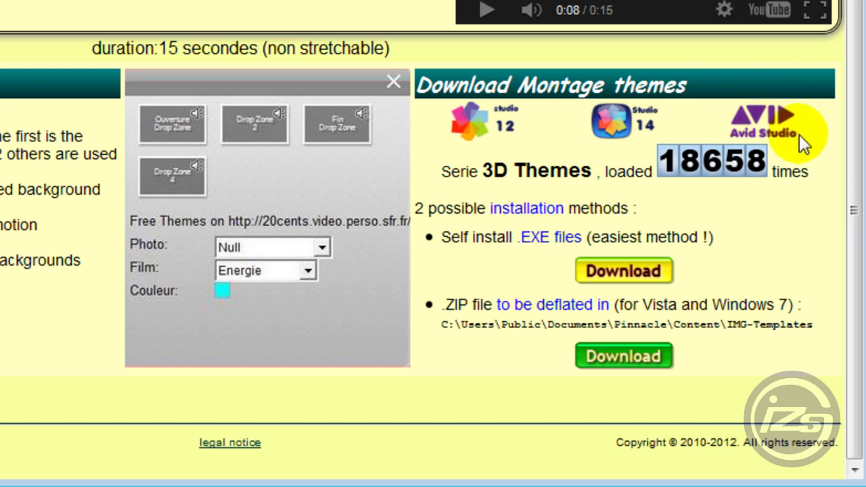
click(740, 113)
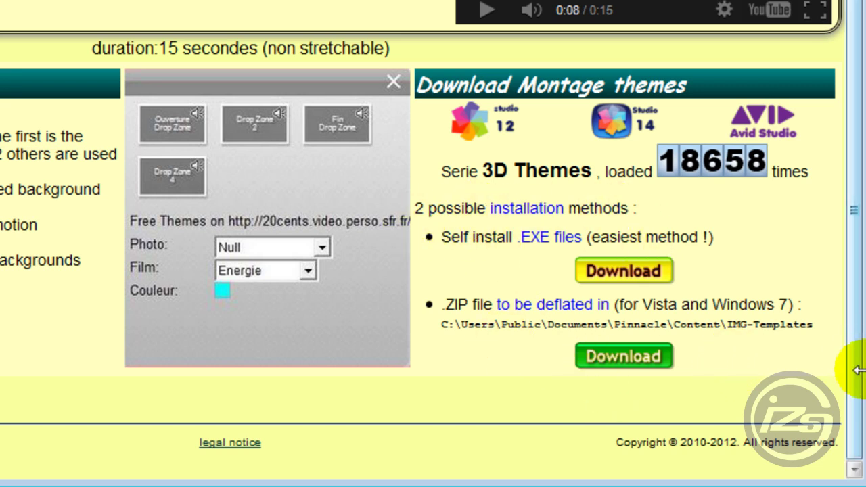
- Highlight the .ZIP installation method and its note for Vista and Windows 7 in the translated download section
scroll(855, 350, up, 3)
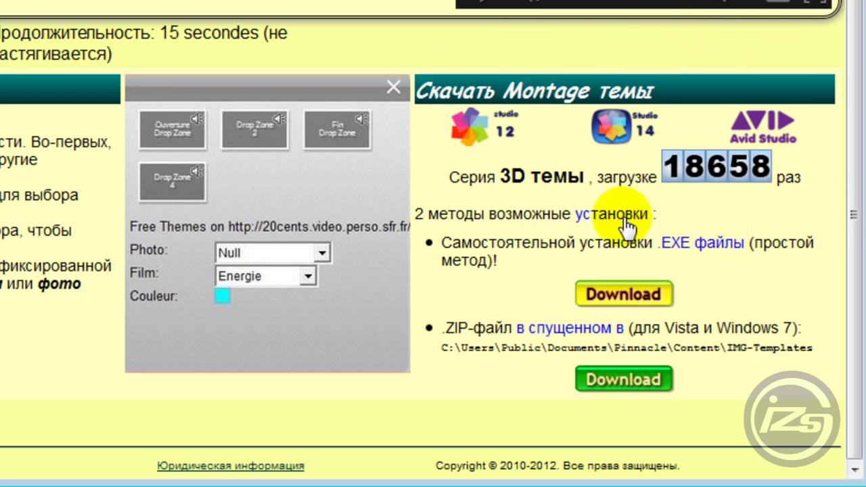
mouse_move(719, 256)
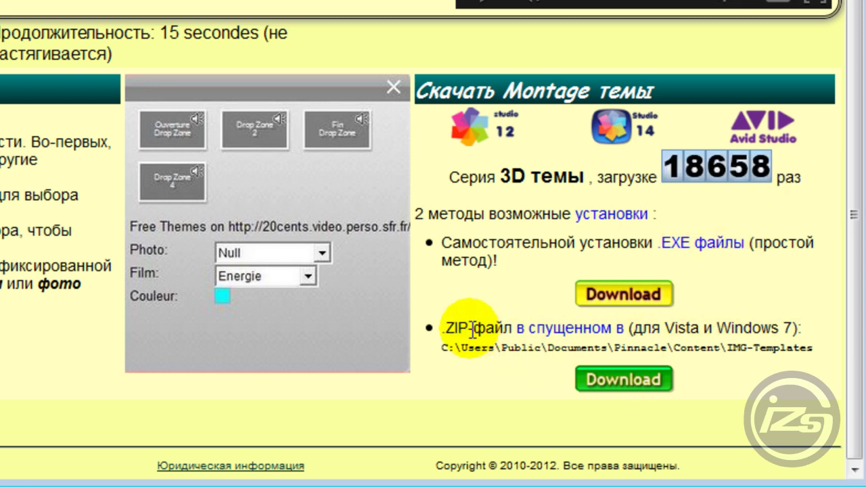
mouse_move(451, 329)
drag(445, 329, 509, 329)
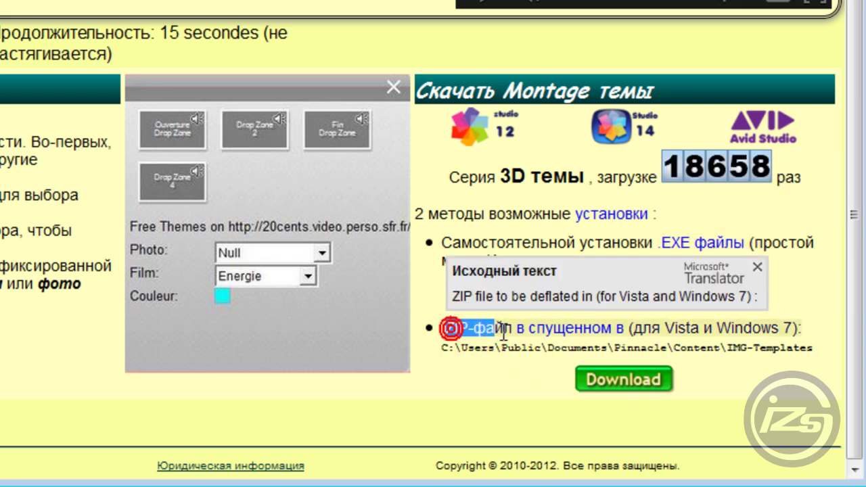
click(744, 403)
mouse_move(650, 338)
drag(633, 328, 779, 329)
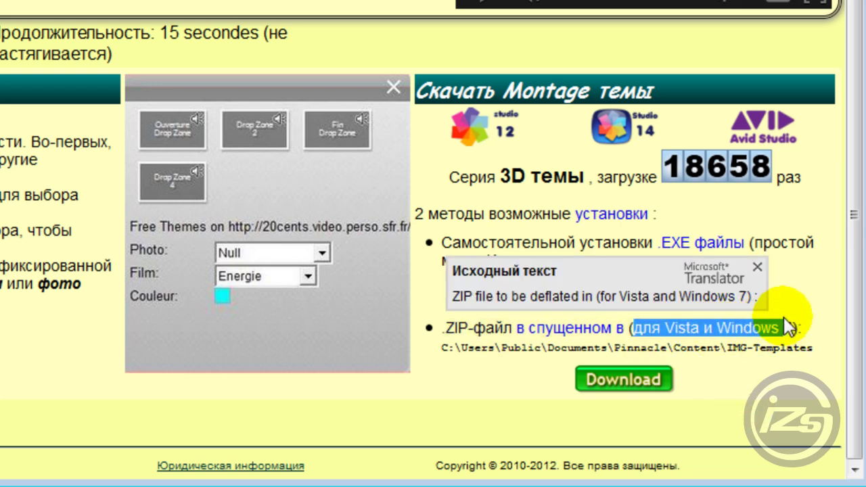
click(821, 421)
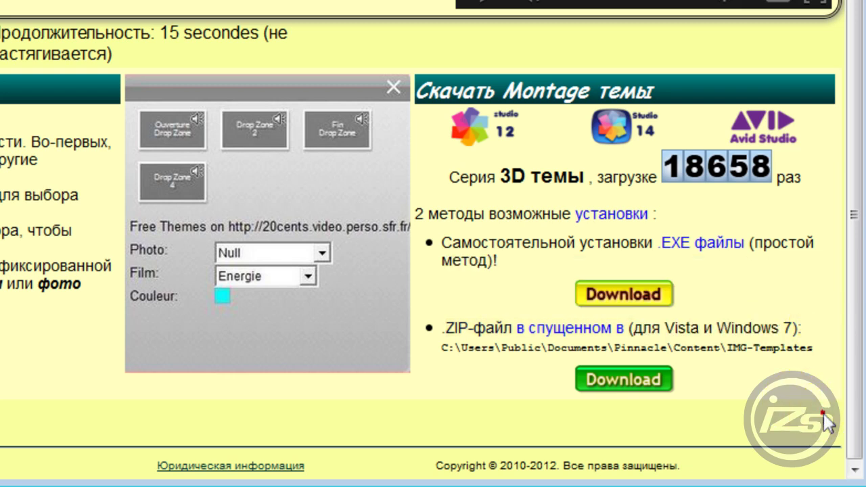
mouse_move(758, 338)
drag(795, 328, 647, 329)
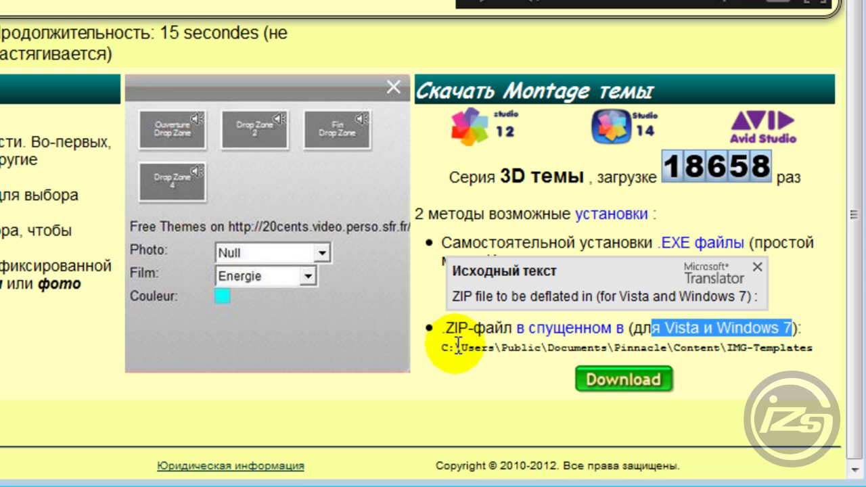
- Highlight the extraction path C:\Users\Public\Documents\Pinnacle\Content\IMG-Templates below the .ZIP method, including its Documents part
drag(450, 348, 427, 348)
drag(606, 358, 798, 346)
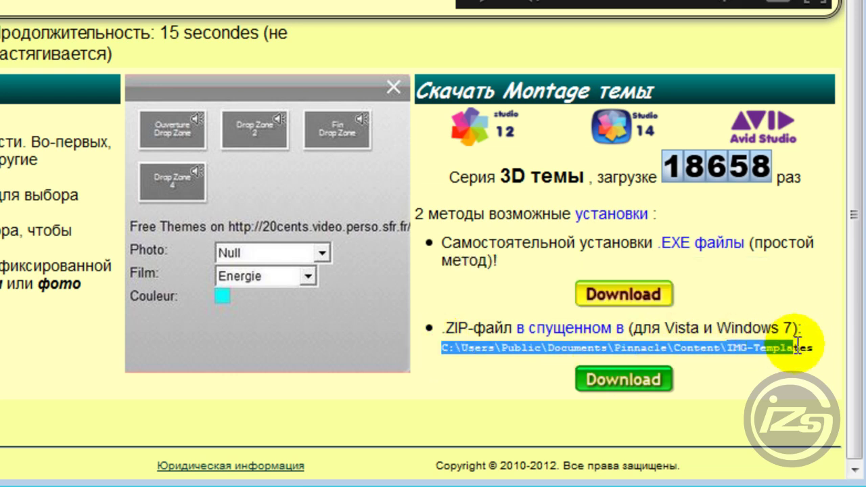
click(821, 425)
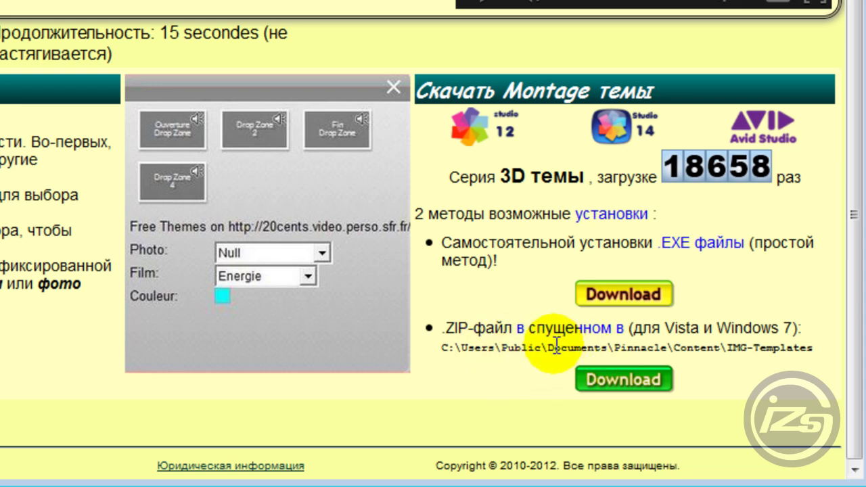
drag(547, 348, 597, 348)
click(638, 353)
mouse_move(727, 348)
mouse_down()
mouse_move(828, 350)
mouse_move(444, 344)
mouse_up()
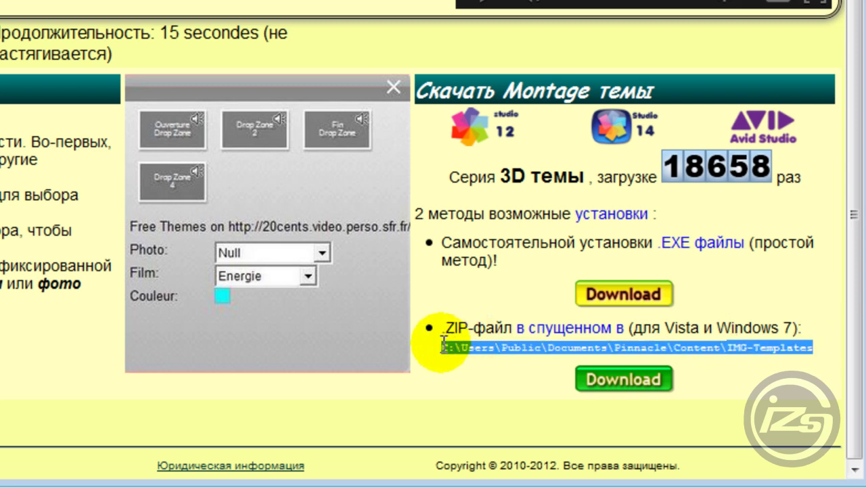
mouse_move(473, 329)
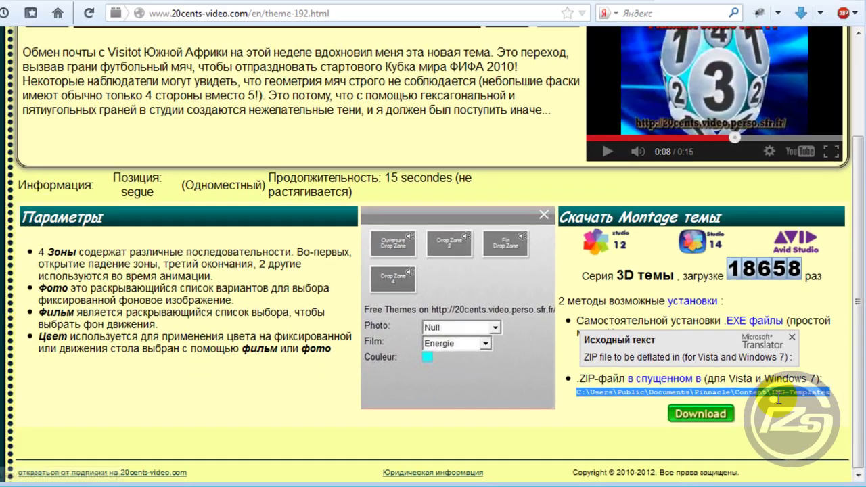
click(737, 378)
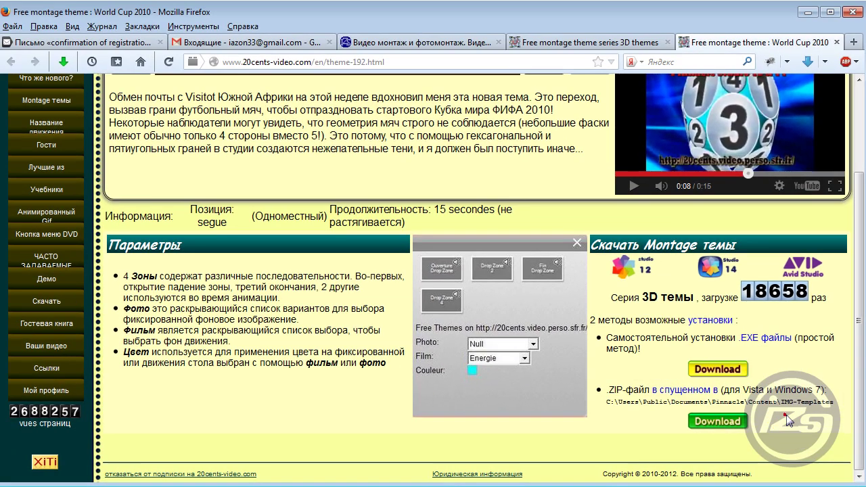
- Download the .ZIP version of the theme series and save 20cents 3D Themes.zip to Локальный диск (D:)
click(719, 422)
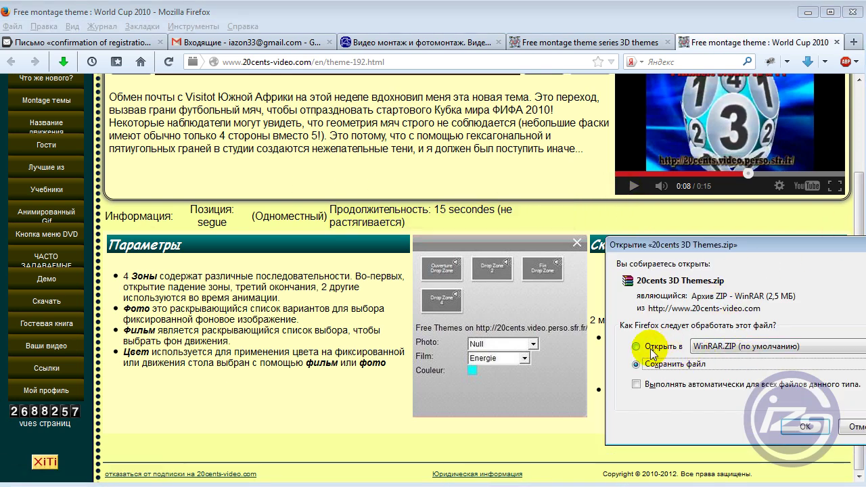
click(806, 427)
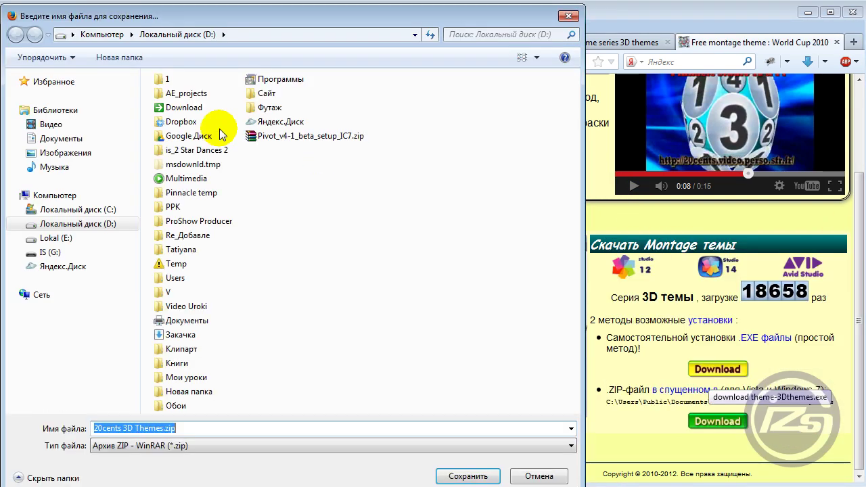
click(105, 224)
click(473, 476)
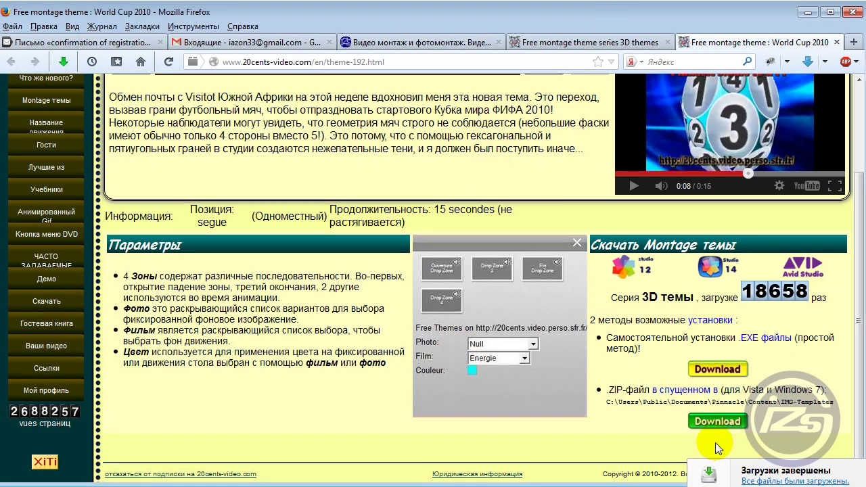
- Switch to Windows Explorer, open 20cents 3D Themes.zip from drive D: in WinRAR, and place the archive window beside the IMG-Templates folder
click(174, 448)
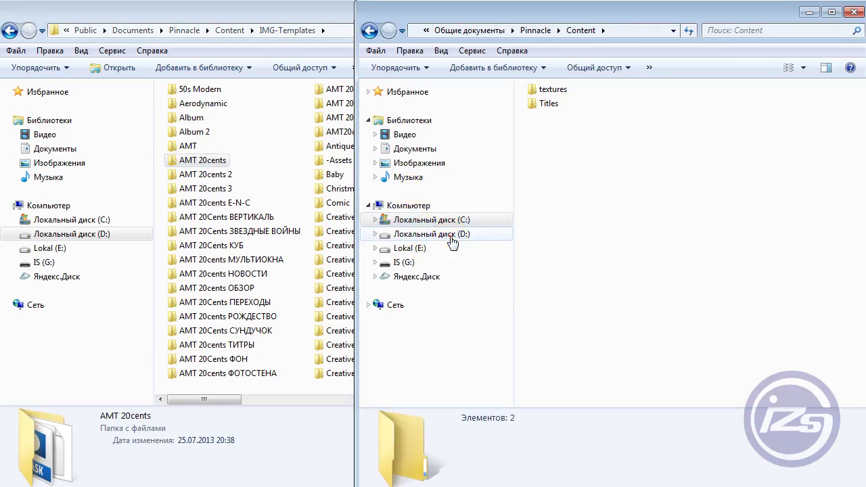
click(433, 234)
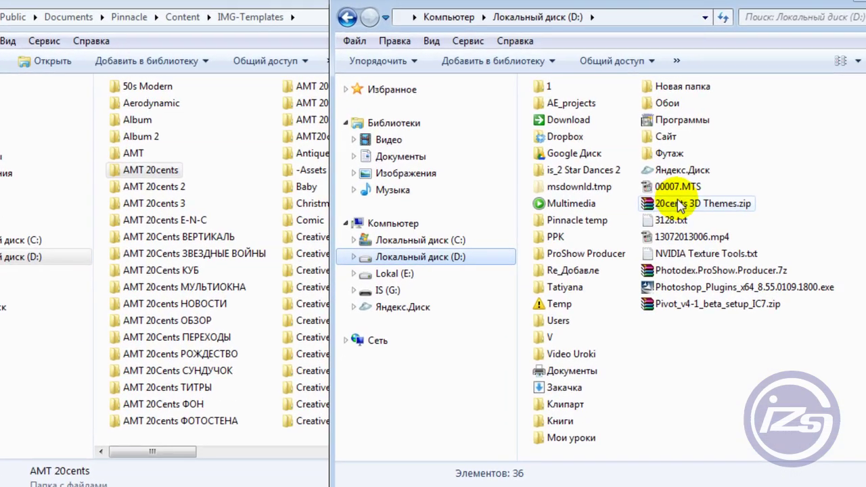
click(683, 189)
double_click(735, 216)
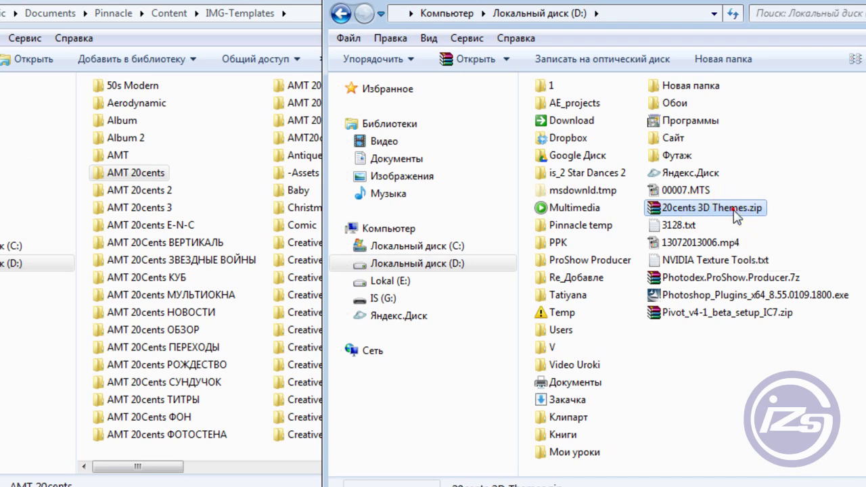
drag(8, 11, 441, 10)
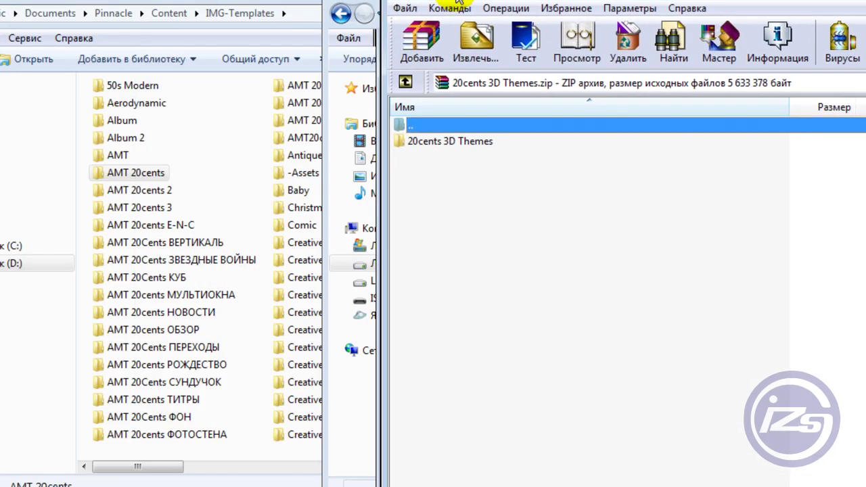
- Look through the files of the 20cents 3D Themes folder inside the archive and return to the archive's root
click(424, 142)
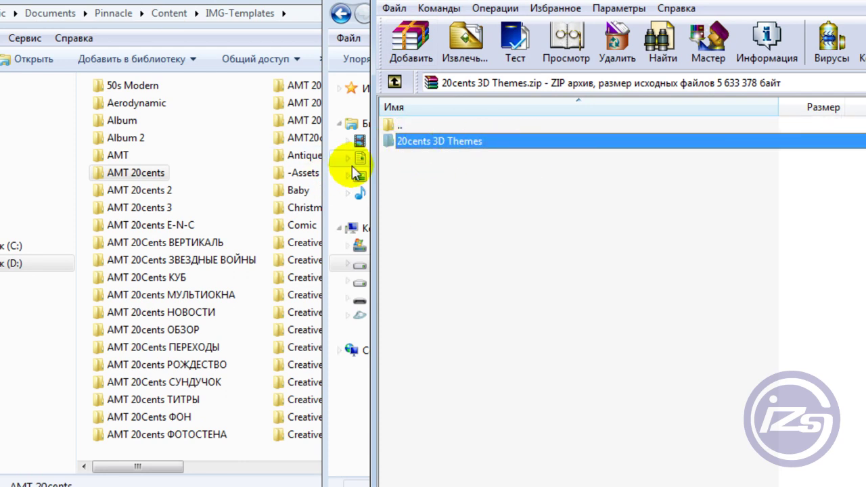
double_click(491, 144)
scroll(522, 187, down, 8)
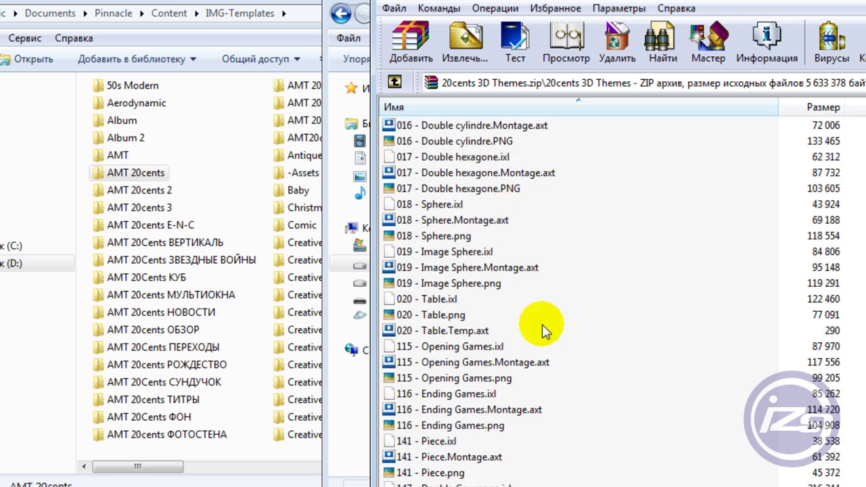
scroll(522, 410, down, 1)
scroll(467, 464, up, 9)
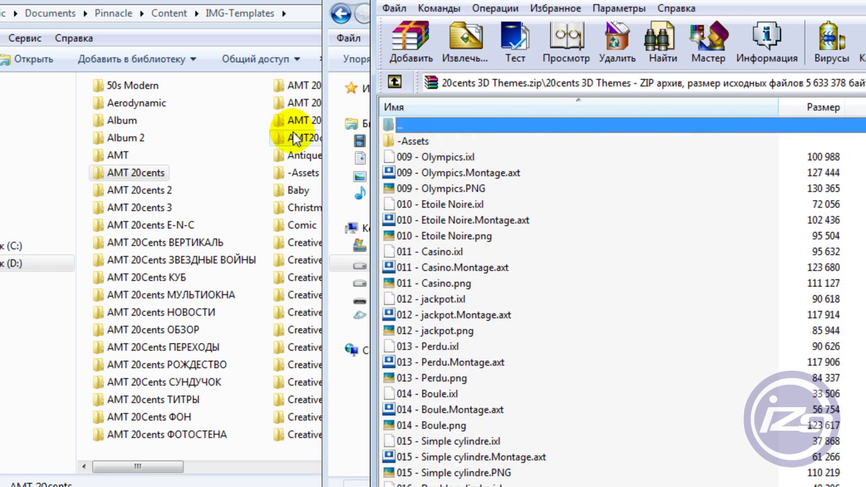
double_click(397, 126)
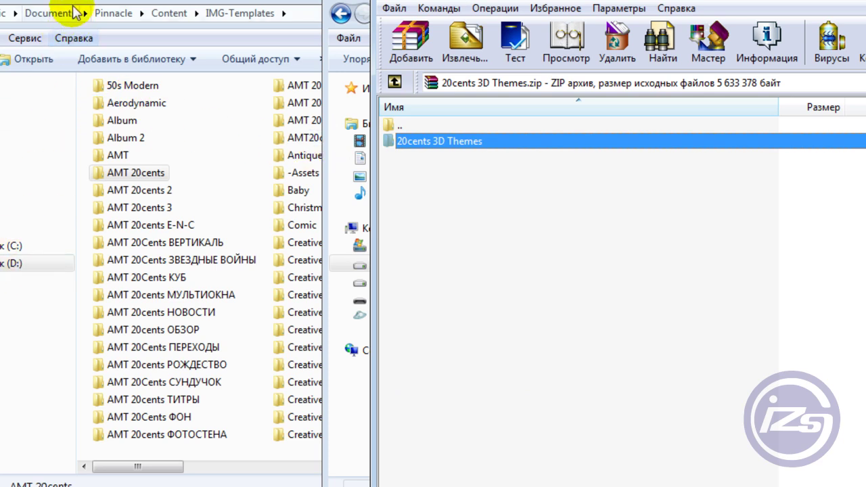
- Show the location of IMG-Templates by going to drive D: and returning to the folder
click(252, 14)
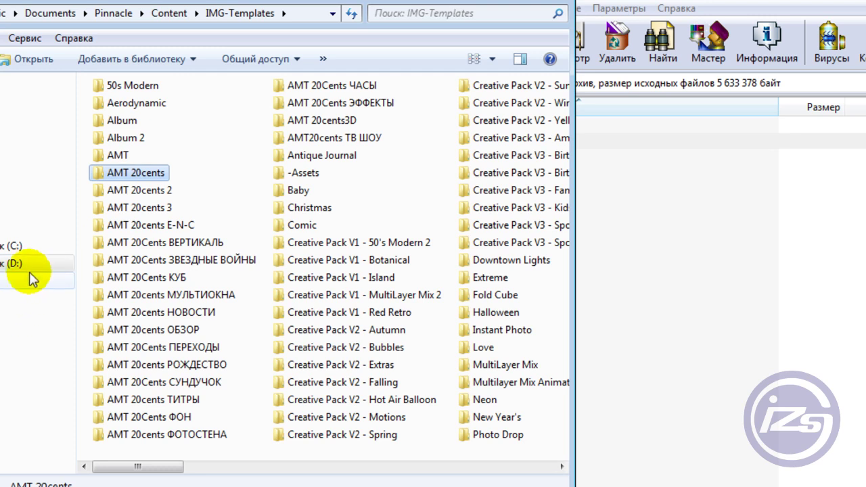
click(14, 265)
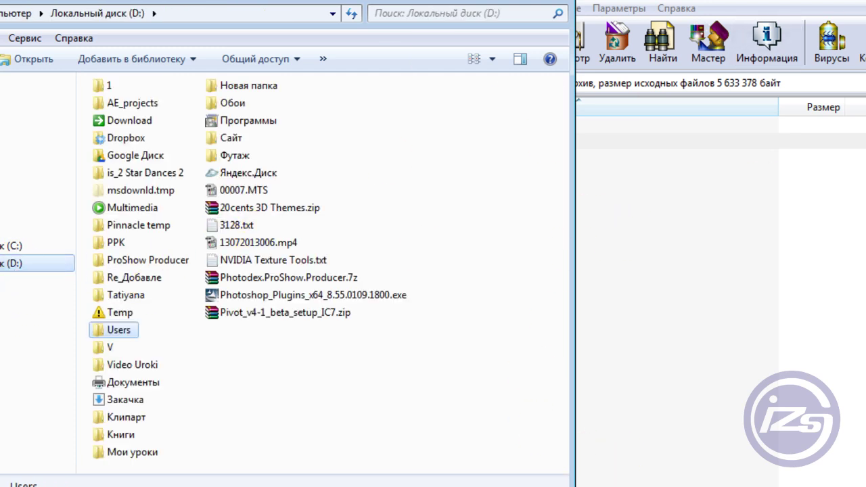
key(BackSpace)
- Extract the 20cents 3D Themes folder from the archive into Pinnacle's IMG-Templates folder
click(707, 333)
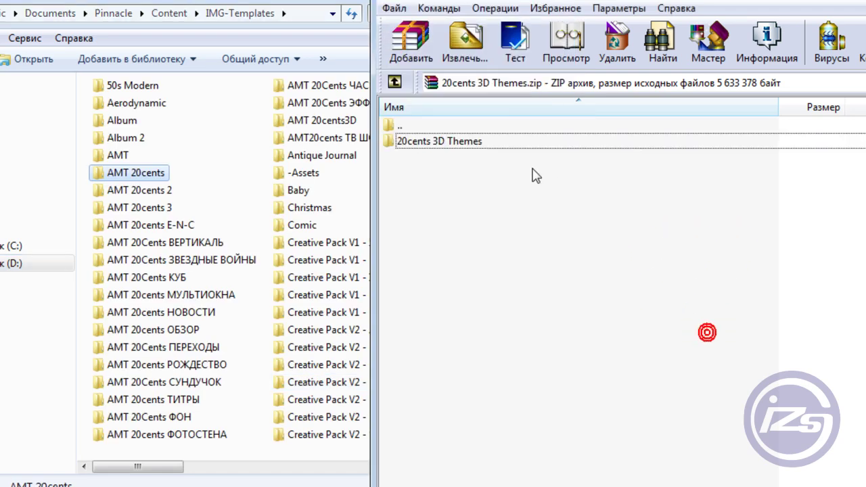
click(450, 146)
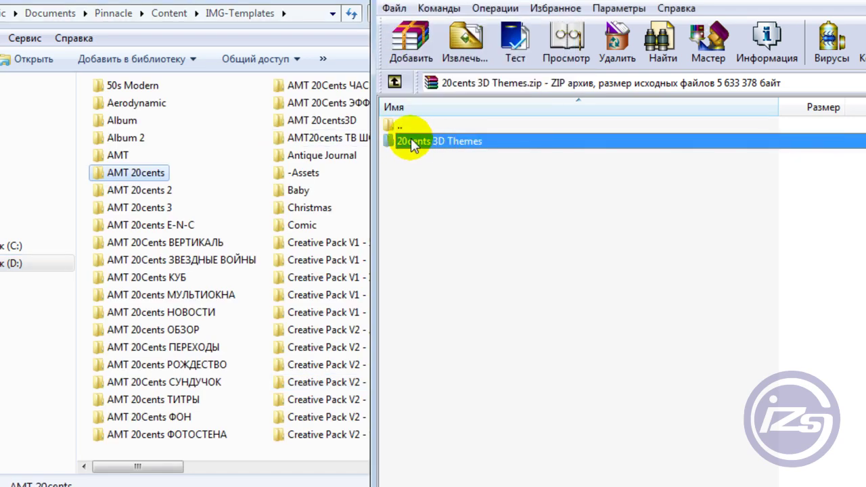
drag(225, 141, 225, 141)
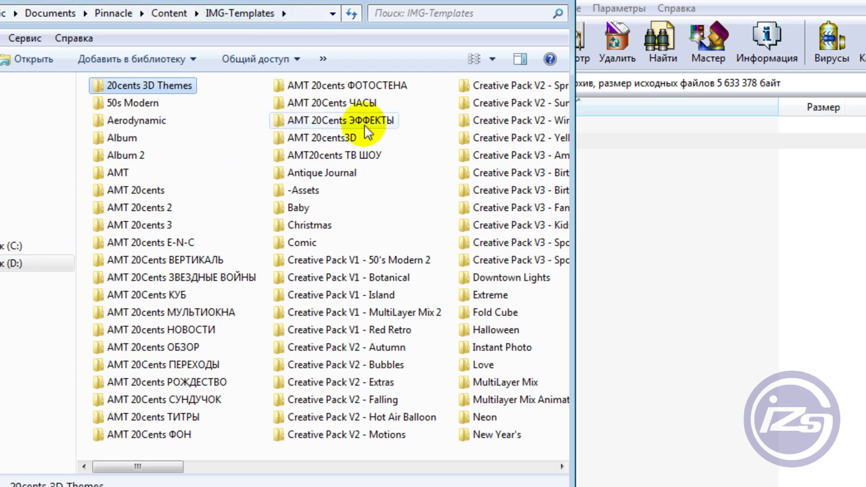
- Look through the extracted 20cents 3D Themes folder, inspecting 115 - Opening Games.png, 009 - Olympics.ixl and 009 - Olympics.Montage.axt
double_click(128, 86)
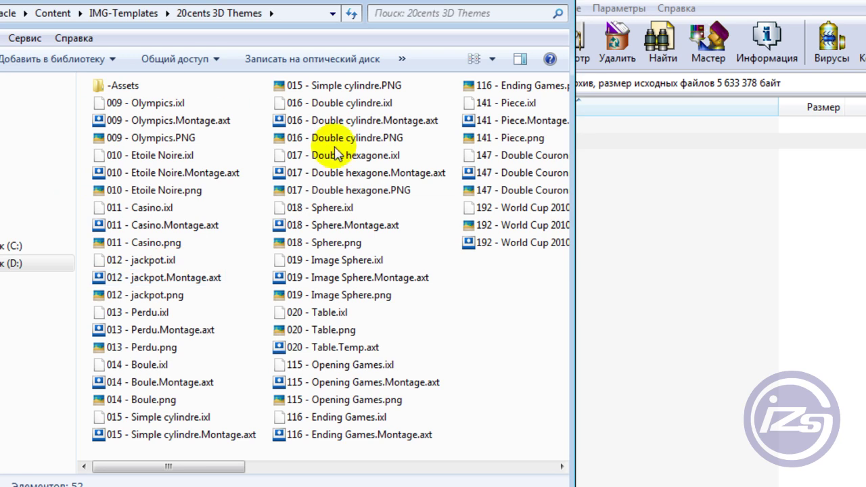
scroll(455, 299, down, 3)
scroll(433, 291, up, 3)
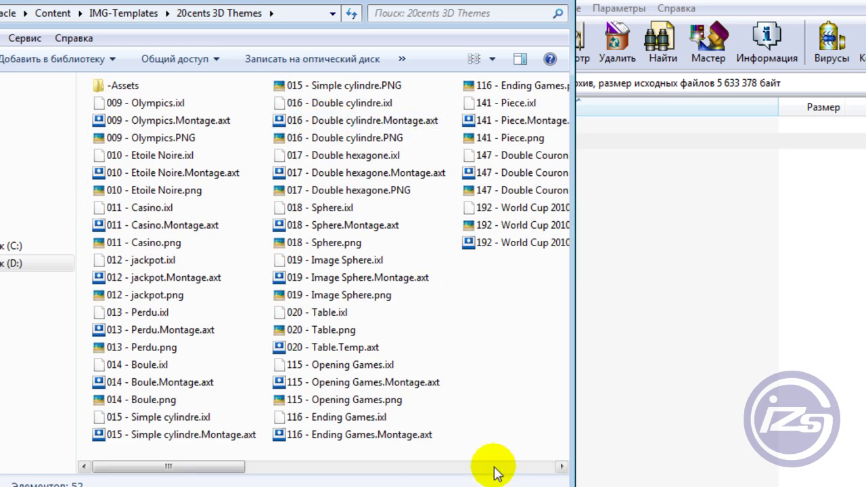
click(326, 404)
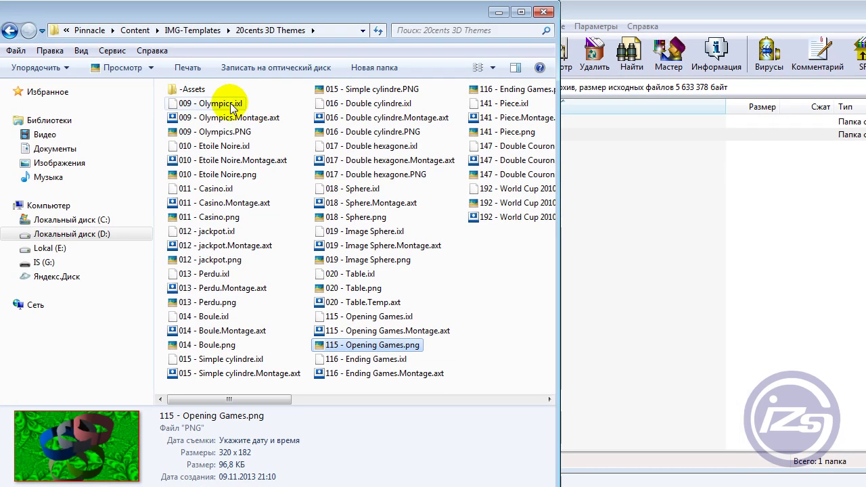
click(200, 106)
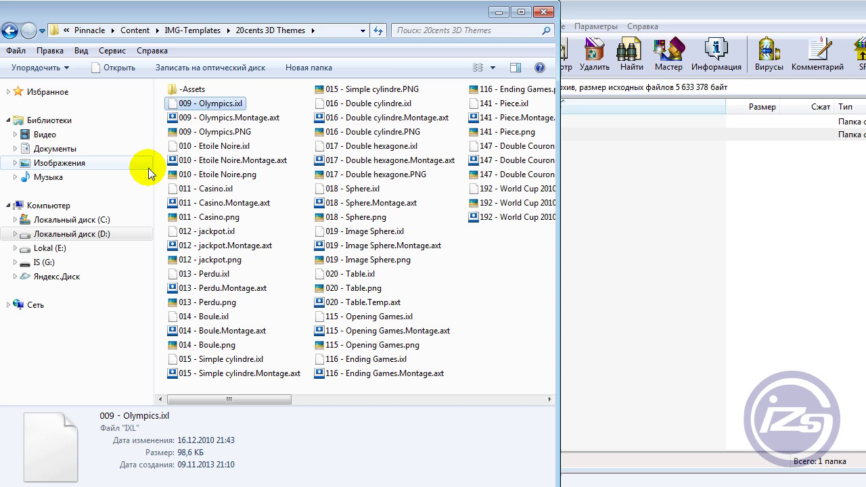
click(223, 118)
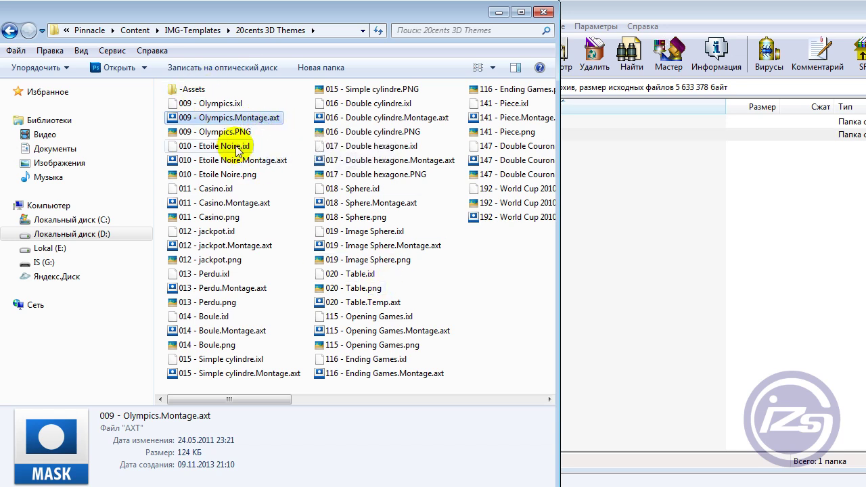
- Open the -Assets subfolder of 20cents 3D Themes and view the image 2- Cadre Dore.png
click(196, 88)
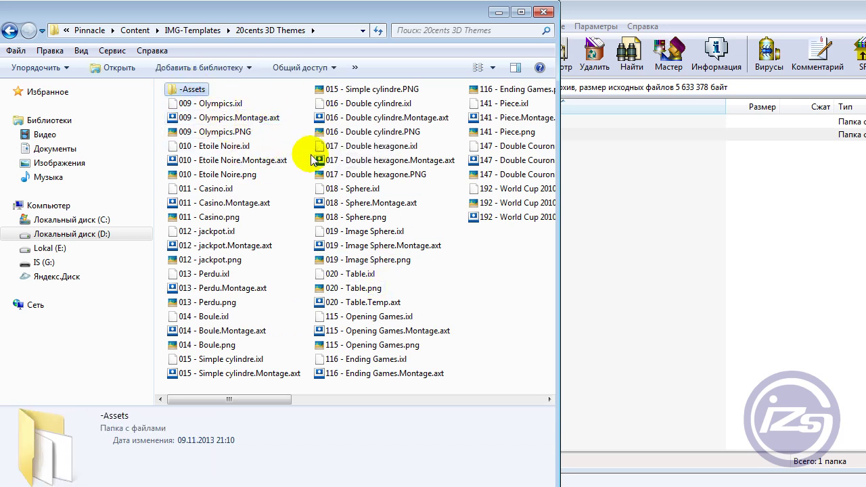
double_click(197, 91)
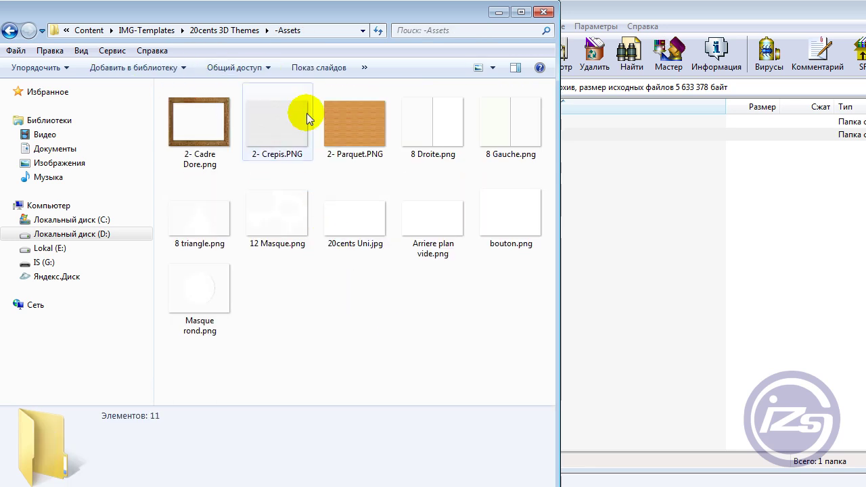
double_click(195, 146)
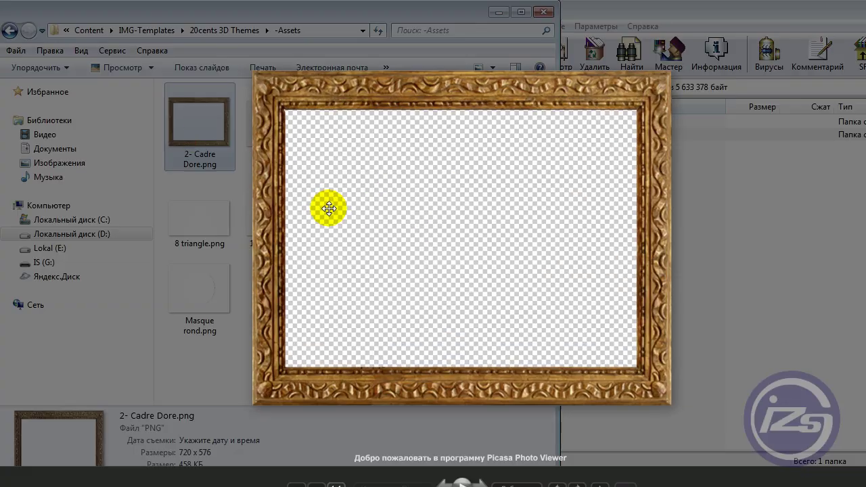
- Leaf through the -Assets images from 2- Cadre Dore.png to 8 triangle.png, close the viewer, and select Masque rond.png
click(483, 483)
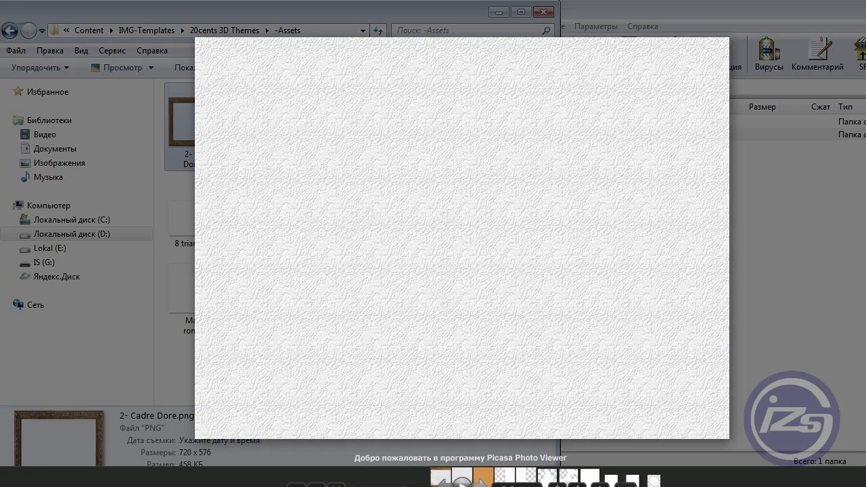
click(483, 483)
click(483, 484)
click(483, 483)
click(483, 483)
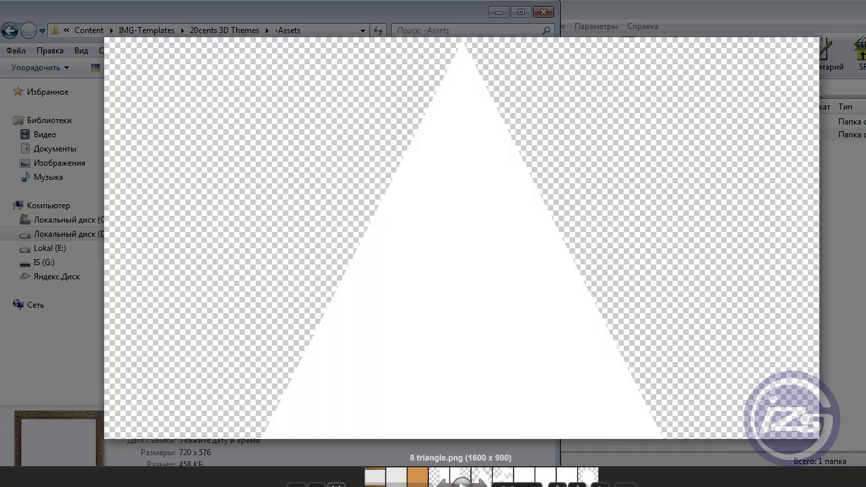
key(Escape)
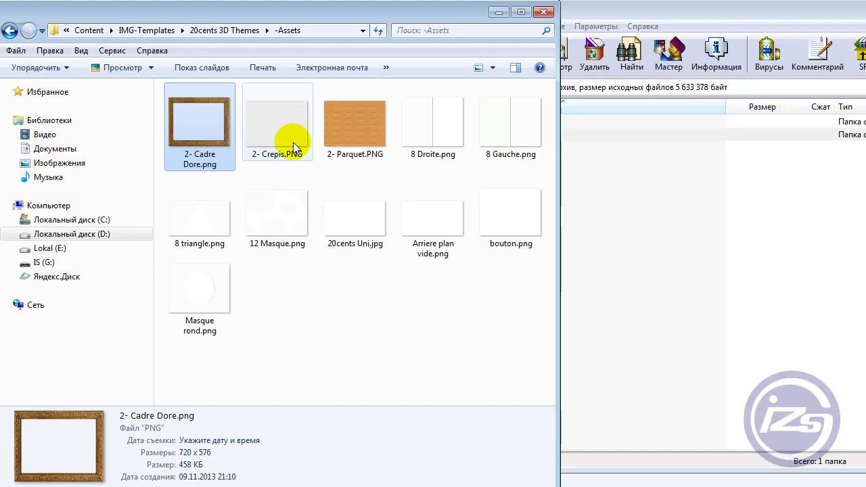
click(229, 286)
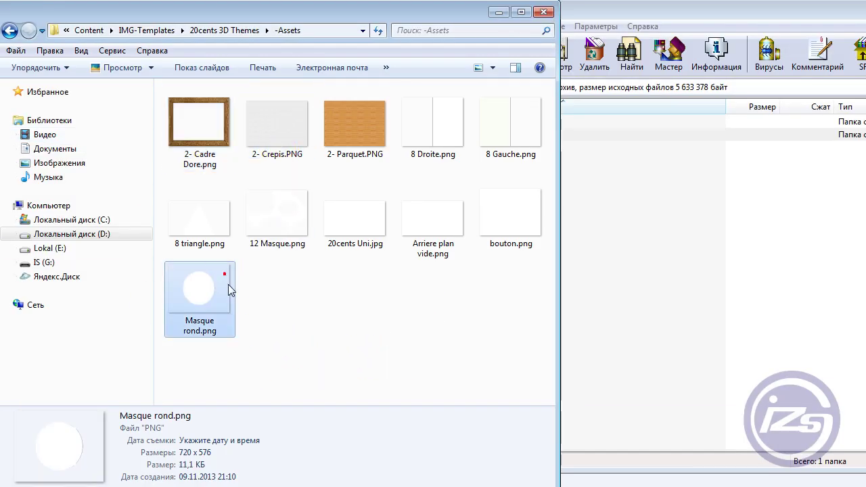
- Return to the IMG-Templates folder and point out the 20cents 3D Themes and AMT 20cents folders, comparing with the open archive
click(8, 30)
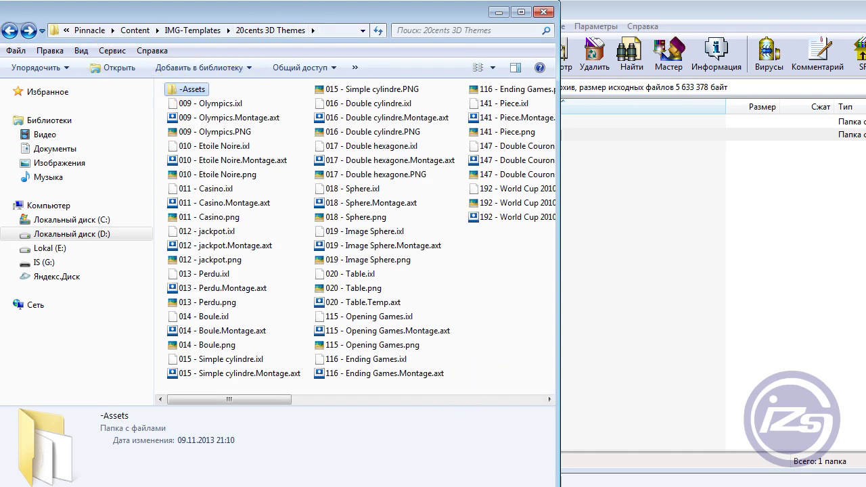
click(8, 35)
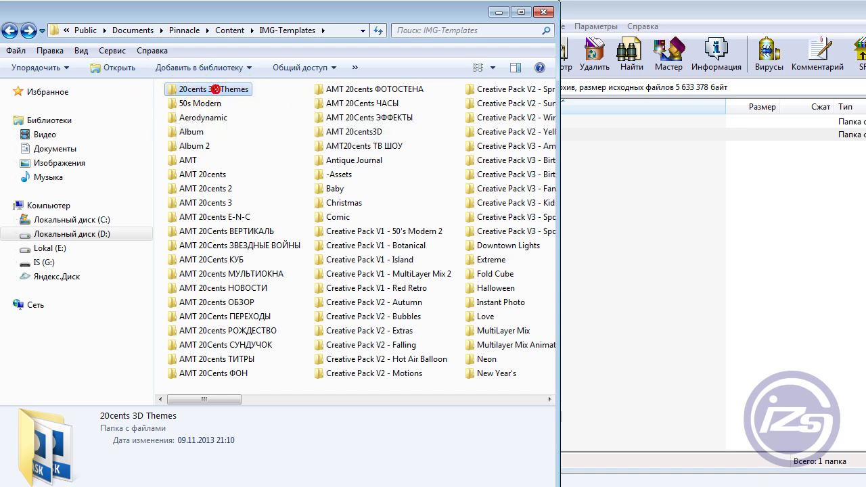
drag(704, 5, 438, 11)
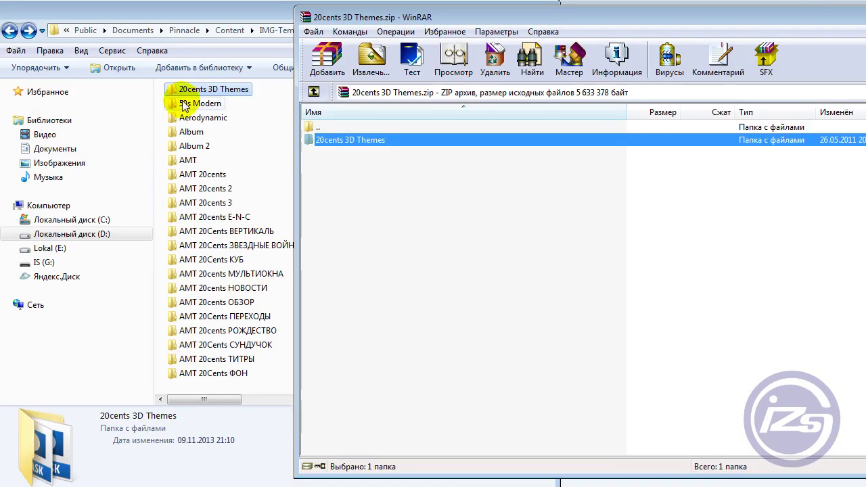
click(224, 94)
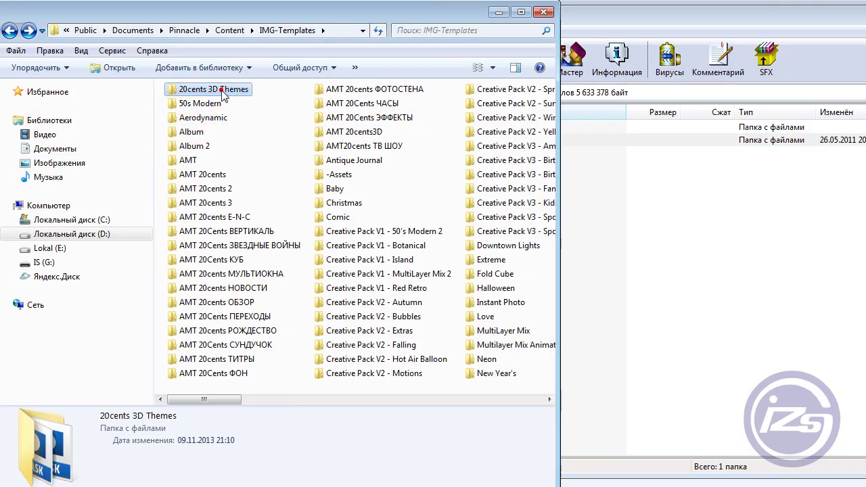
click(195, 174)
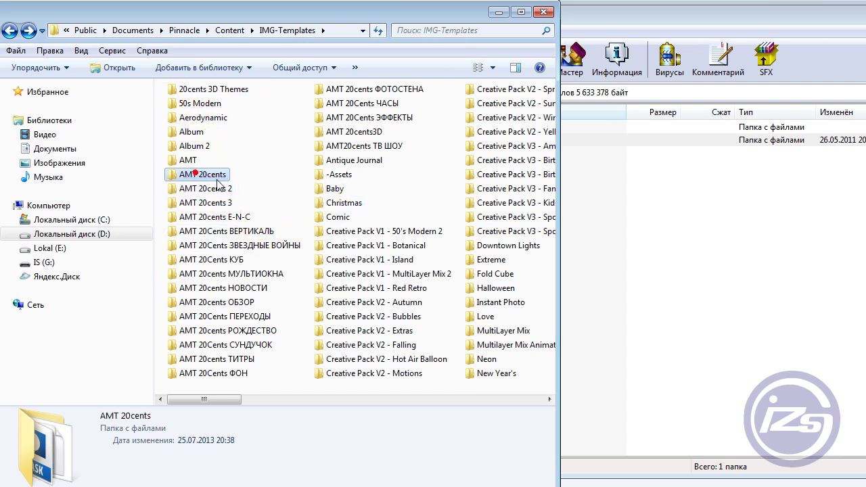
click(218, 90)
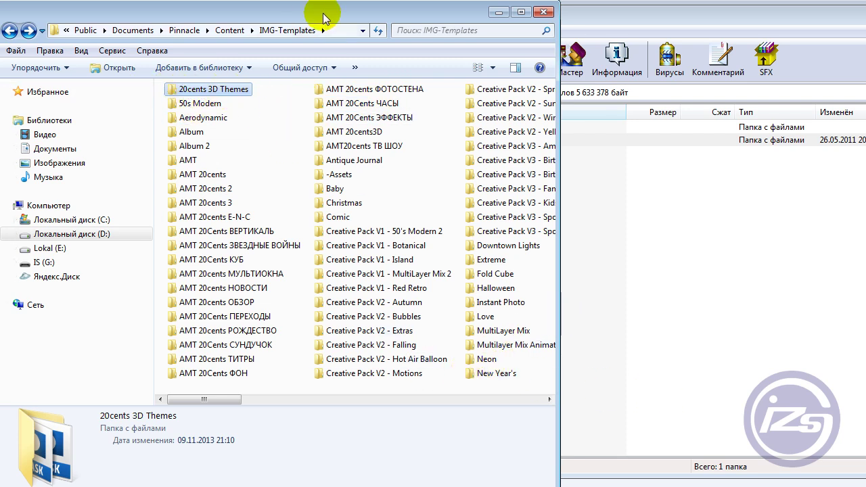
- Bring the 20cents 3D Themes.zip archive window into view and close it
drag(739, 20, 472, 25)
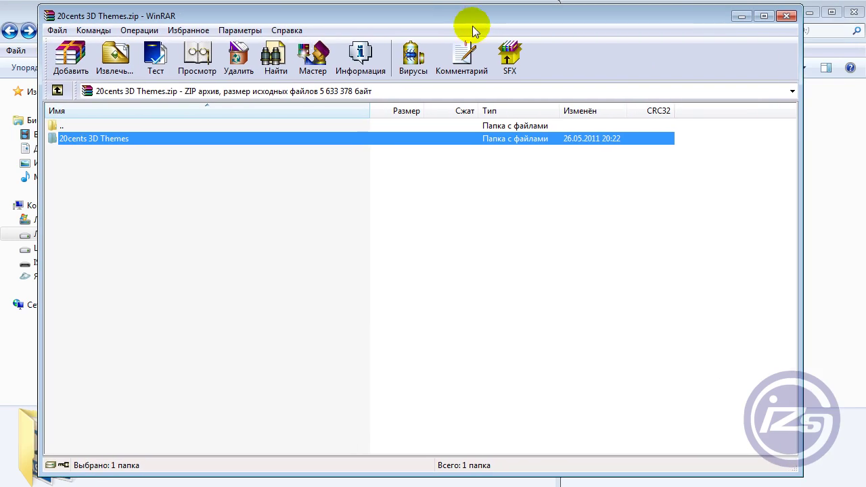
click(786, 16)
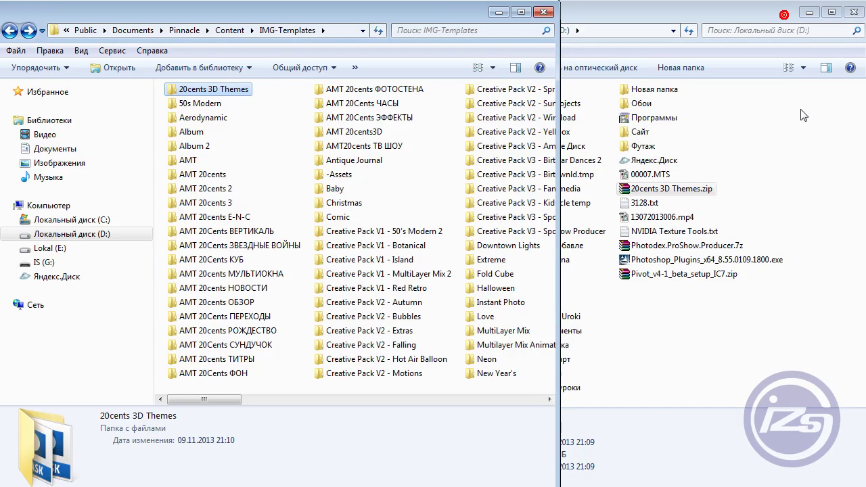
- Go up to the Content folder to show where IMG-Templates is located, and reopen IMG-Templates
click(228, 30)
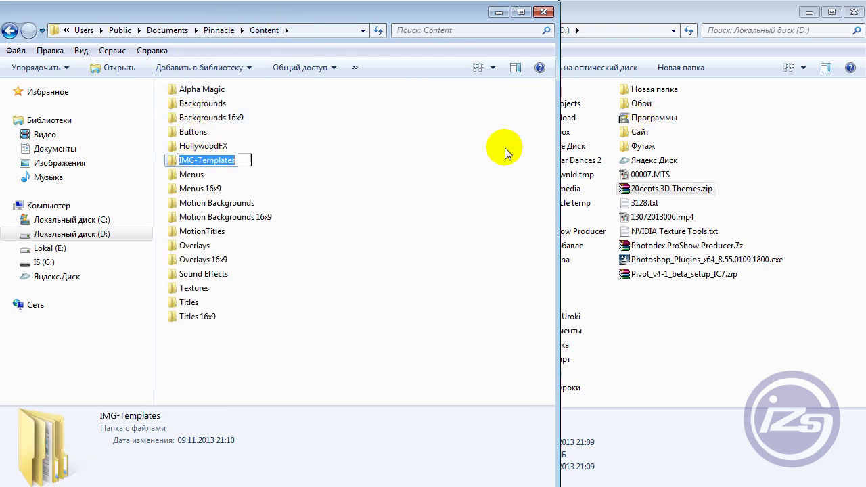
click(264, 428)
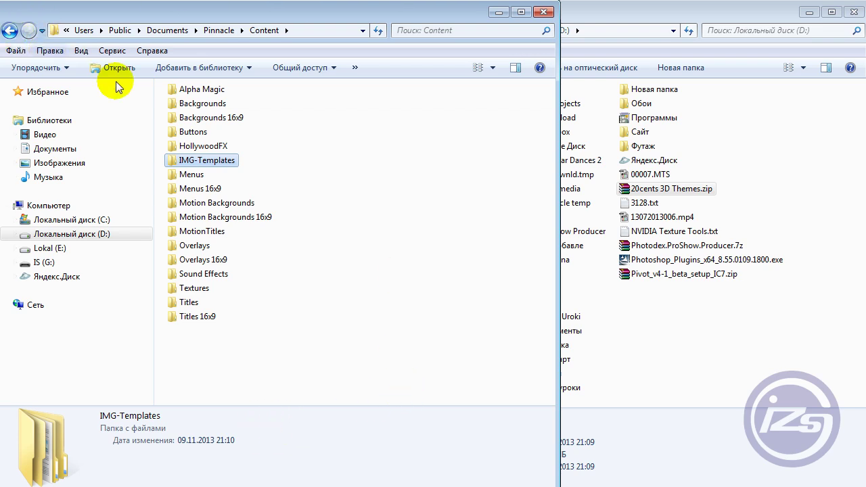
double_click(203, 160)
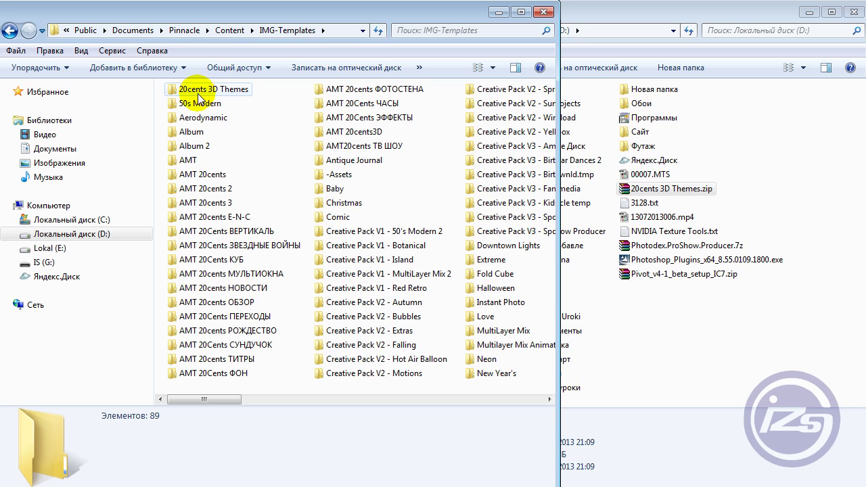
- Open 20cents 3D Themes, inspect 009 - Olympics.ixl and 009 - Olympics.Montage.axt, and return to IMG-Templates
double_click(203, 100)
click(237, 105)
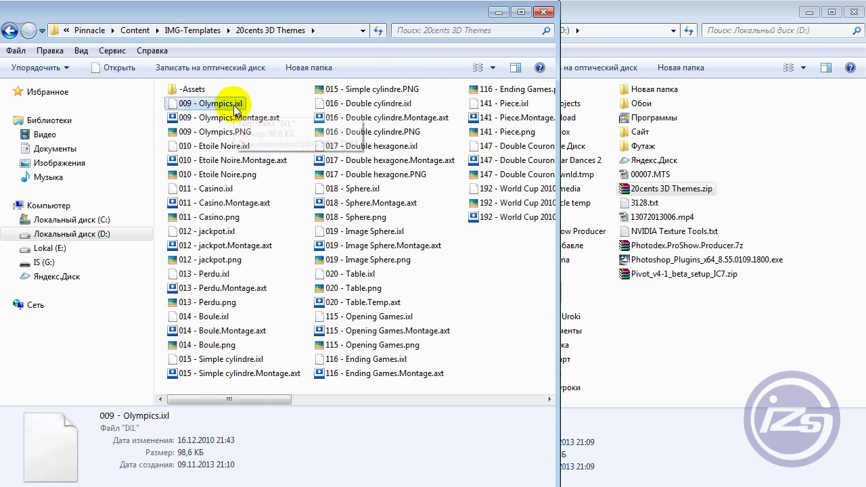
click(260, 120)
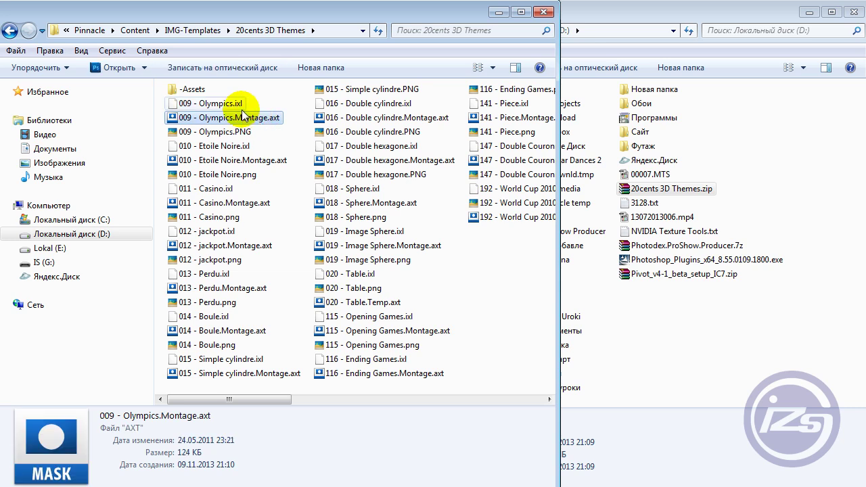
click(238, 103)
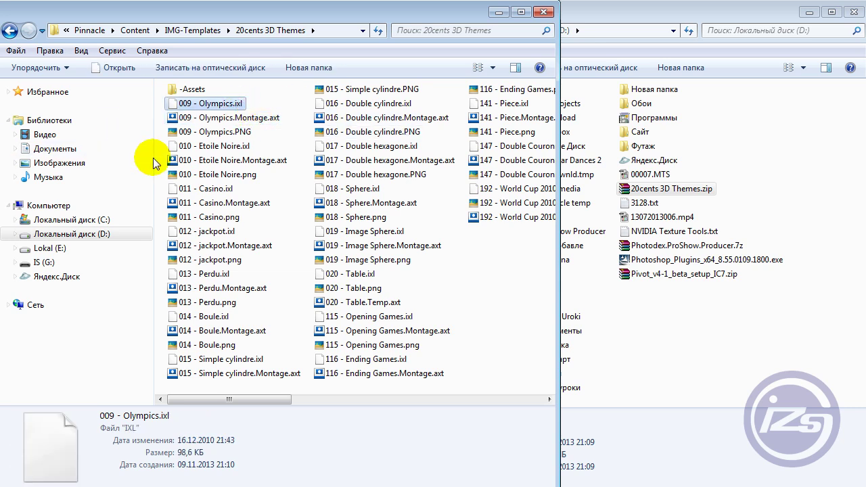
click(11, 30)
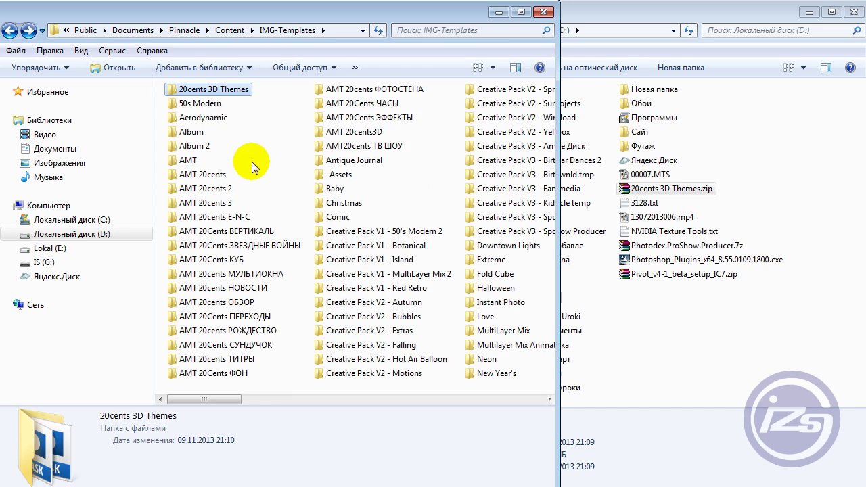
- Switch to Firefox and close the World Cup 2010 montage theme page
key(alt+Tab)
scroll(769, 313, up, 3)
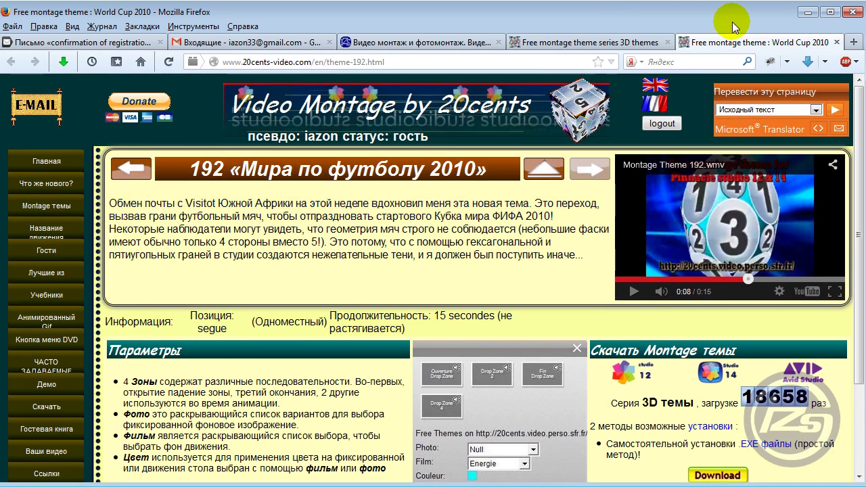
click(836, 42)
- Look through the 3D themes series page and open the page of theme 317 "Clap" from the Lower Thirds series
scroll(492, 334, down, 3)
scroll(482, 284, down, 1)
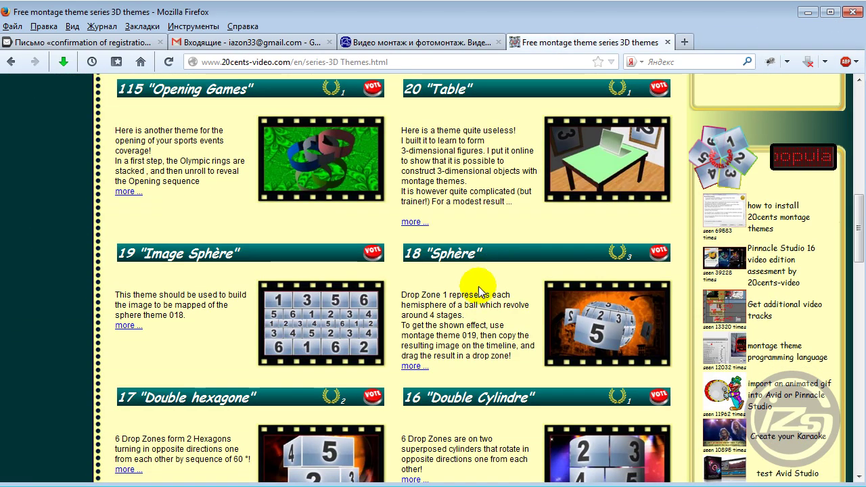
scroll(440, 264, up, 2)
scroll(172, 234, up, 3)
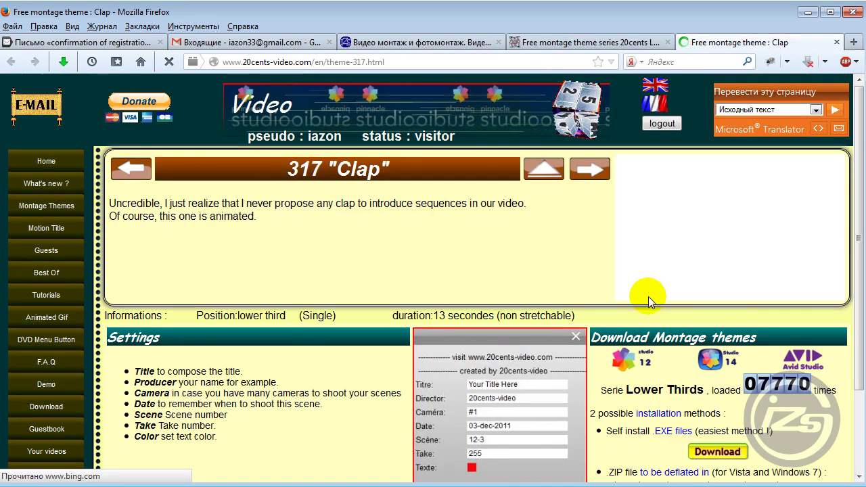
- Review the download methods for the Clap theme, highlighting the ZIP install path C:\Users\Public\Documents\Pinnacle\Content\IMG-Templates and clearing the highlight
scroll(546, 272, down, 1)
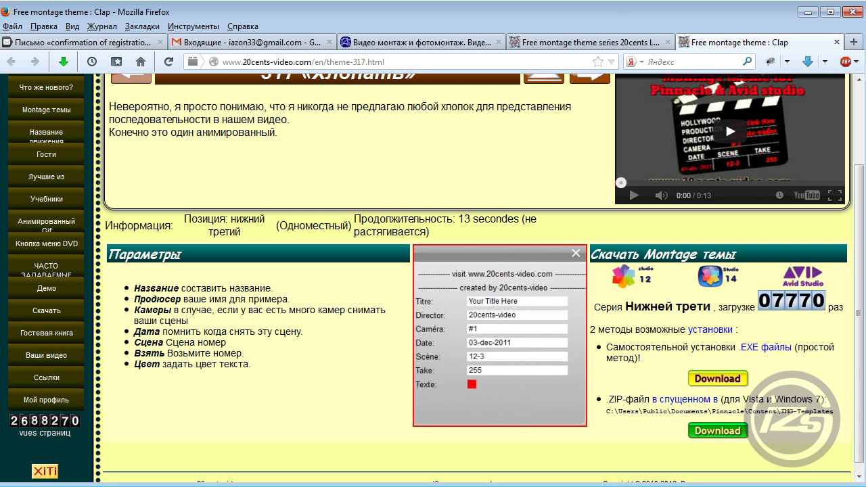
click(668, 346)
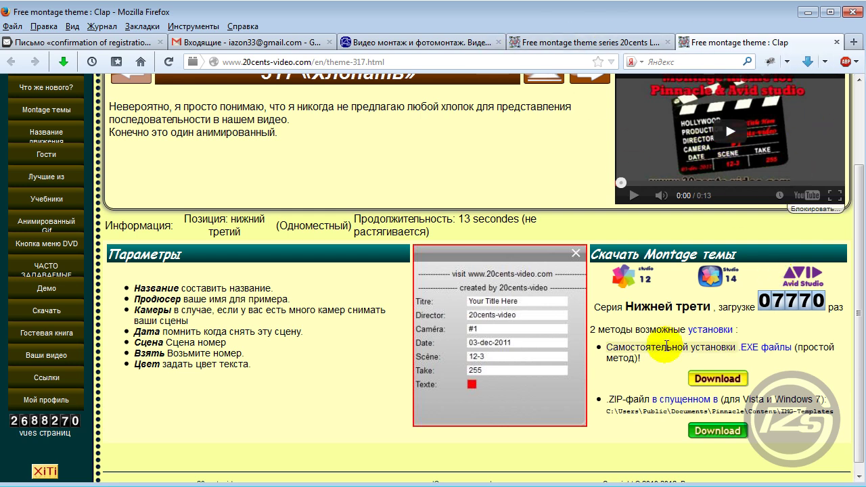
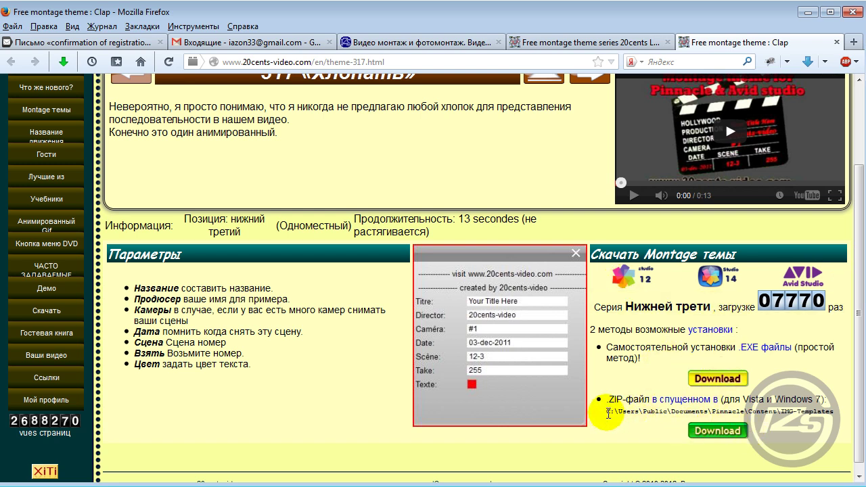
drag(635, 412, 820, 411)
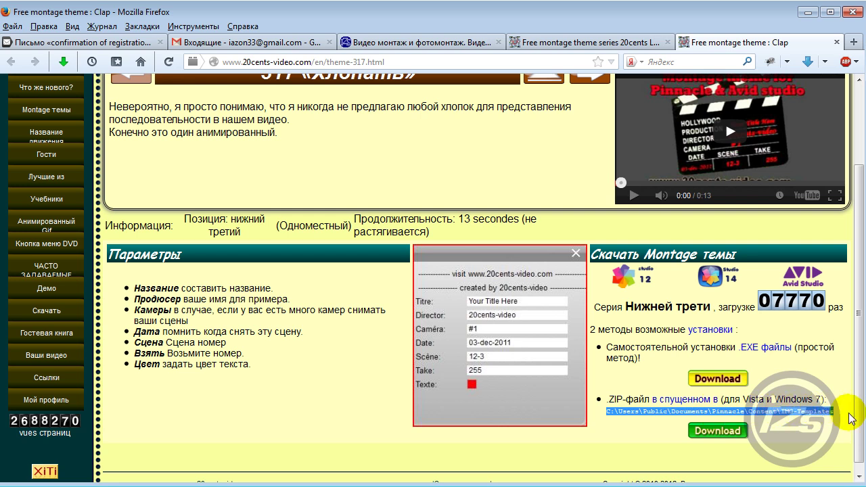
drag(817, 447, 841, 417)
click(841, 418)
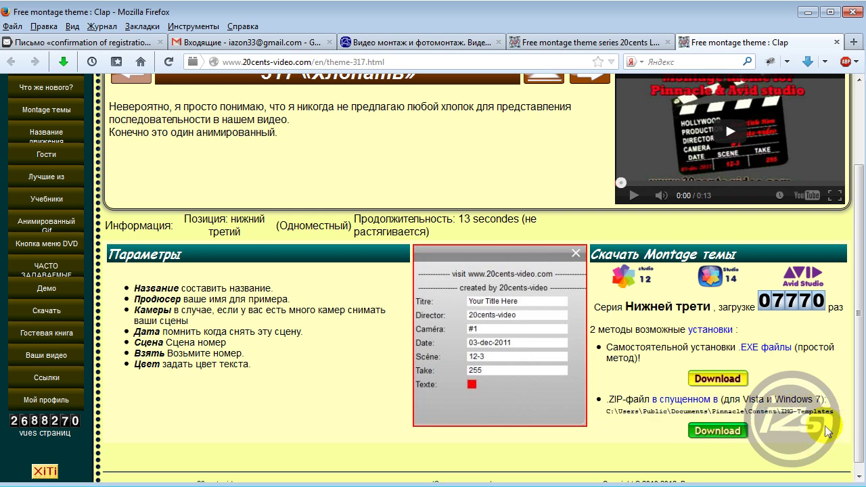
- Look over the Clap theme's settings and play its preview video
scroll(420, 267, up, 3)
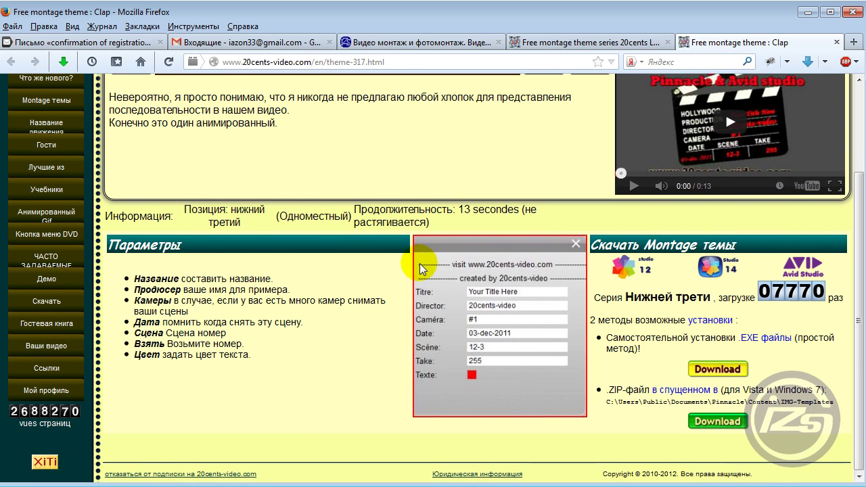
scroll(474, 271, down, 5)
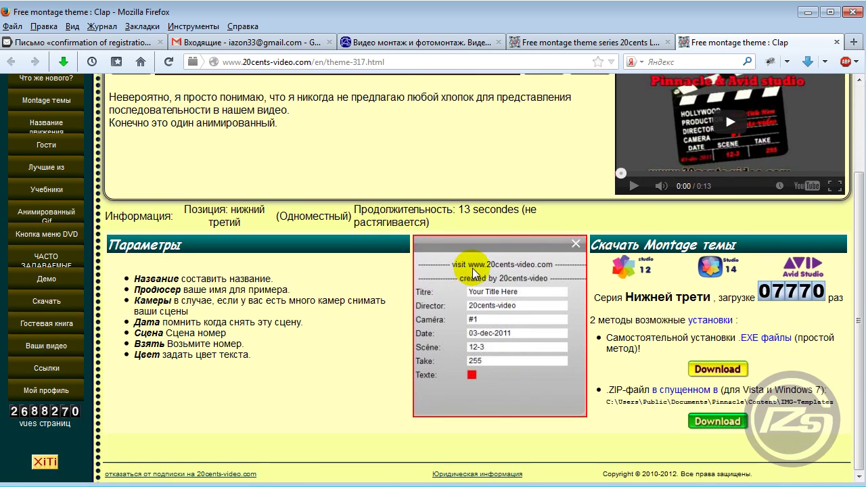
scroll(677, 264, up, 5)
click(633, 291)
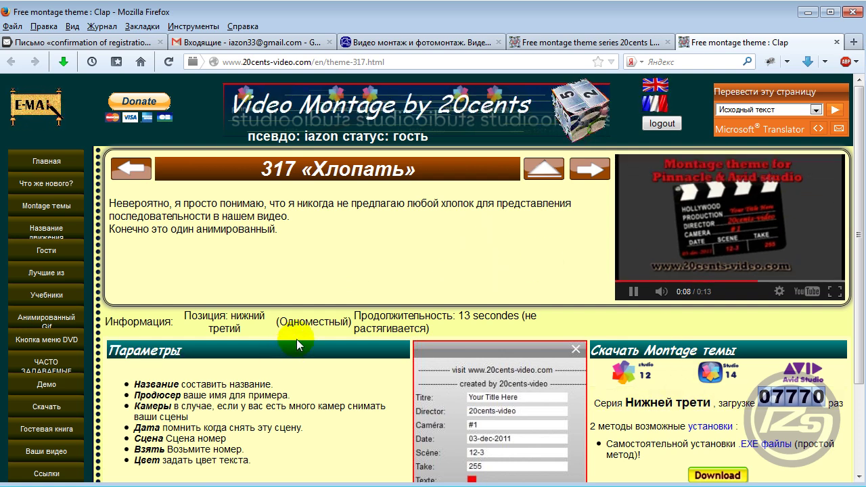
- Examine the Clap page's description, settings list and download section, along with the site's Guests menu
scroll(271, 222, down, 2)
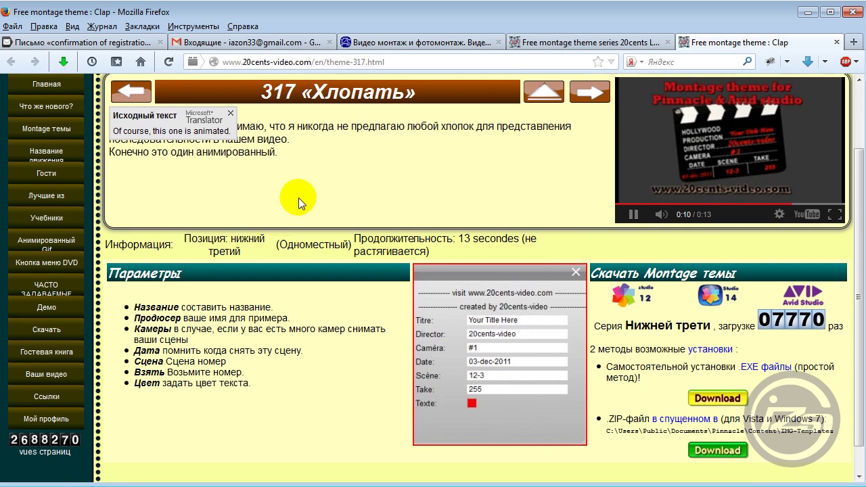
scroll(459, 188, up, 2)
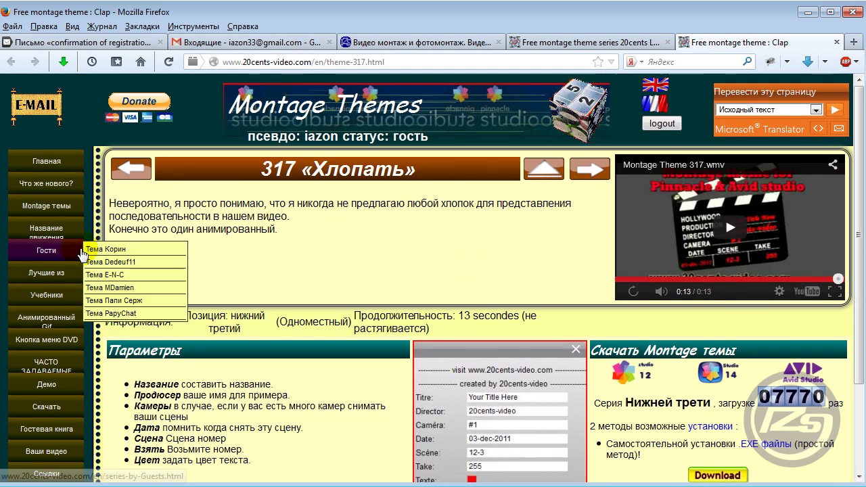
scroll(285, 256, down, 2)
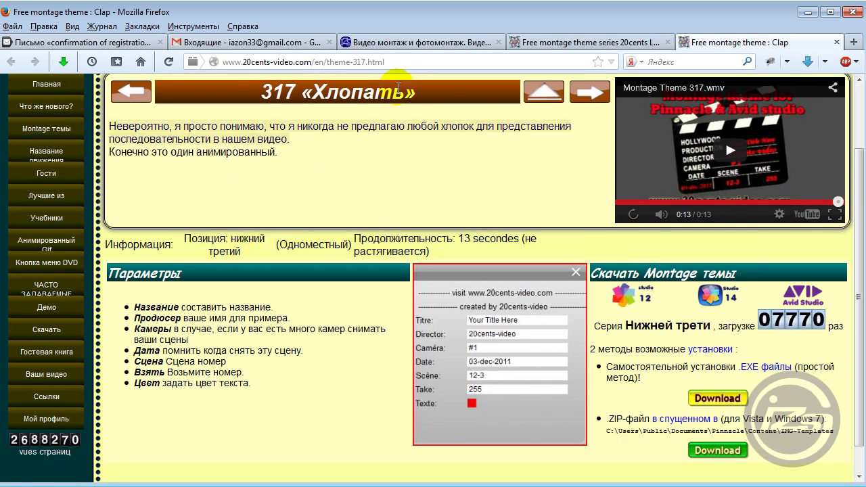
scroll(304, 187, up, 2)
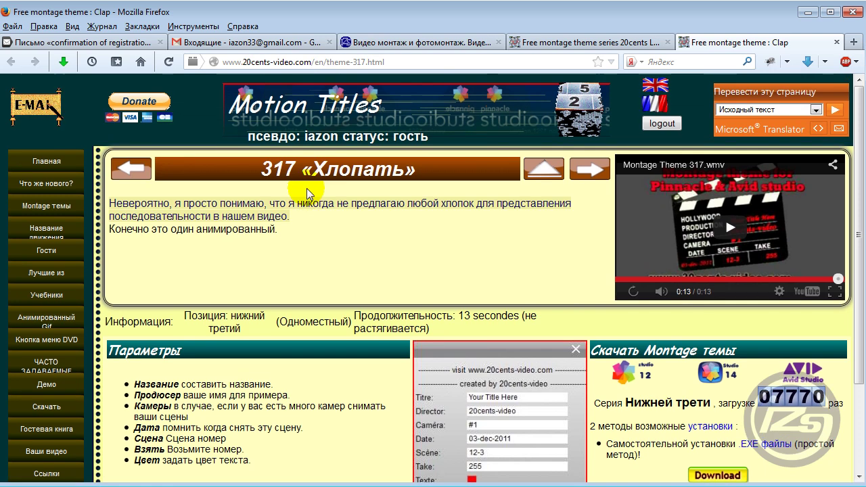
scroll(131, 263, down, 2)
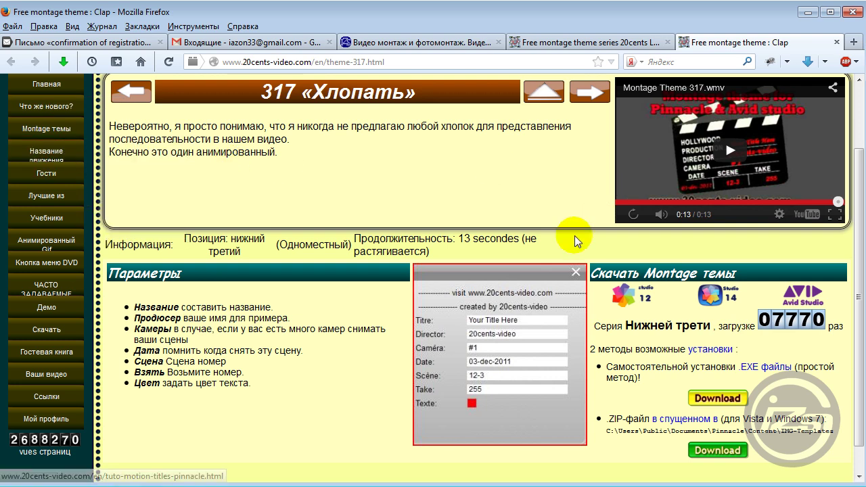
- Restore the Clap page to its original English text and open the site's Motion Title page
scroll(575, 238, up, 2)
click(666, 84)
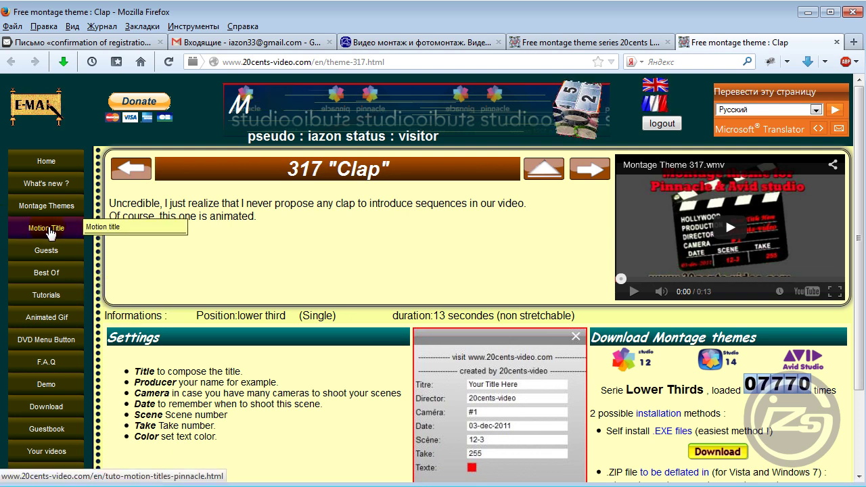
click(110, 229)
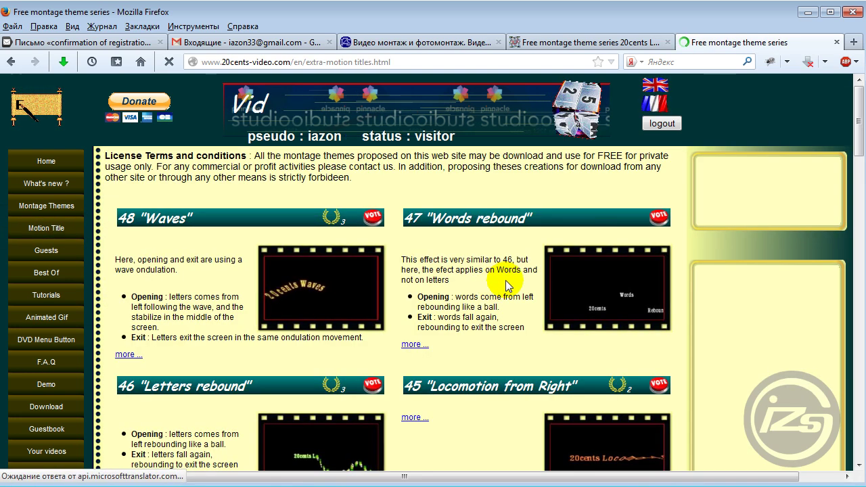
- Look through the list of motion titles and open the page of title 24 "Wheel"
scroll(467, 260, down, 15)
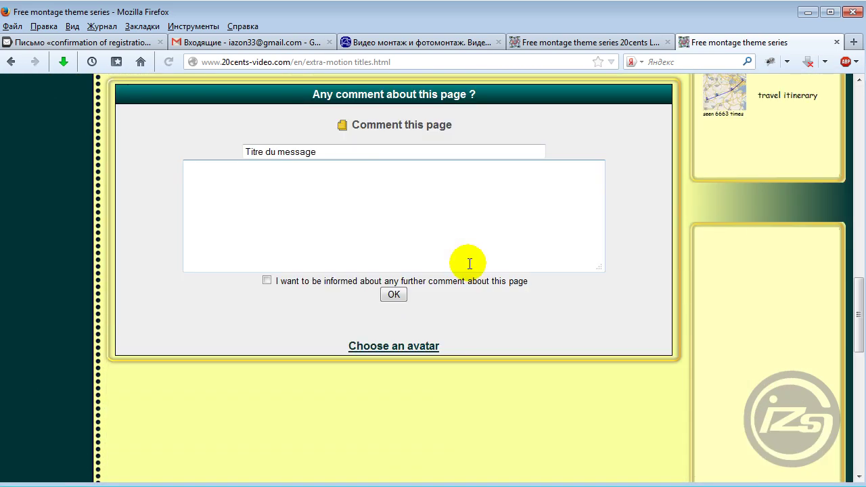
scroll(469, 263, up, 8)
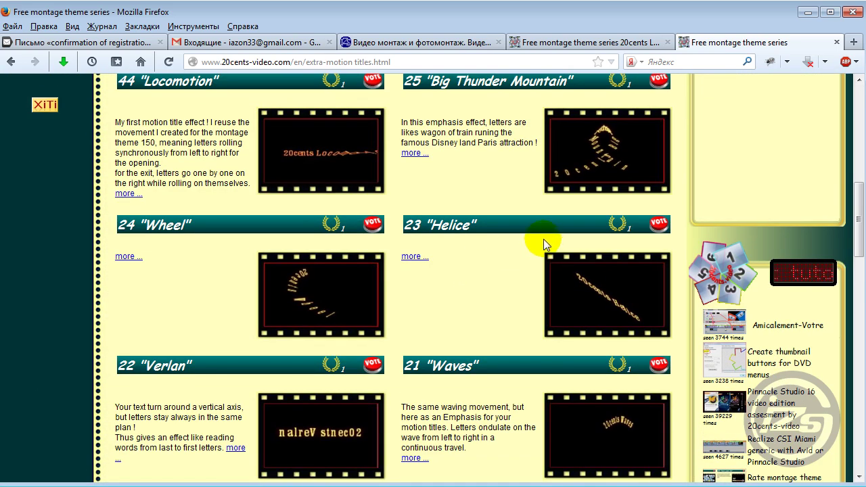
scroll(442, 273, up, 2)
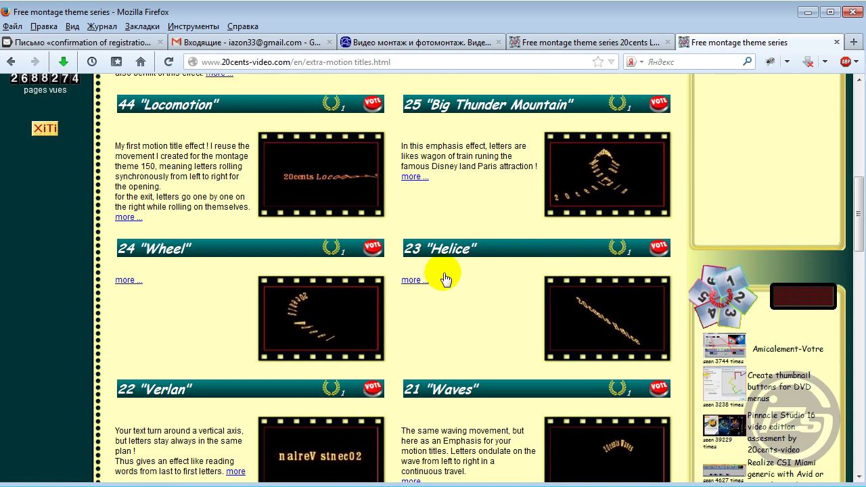
scroll(38, 156, down, 4)
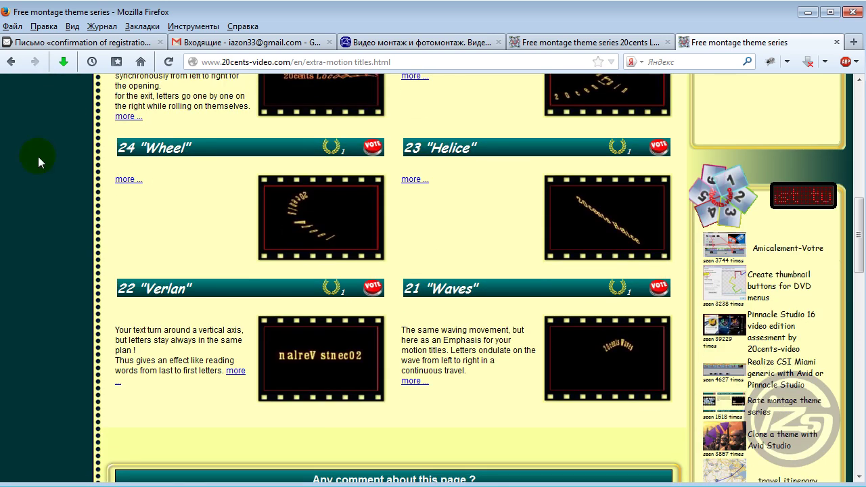
click(180, 156)
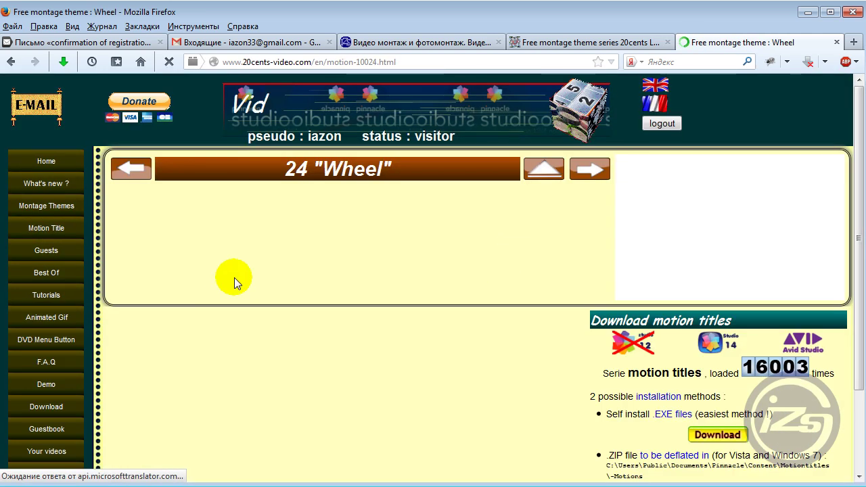
- Play the preview video of the "Wheel" motion title and look over its page
scroll(413, 253, down, 3)
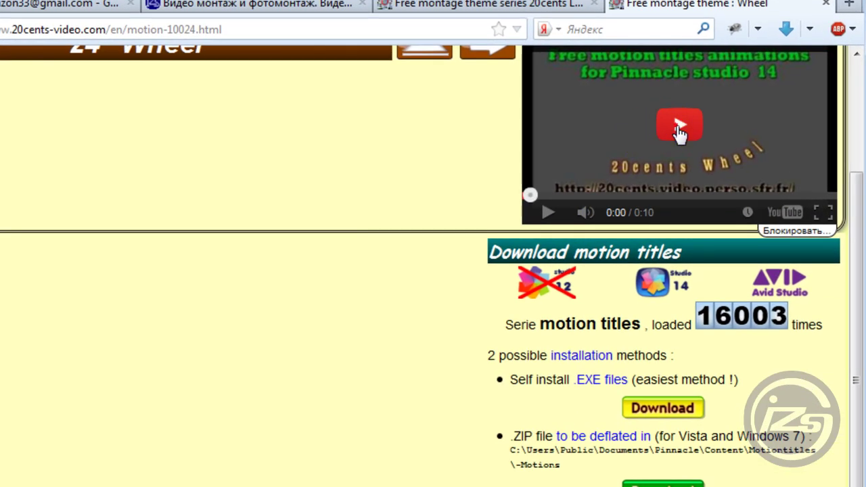
click(679, 129)
scroll(313, 211, up, 3)
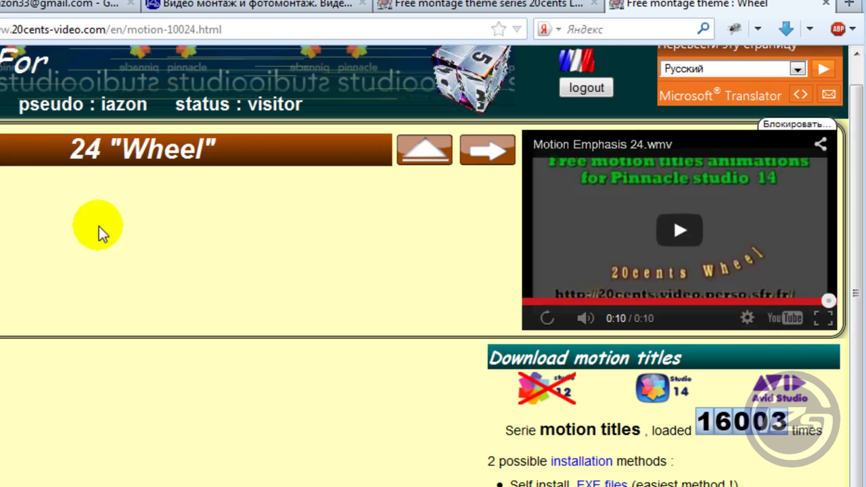
- Review the motion titles' download methods, highlighting parts of the ZIP instructions for Vista and Windows 7
scroll(271, 271, down, 3)
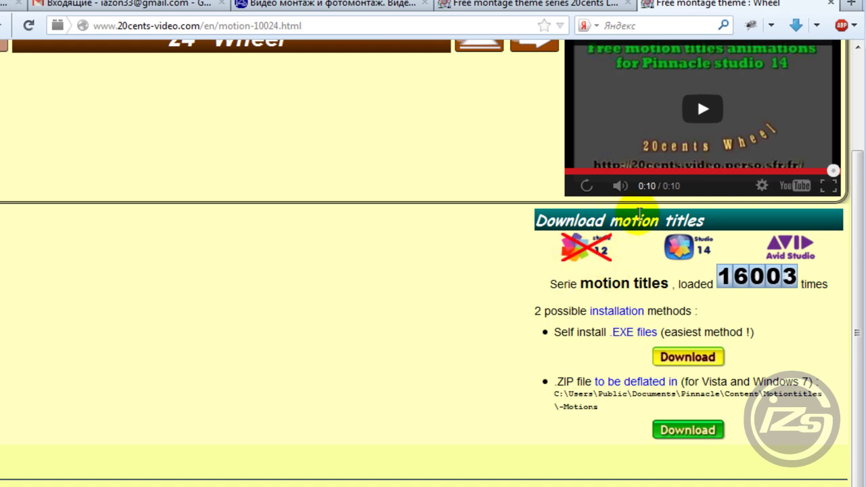
click(713, 277)
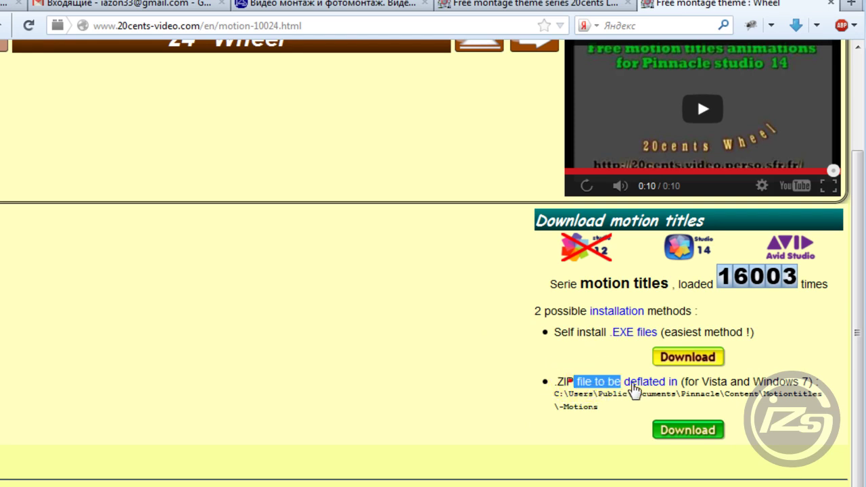
drag(635, 390, 666, 384)
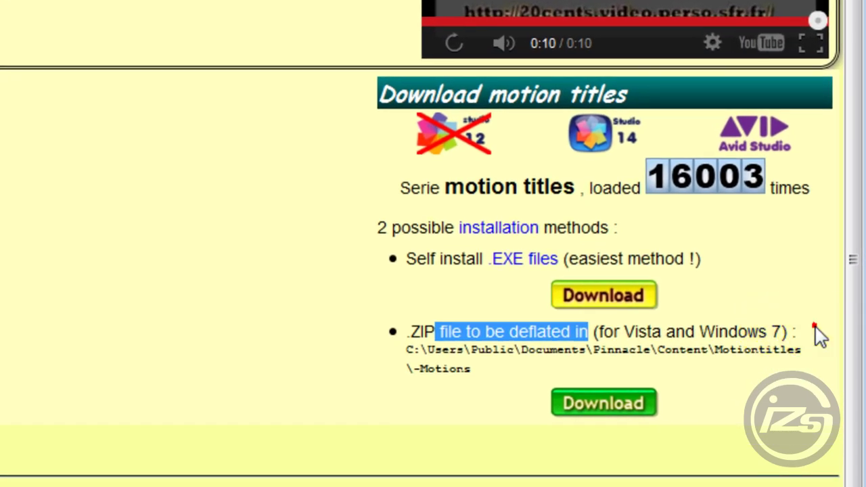
click(816, 327)
drag(624, 331, 764, 331)
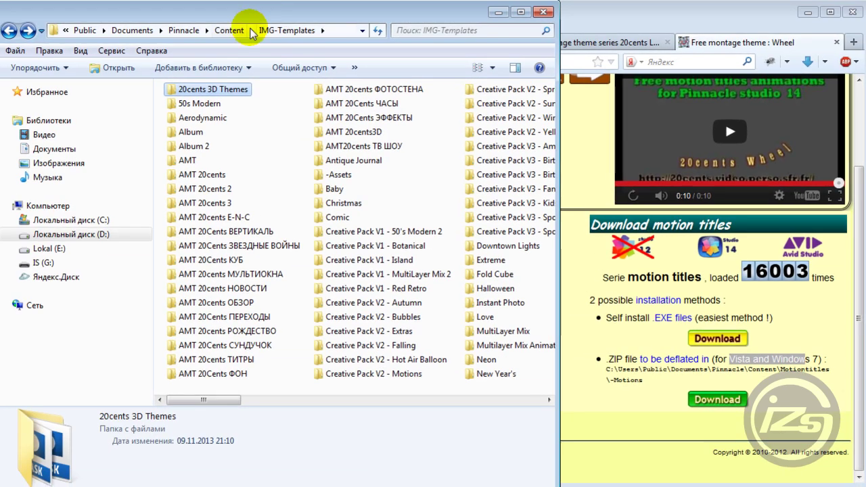
- In Windows Explorer, go up from IMG-Templates to the Content folder and open MotionTitles\-Motions
click(233, 30)
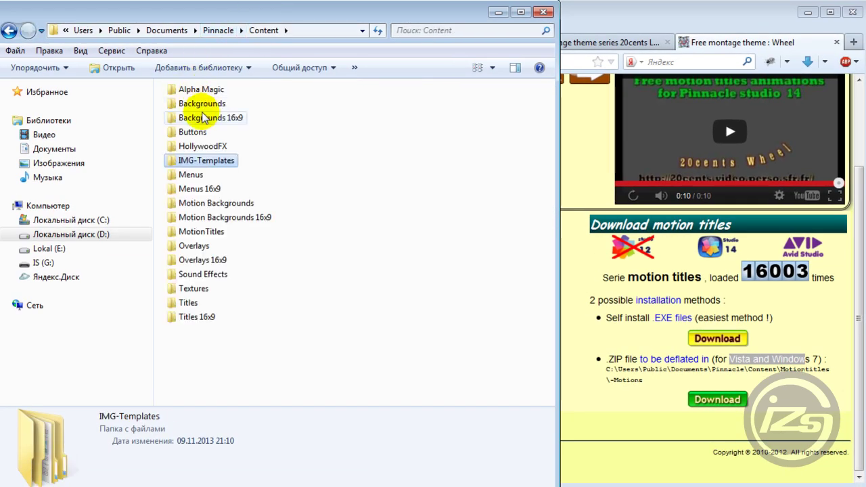
click(223, 209)
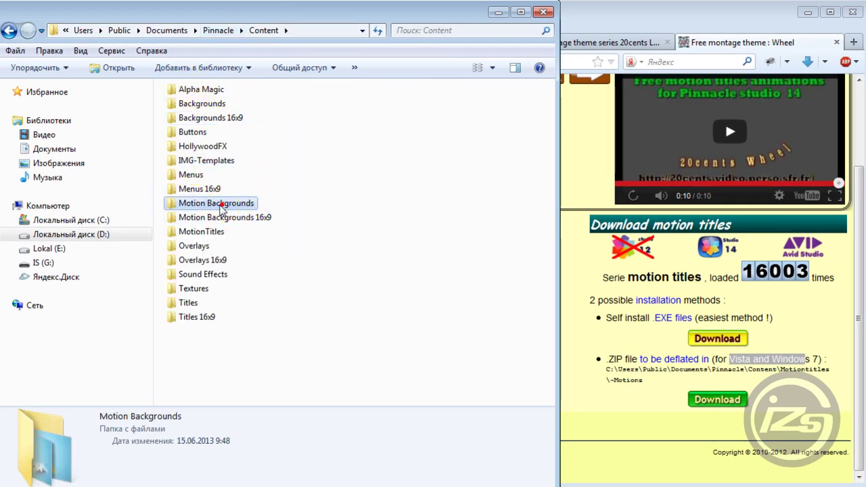
click(199, 233)
double_click(199, 233)
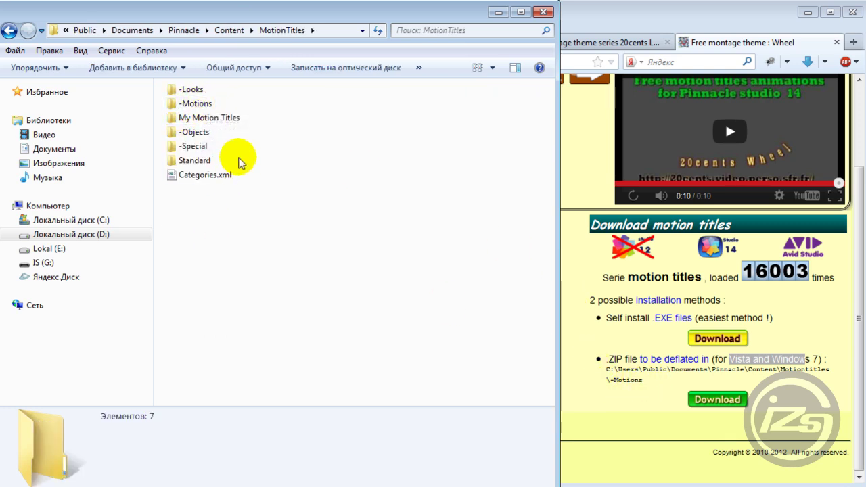
double_click(198, 105)
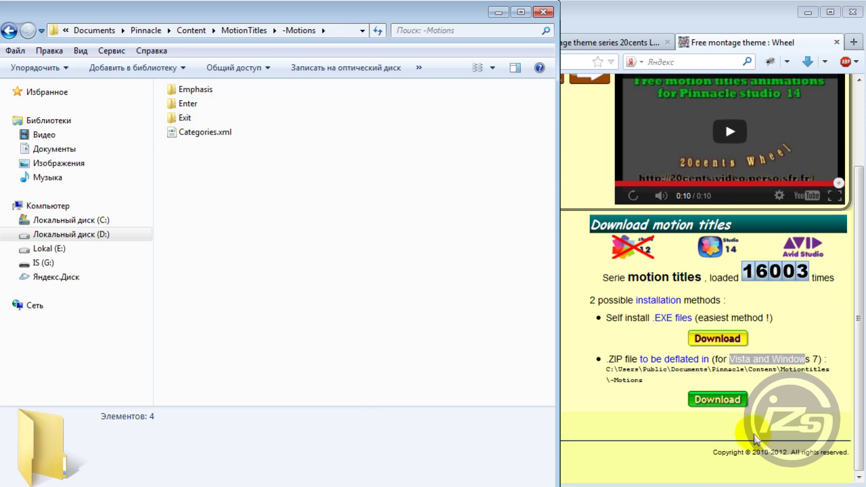
- Download the motion titles ZIP from the Wheel page and save it as -Motions.zip on drive D
click(716, 401)
click(660, 366)
click(821, 425)
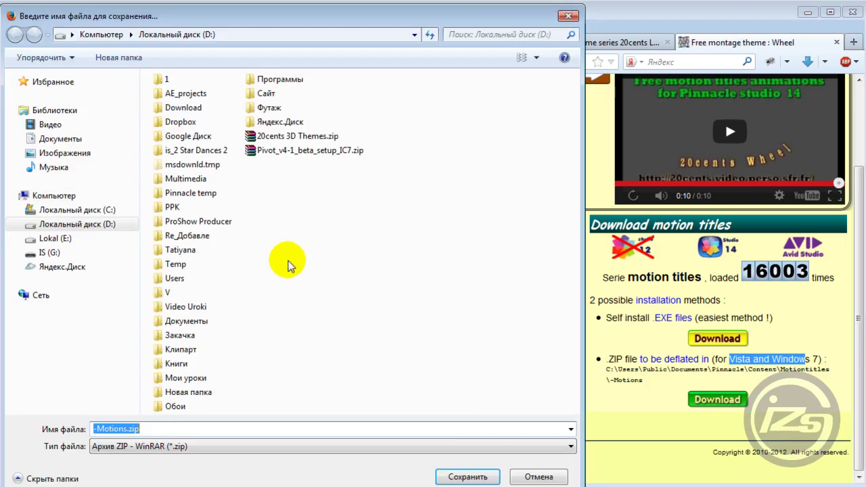
click(467, 477)
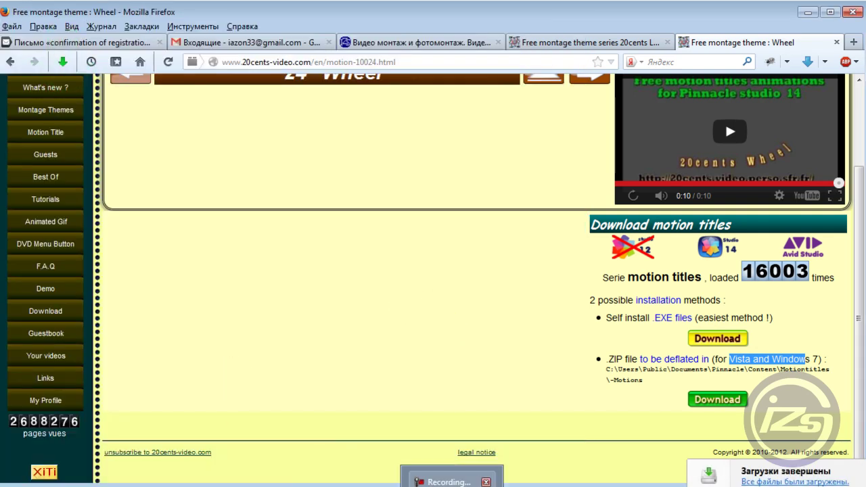
- Open -Motions.zip from drive D in WinRAR, enter its -Motions folder and place the archive beside the Explorer window
click(264, 482)
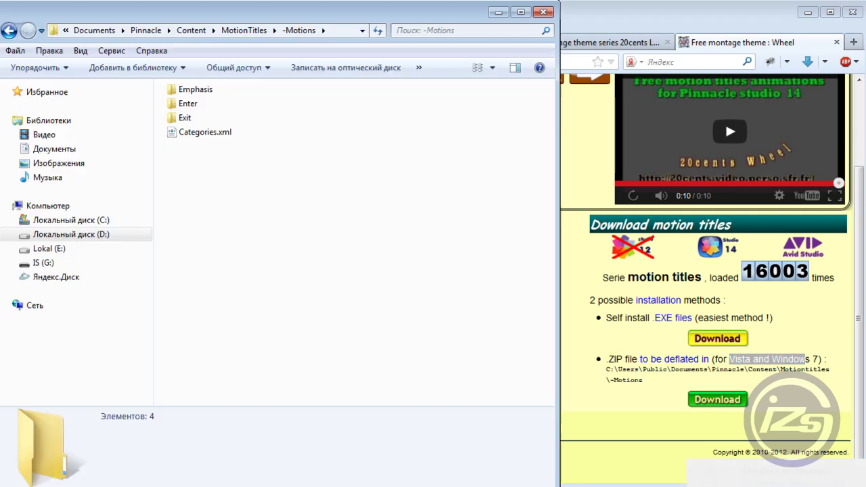
click(284, 461)
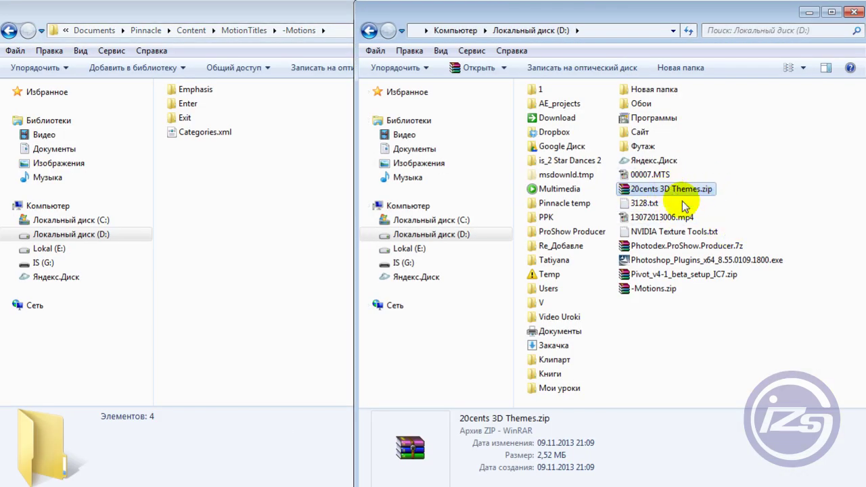
double_click(646, 291)
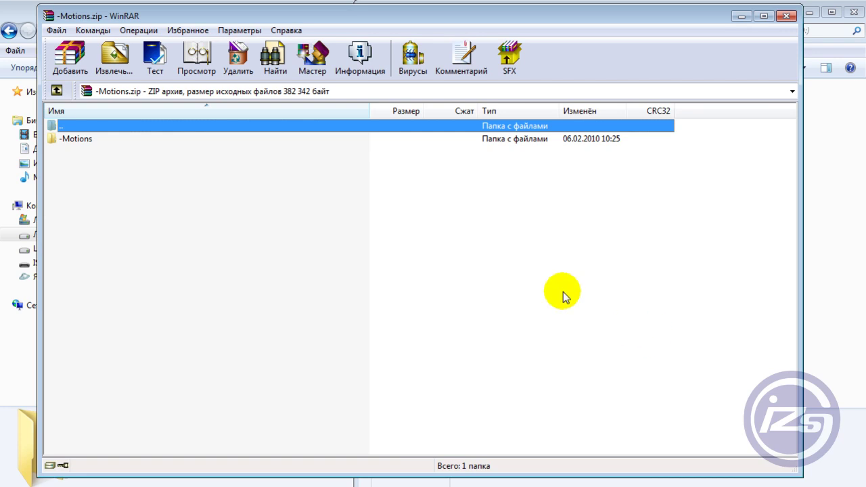
double_click(80, 139)
drag(100, 17, 468, 22)
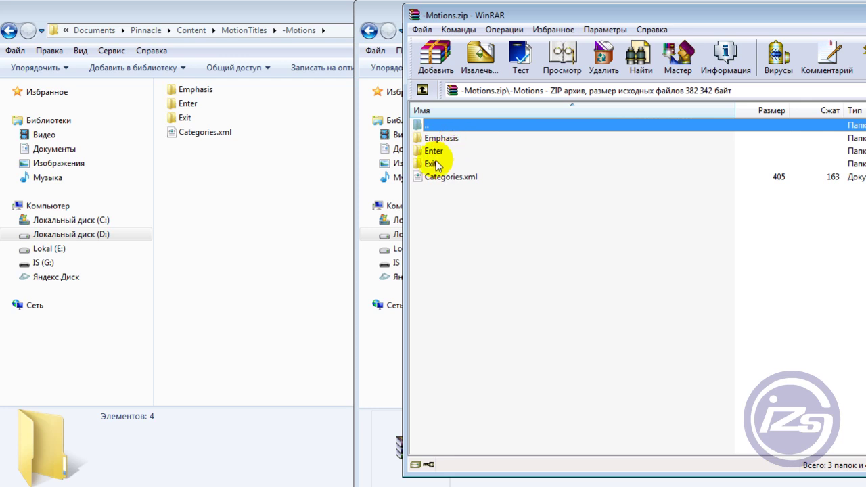
- Examine the archive's Exit and Enter folders and its Categories.xml against the installed -Motions folder
click(436, 165)
click(445, 139)
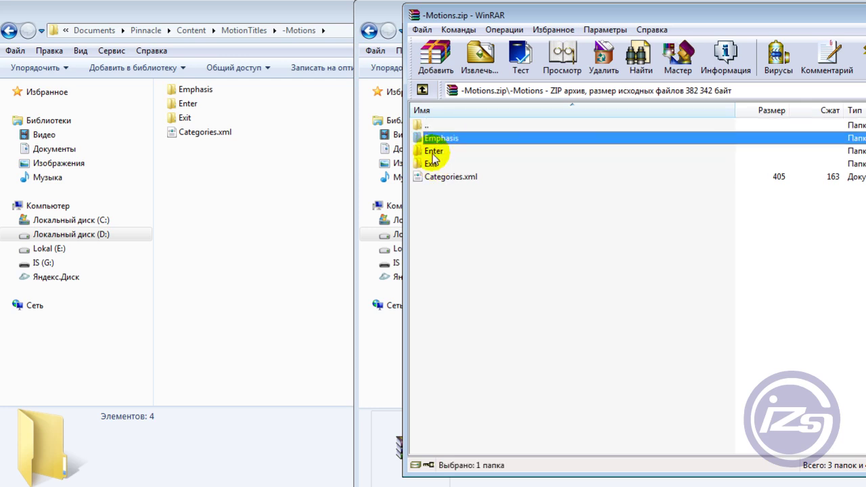
double_click(432, 164)
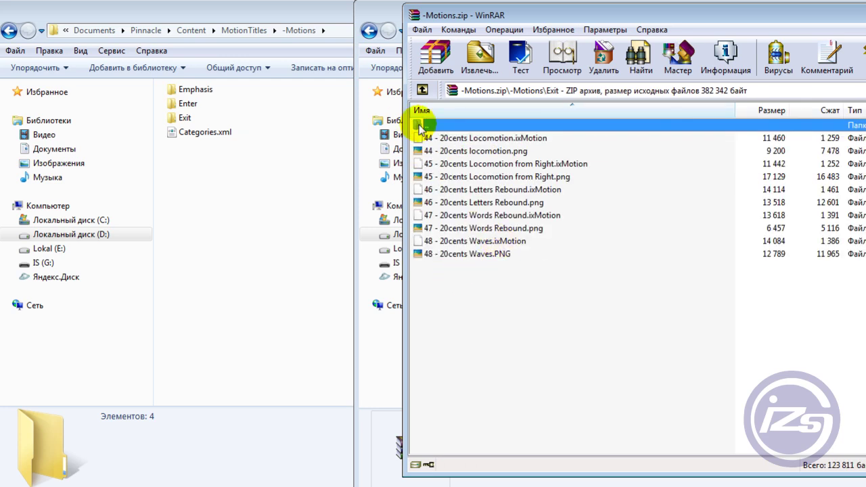
double_click(421, 127)
double_click(434, 153)
double_click(425, 126)
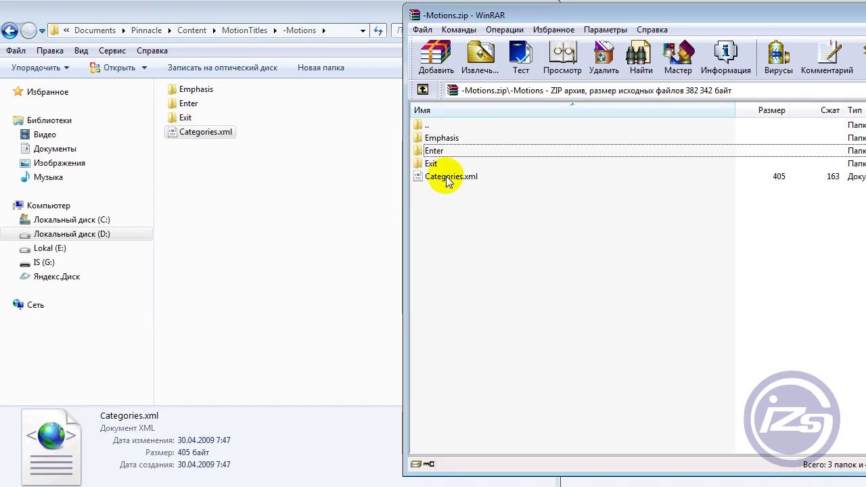
click(447, 176)
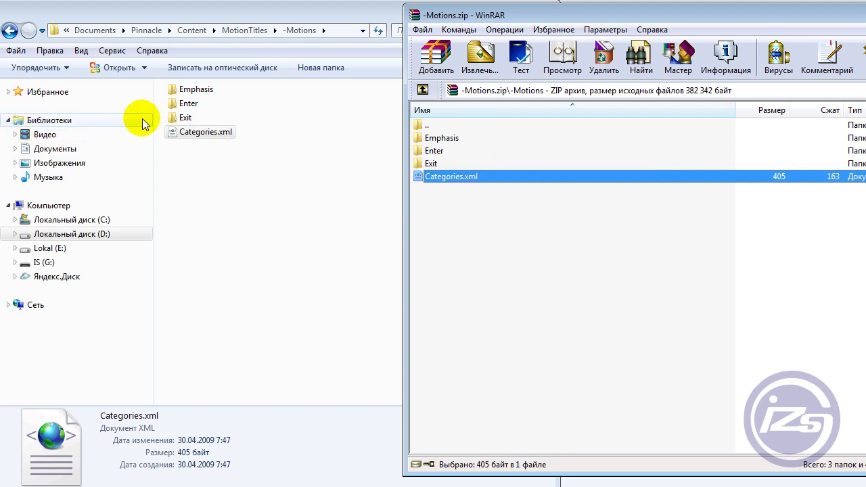
- Try to copy all the 20cents motion files from the archive's Exit folder into MotionTitles\-Motions\Exit
double_click(177, 117)
click(646, 315)
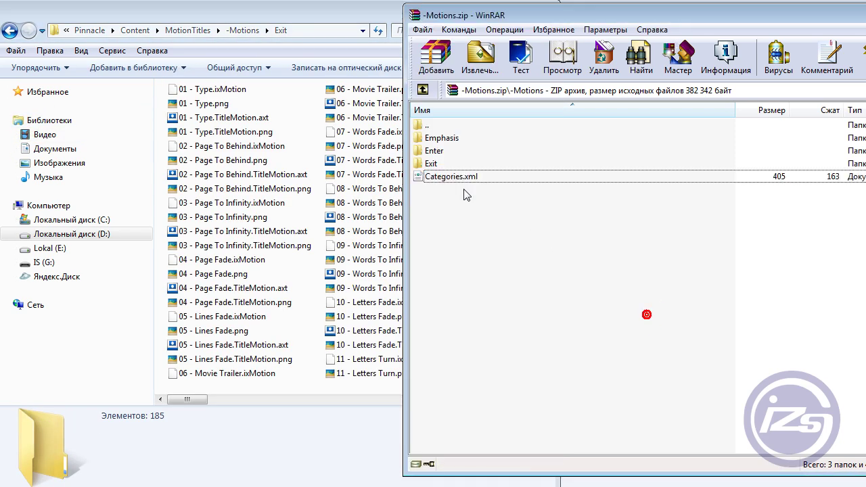
double_click(432, 164)
drag(447, 303, 263, 207)
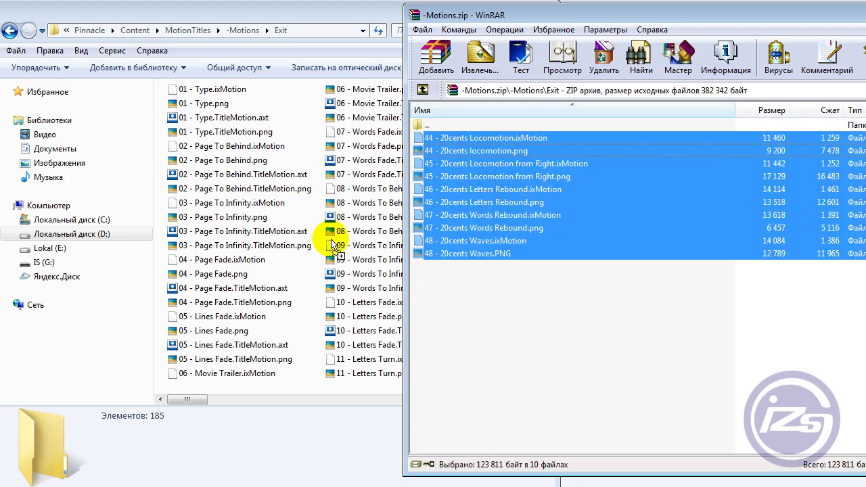
drag(452, 309, 521, 155)
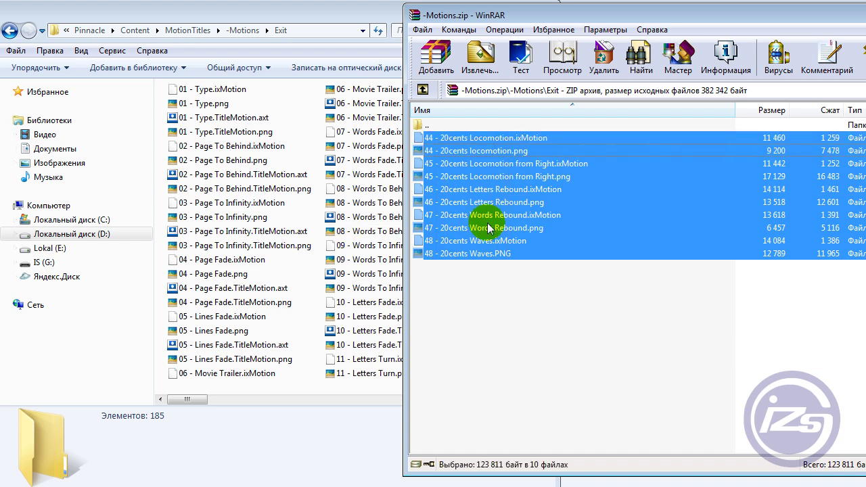
drag(299, 213, 304, 213)
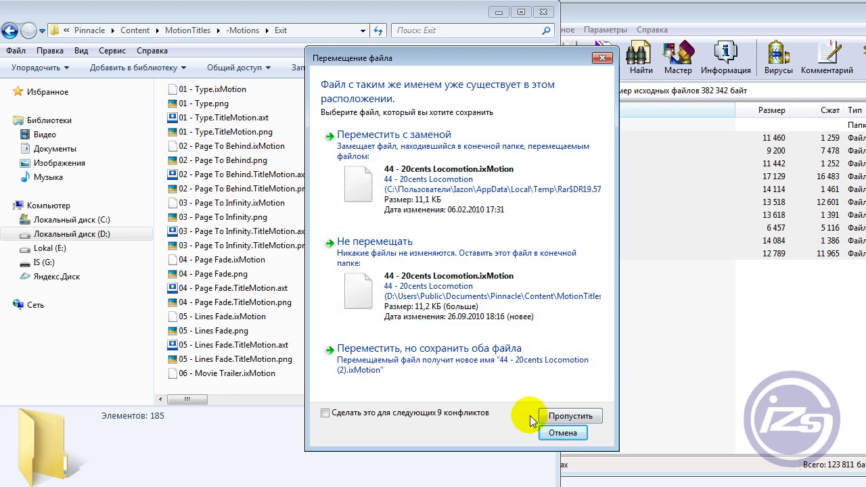
click(563, 433)
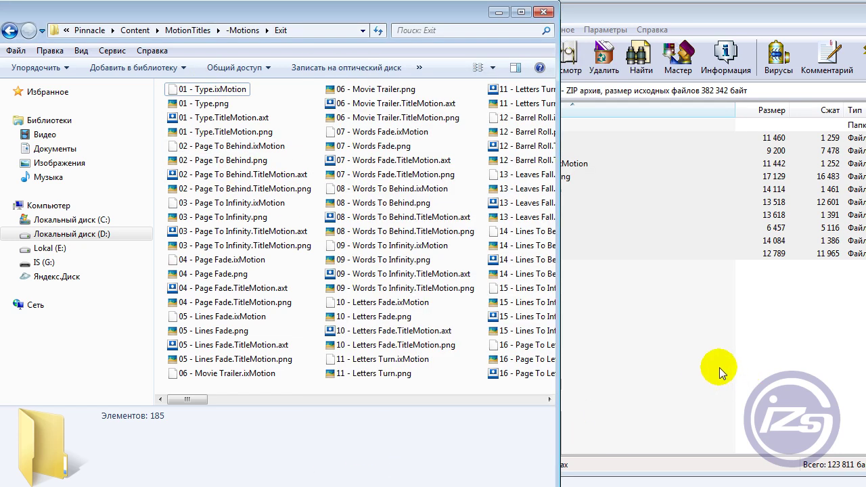
- Try to copy all the 20cents motion files from the archive's Enter folder into MotionTitles\-Motions\Enter
click(719, 368)
click(428, 129)
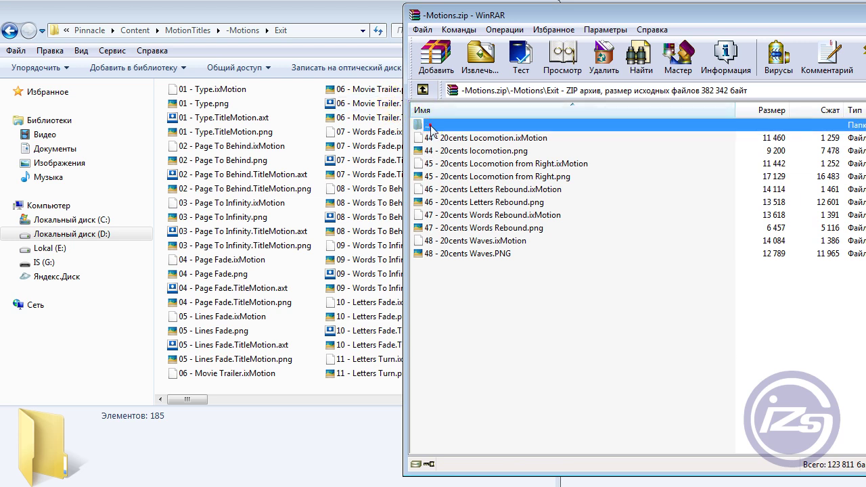
double_click(431, 129)
double_click(434, 151)
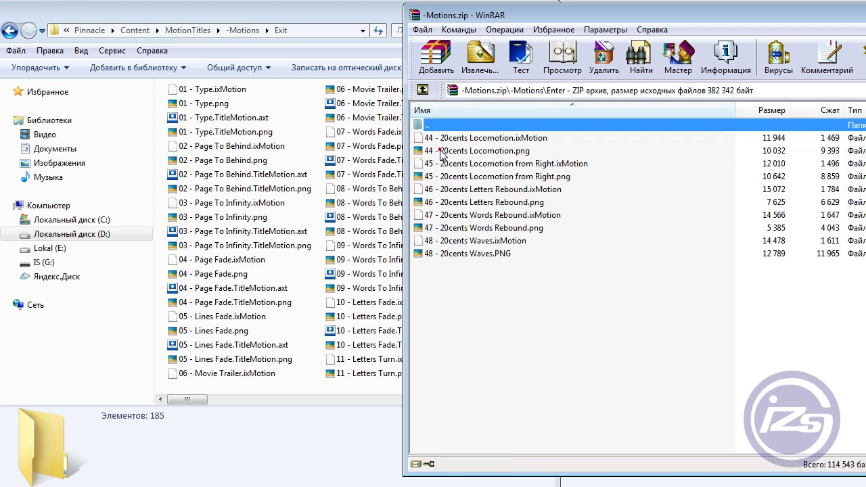
click(11, 30)
click(190, 105)
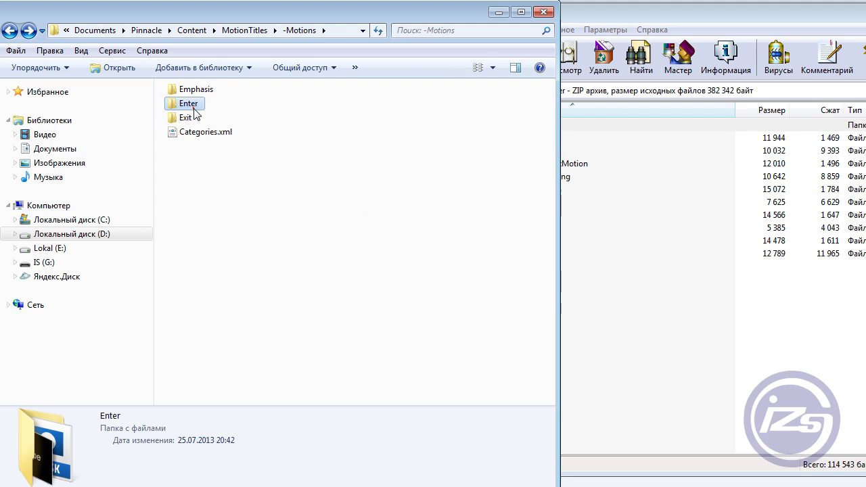
double_click(194, 108)
click(603, 240)
drag(451, 291, 281, 177)
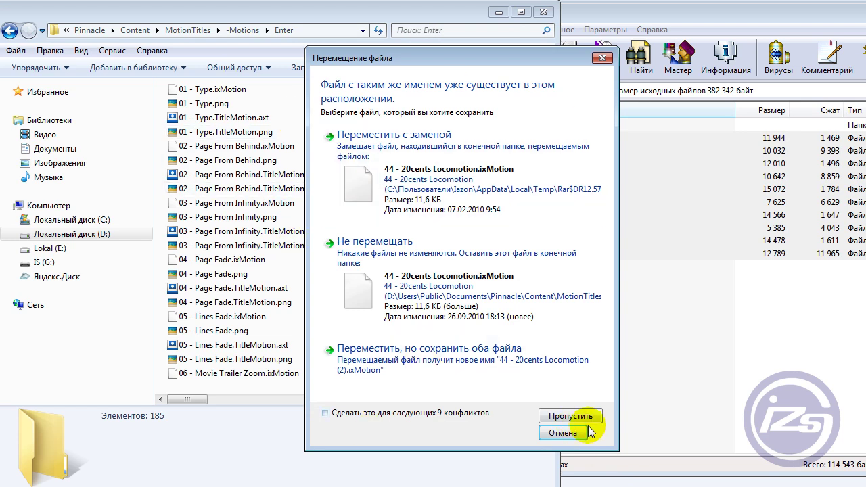
click(571, 437)
click(648, 396)
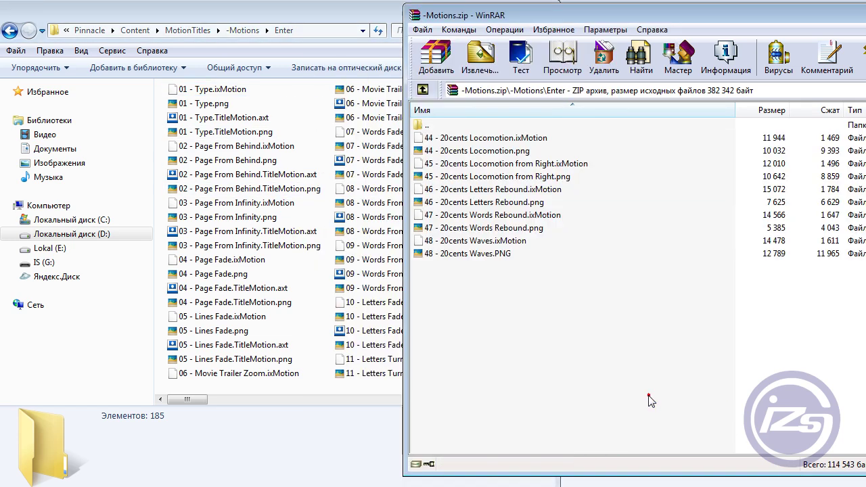
- Try to copy all the 20cents motion files from the archive's Emphasis folder into MotionTitles\-Motions\Emphasis
double_click(430, 126)
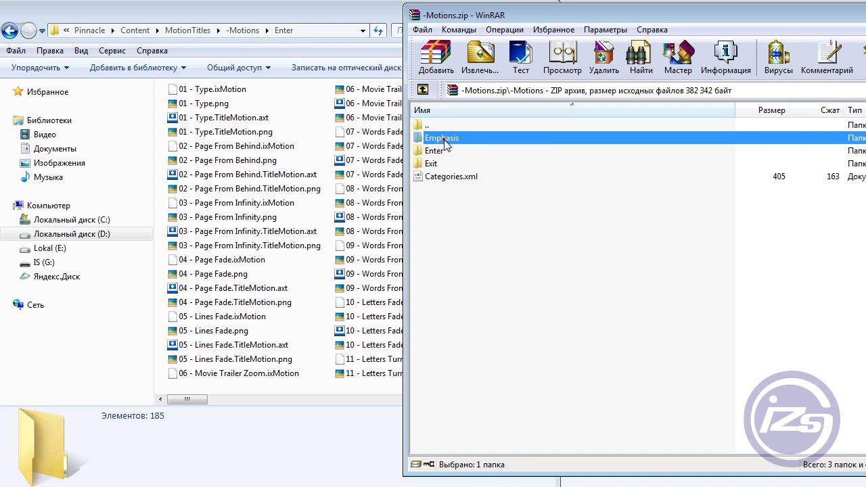
double_click(440, 138)
click(9, 29)
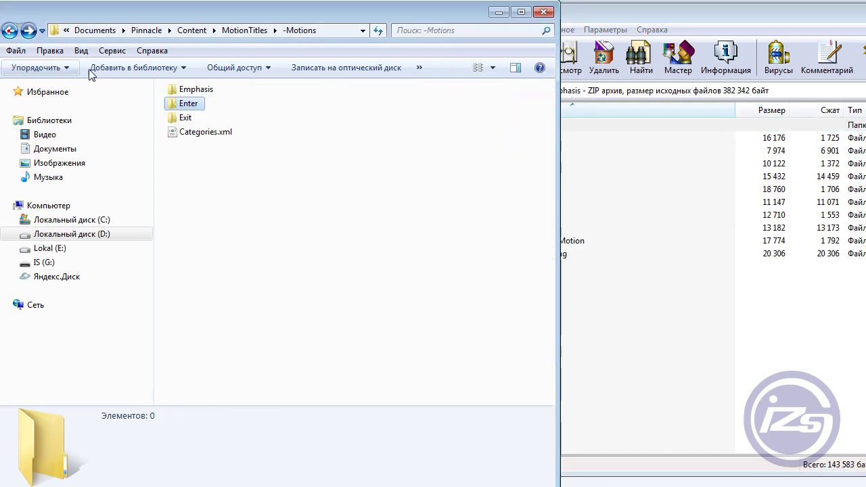
double_click(192, 90)
key(alt+Tab)
drag(466, 307, 514, 156)
drag(292, 150, 325, 197)
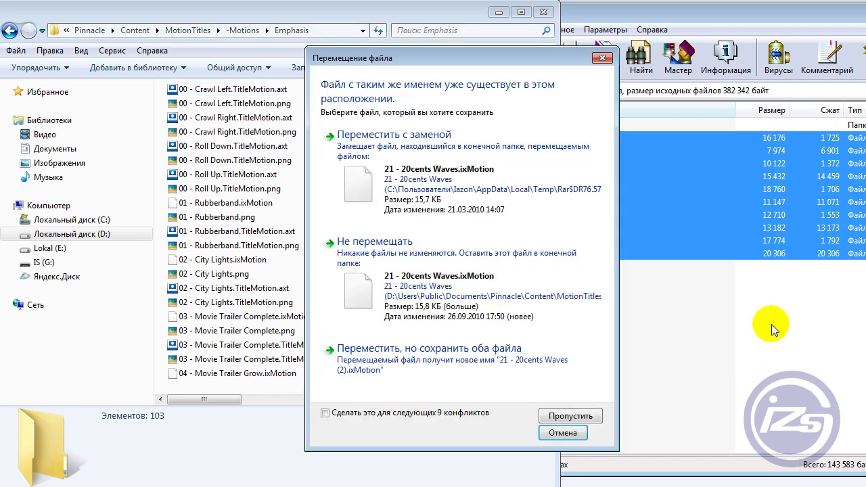
click(568, 435)
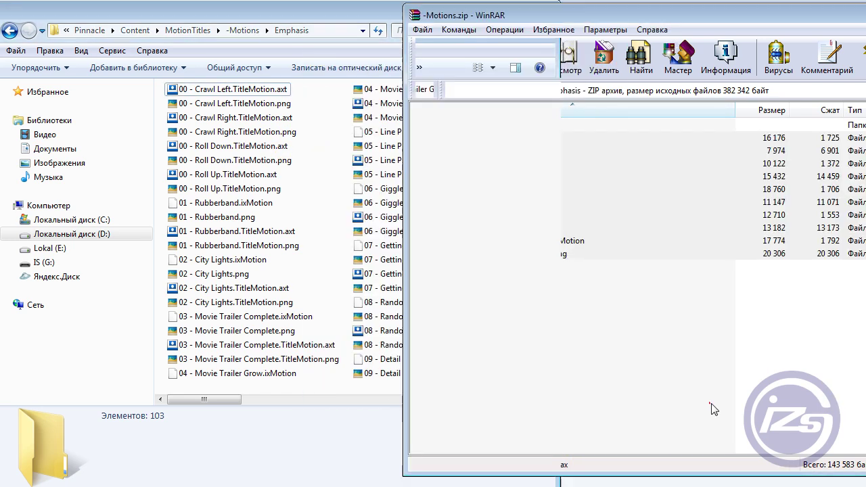
- Go back up to the MotionTitles folder in Explorer and close the -Motions.zip archive in WinRAR
double_click(427, 125)
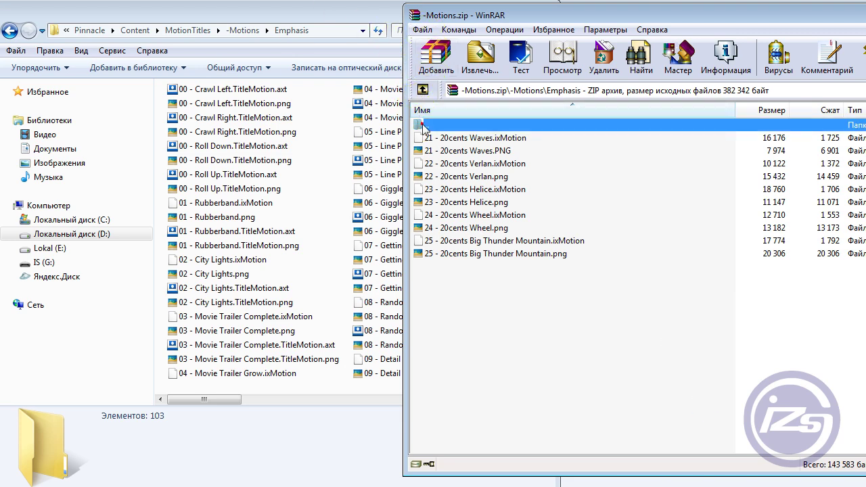
click(8, 29)
click(8, 30)
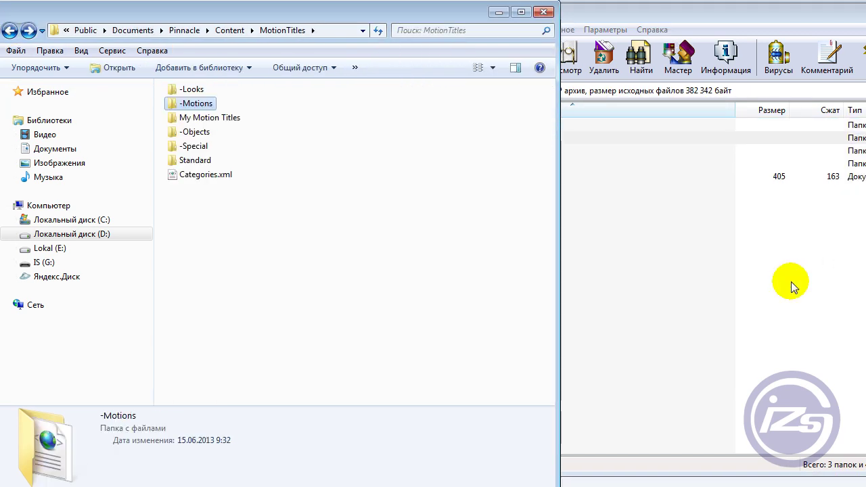
click(784, 279)
drag(858, 19, 548, 20)
click(828, 19)
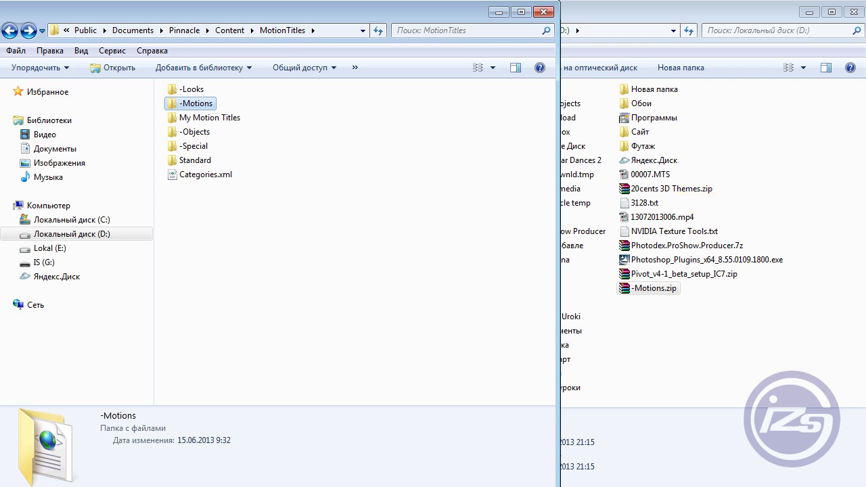
- Look over the content folders in Pinnacle\Content, including Backgrounds and HollywoodFX, and place the drive D window beside them
click(229, 32)
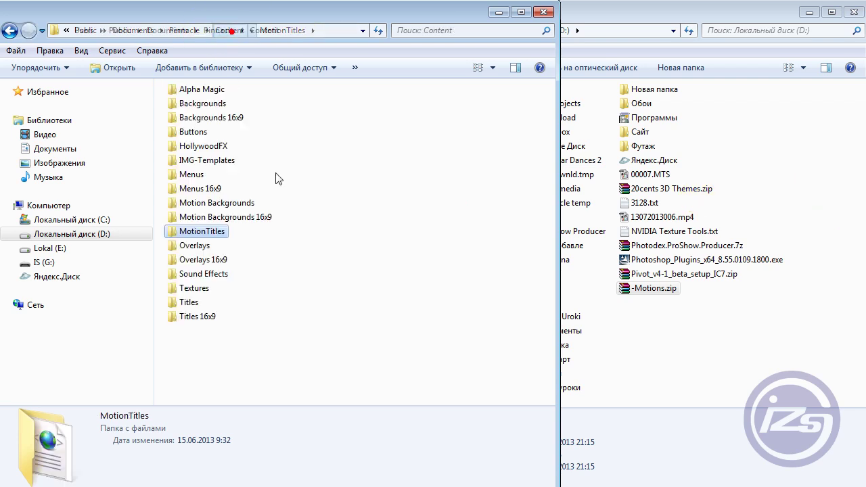
click(216, 103)
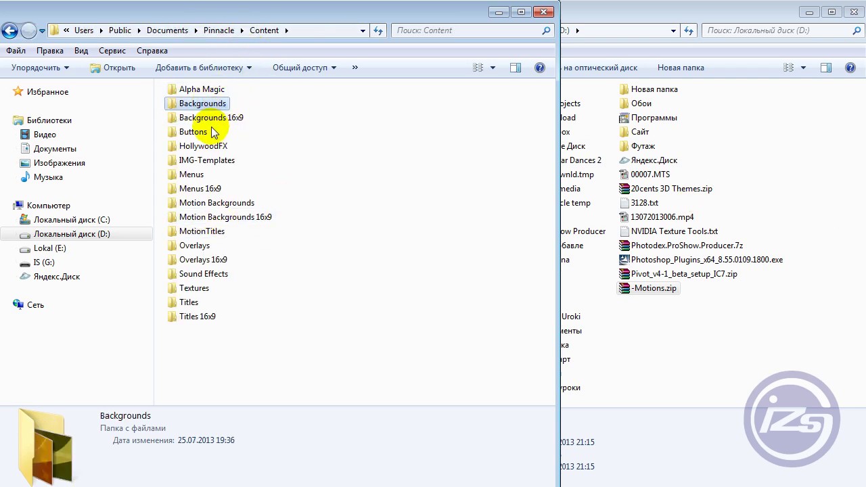
click(192, 144)
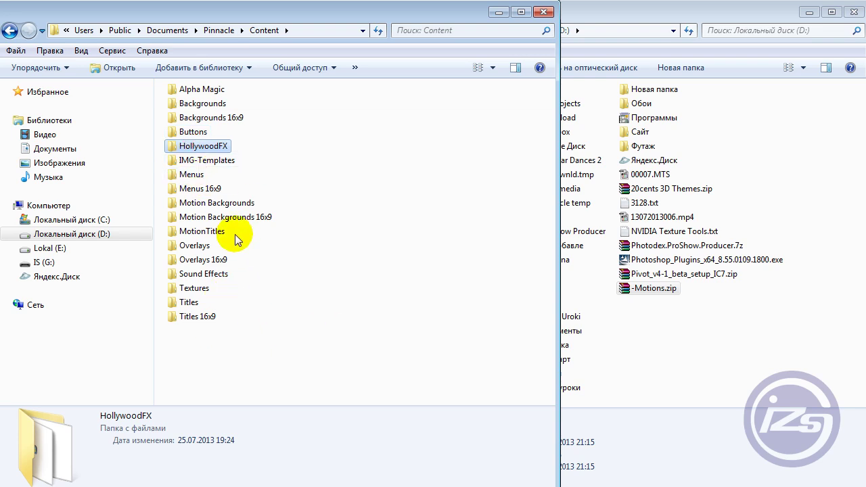
click(249, 218)
click(275, 355)
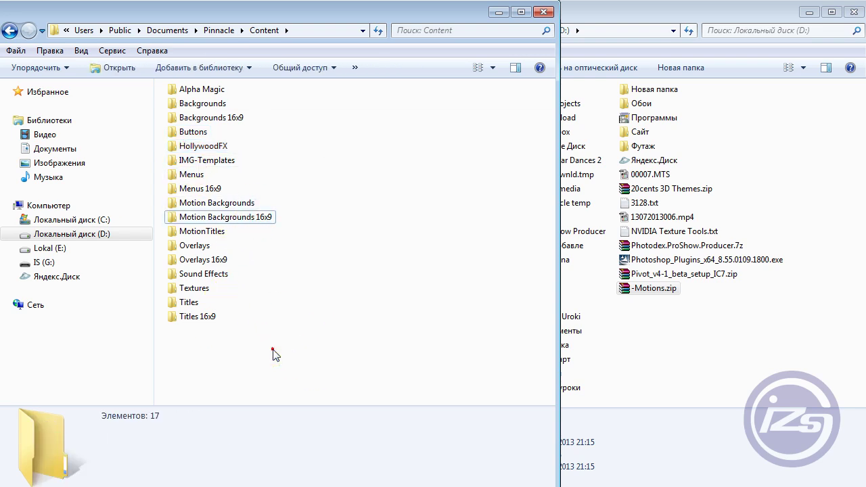
click(815, 387)
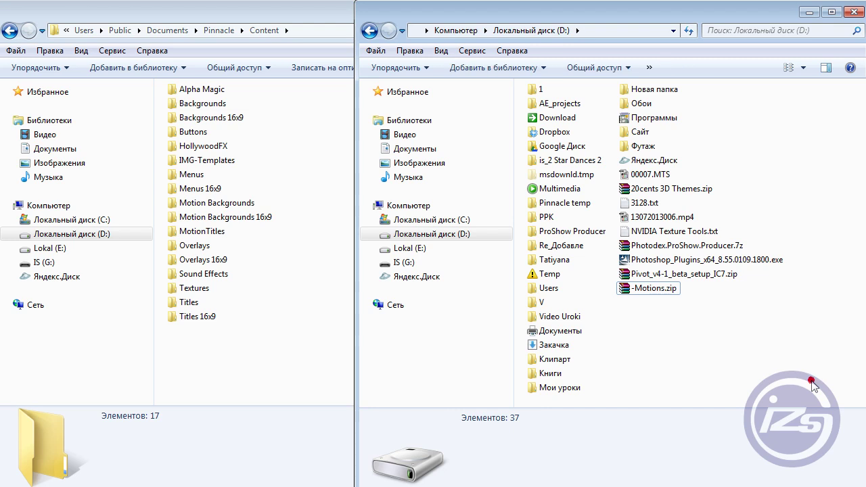
mouse_move(604, 15)
mouse_down()
mouse_move(569, 14)
mouse_move(595, 10)
mouse_up()
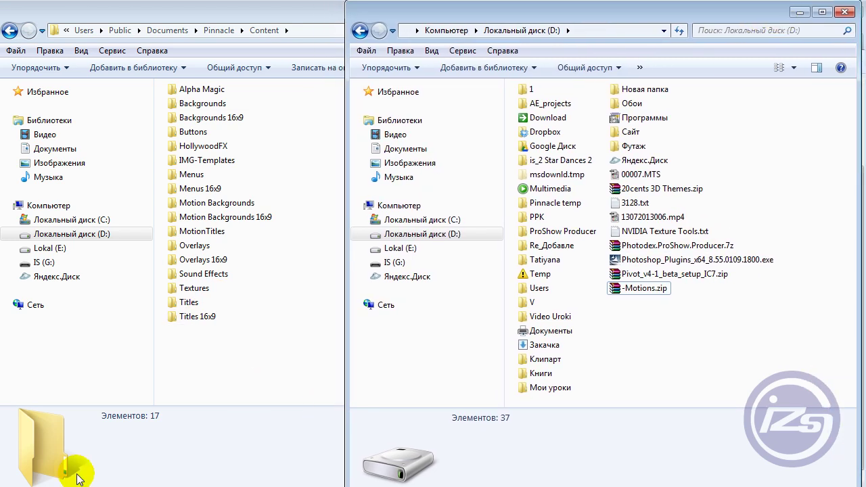
- Switch to Firefox and view the site's page for importing an animated GIF into Pinnacle Studio, including its conversion form
click(76, 479)
scroll(413, 238, up, 3)
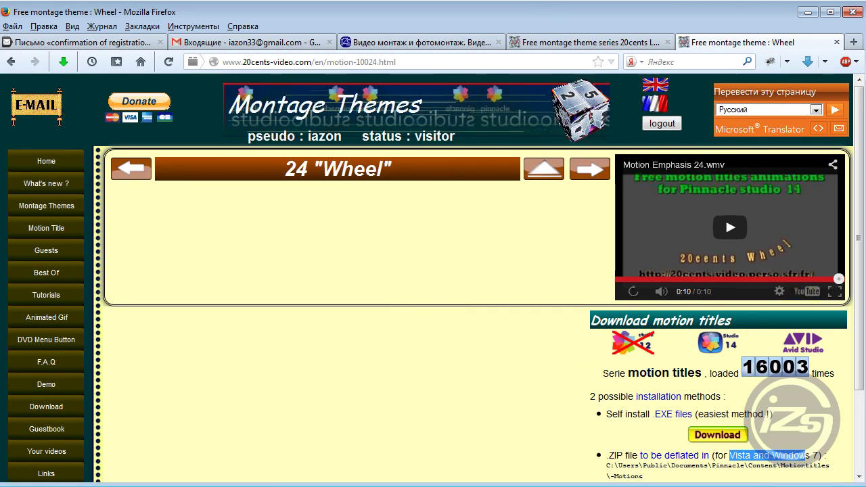
scroll(357, 242, down, 4)
scroll(352, 236, up, 3)
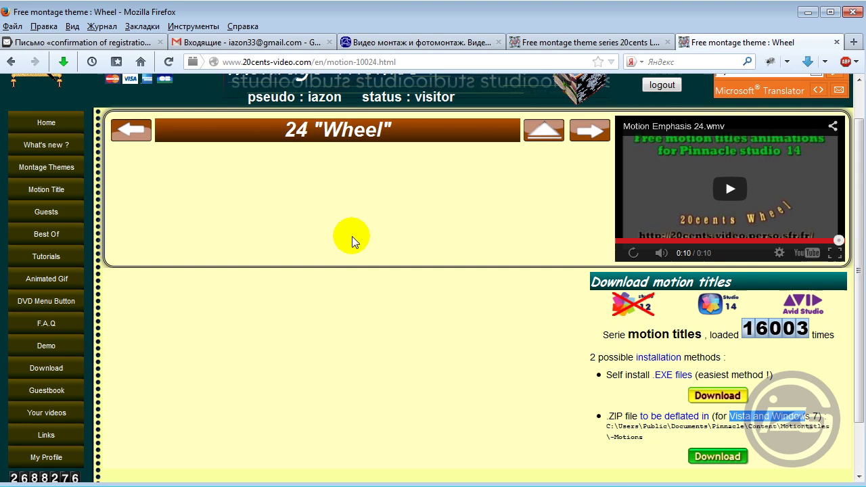
scroll(352, 236, up, 1)
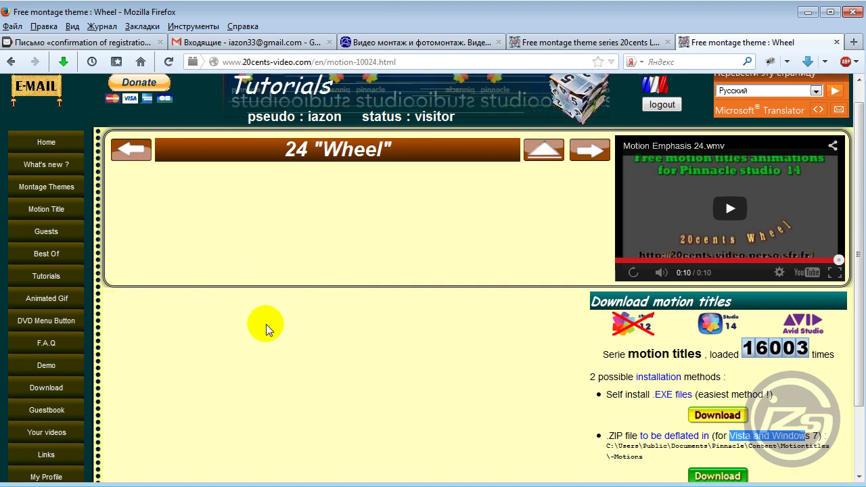
scroll(266, 325, down, 2)
mouse_move(58, 227)
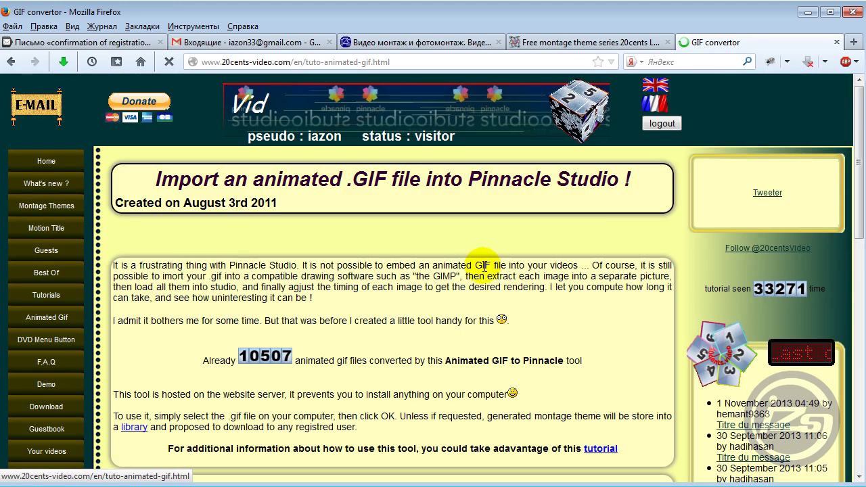
scroll(463, 278, down, 15)
scroll(463, 279, up, 10)
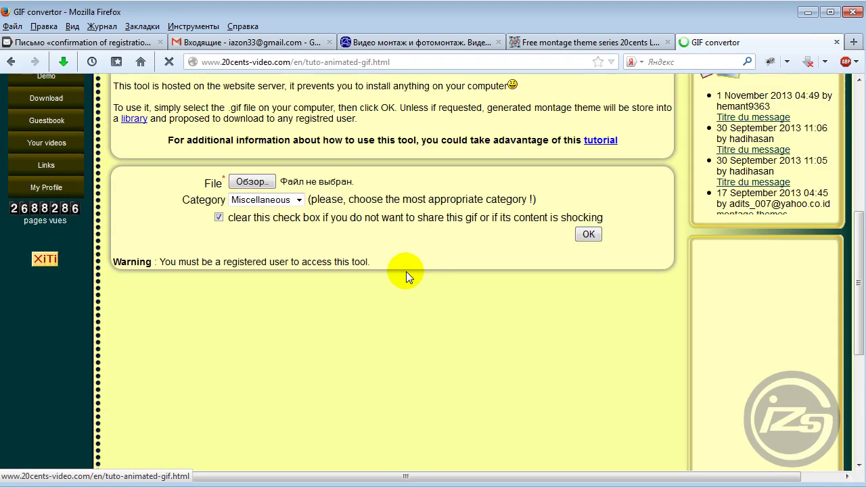
- Open the Animal category of the site's animated GIF library and go to page 23
mouse_move(28, 284)
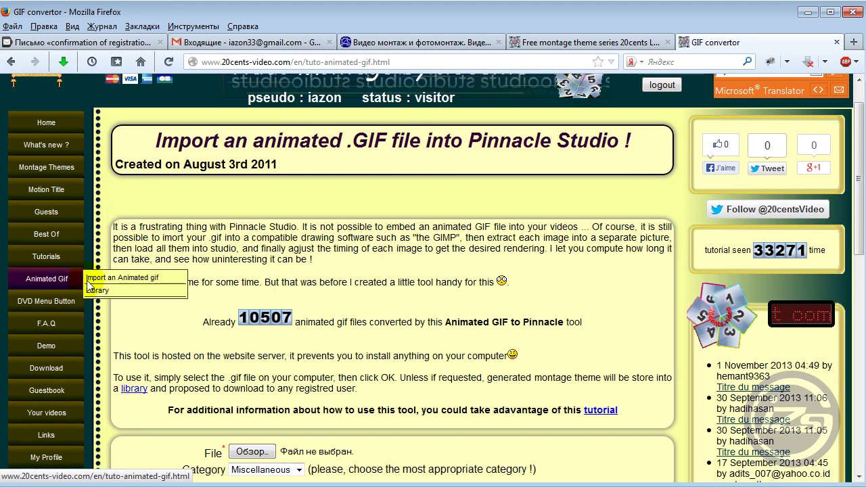
mouse_move(100, 298)
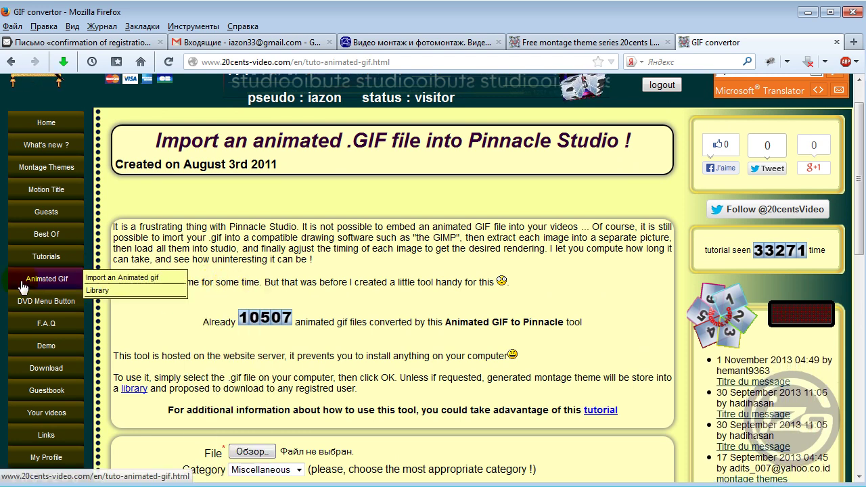
click(122, 294)
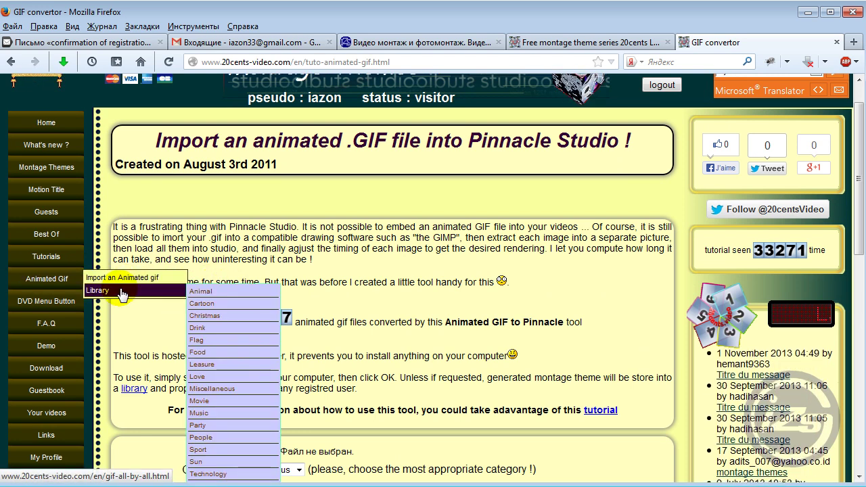
click(223, 298)
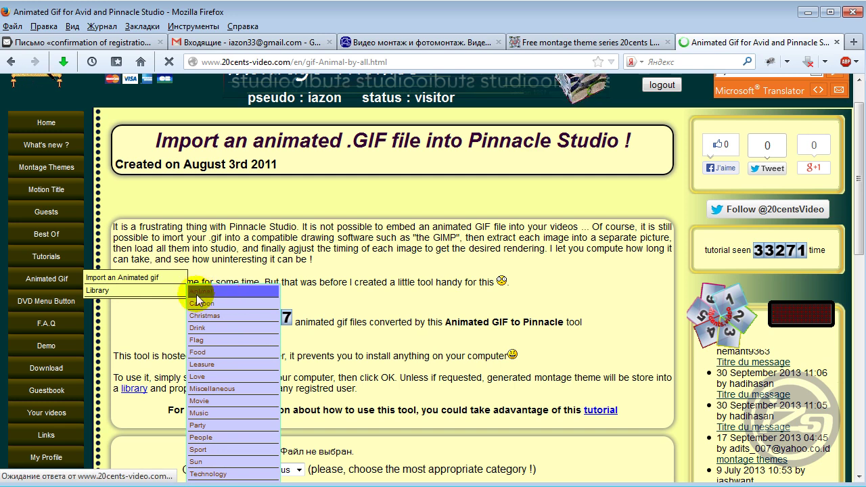
scroll(545, 303, down, 4)
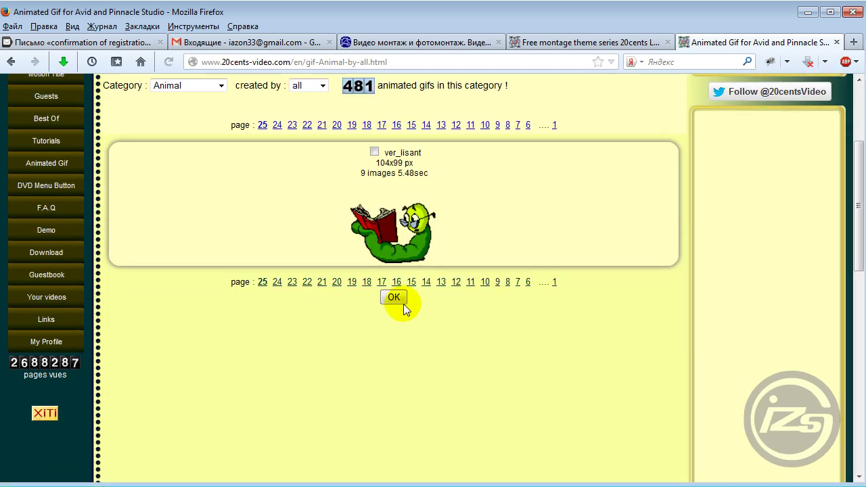
click(293, 283)
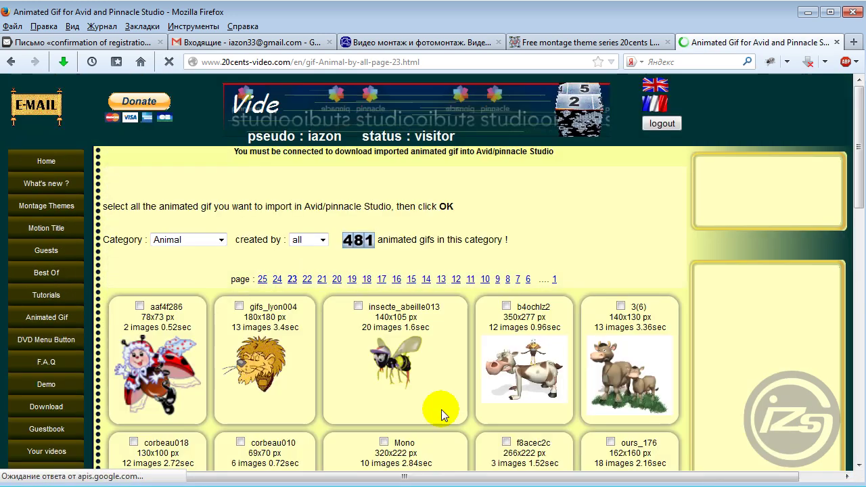
- Examine the animated animal GIFs on page 23, their selection checkboxes and the category, author and page choices
scroll(655, 191, down, 4)
scroll(454, 293, down, 6)
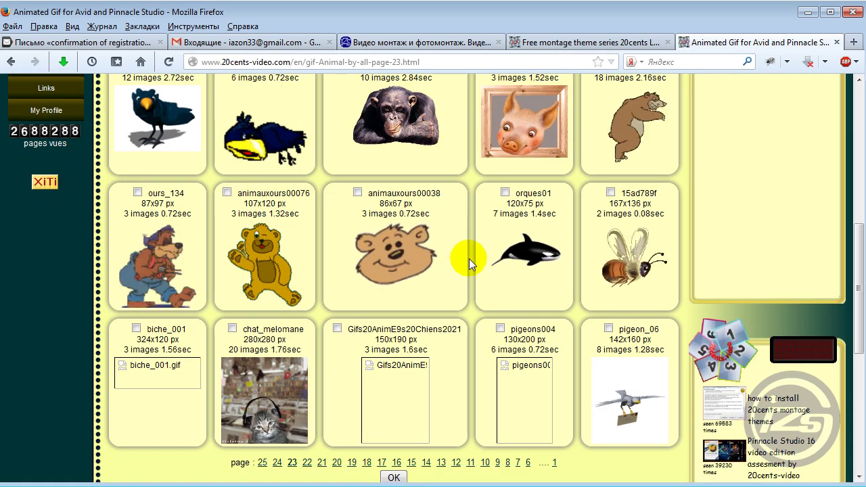
scroll(456, 276, up, 10)
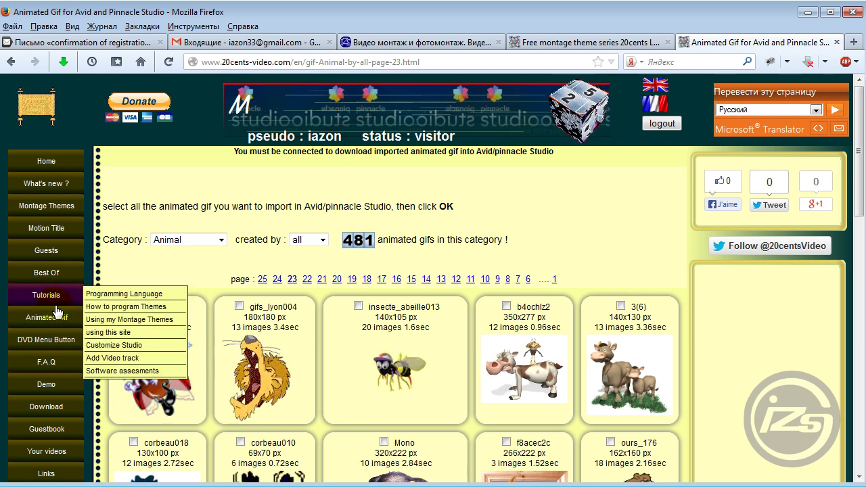
scroll(88, 220, down, 2)
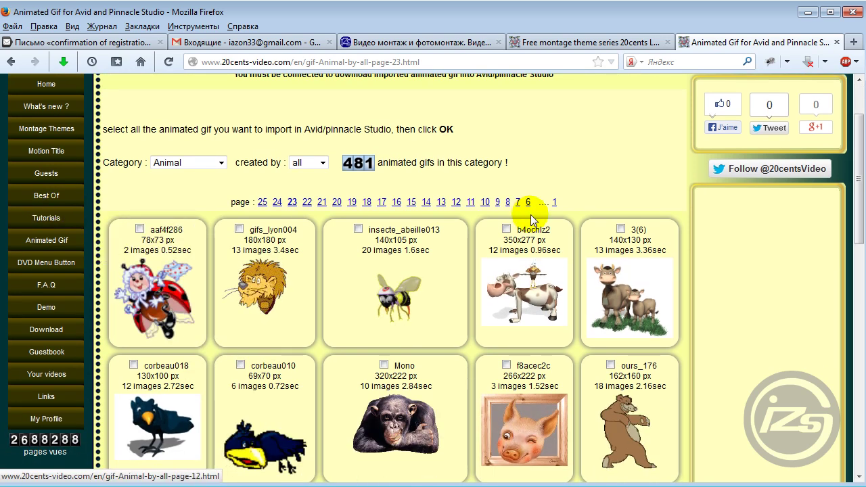
scroll(728, 382, down, 4)
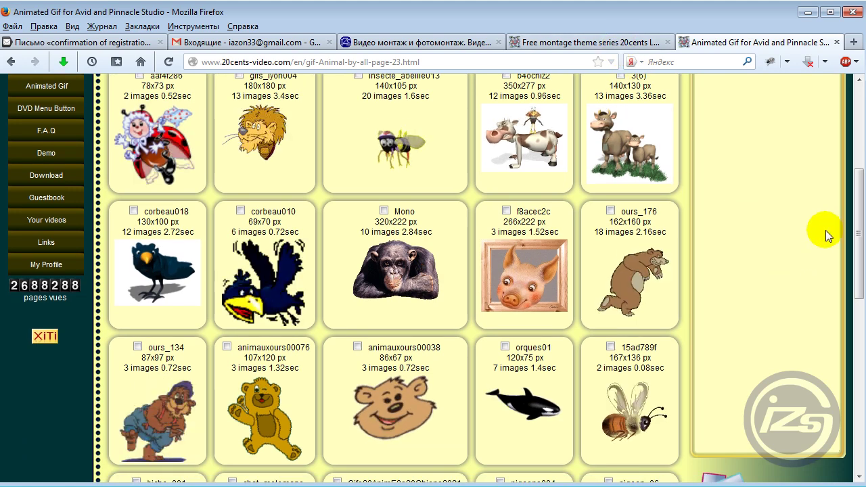
drag(857, 246, 858, 153)
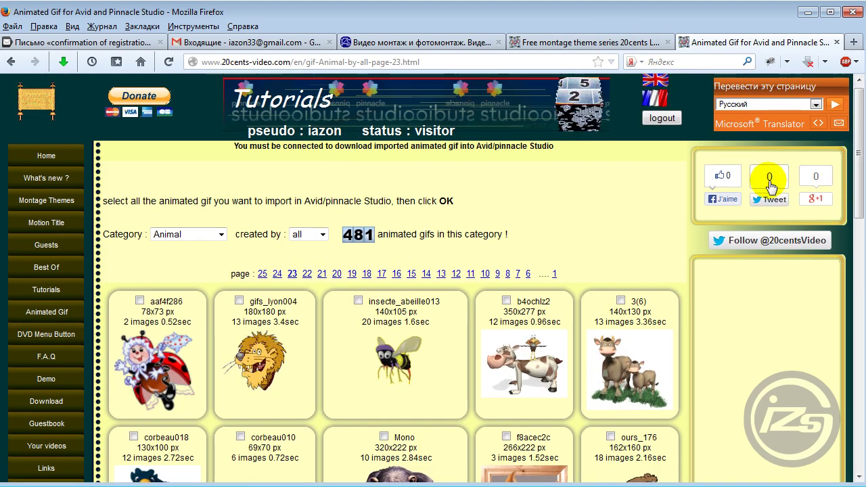
scroll(265, 377, down, 2)
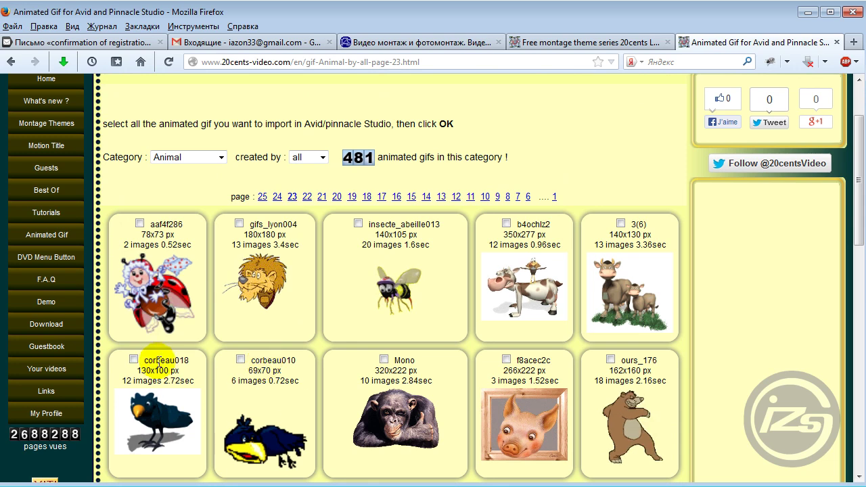
mouse_move(138, 232)
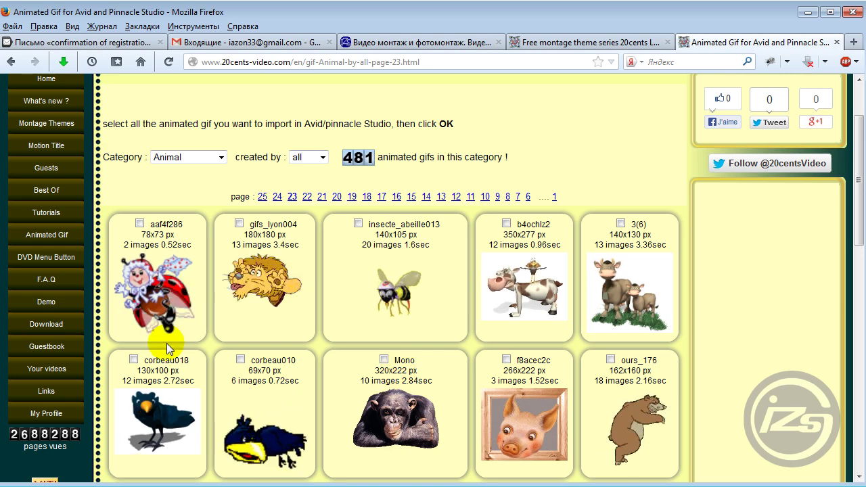
scroll(144, 358, up, 2)
scroll(580, 226, down, 3)
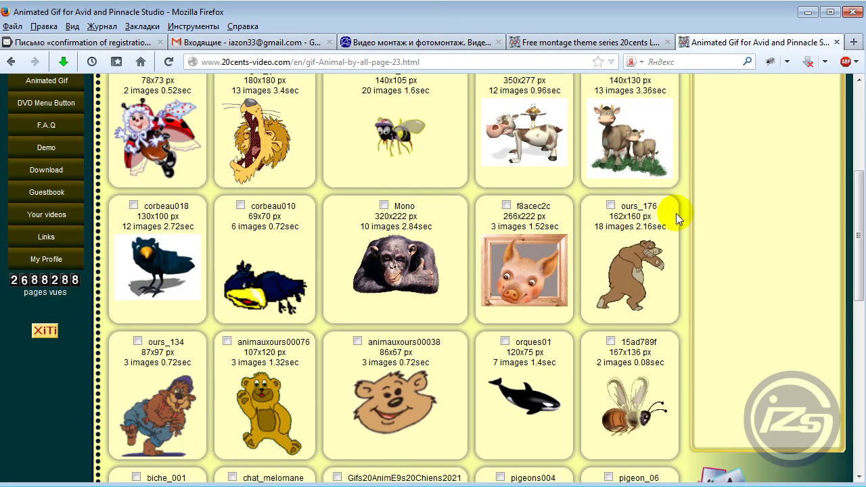
scroll(778, 284, down, 1)
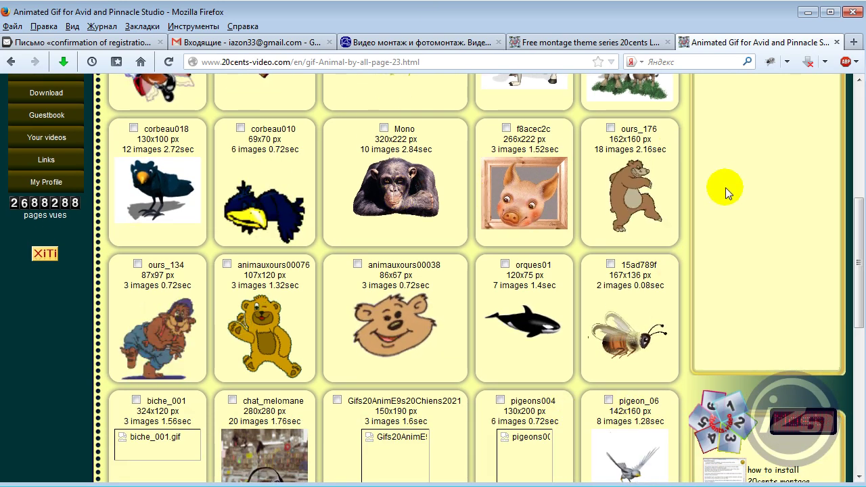
scroll(736, 180, up, 4)
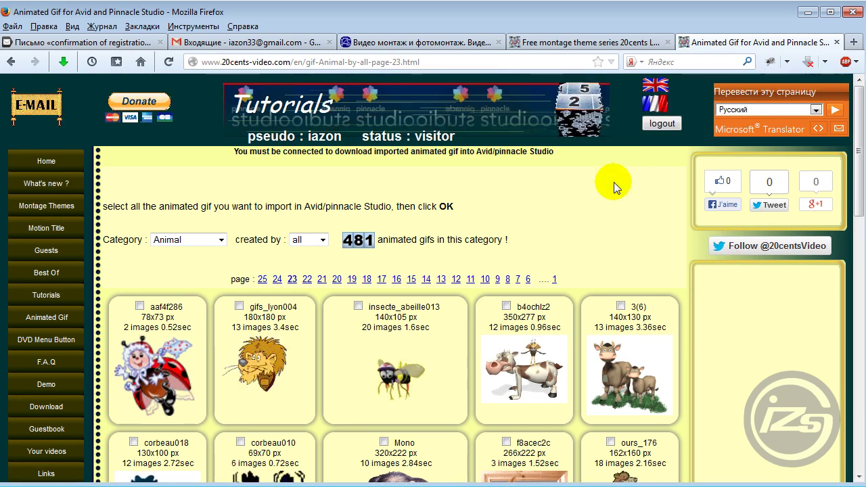